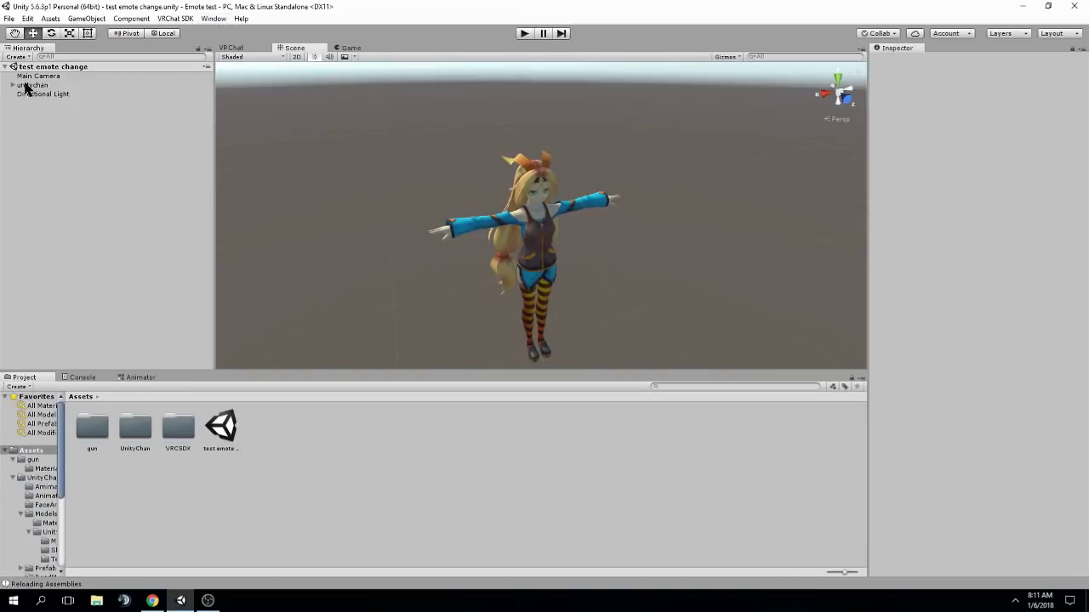
Review the unitychan avatar's VRC_Avatar Descriptor settings and its model in the scene.
left_click(32, 85)
left_click(179, 441)
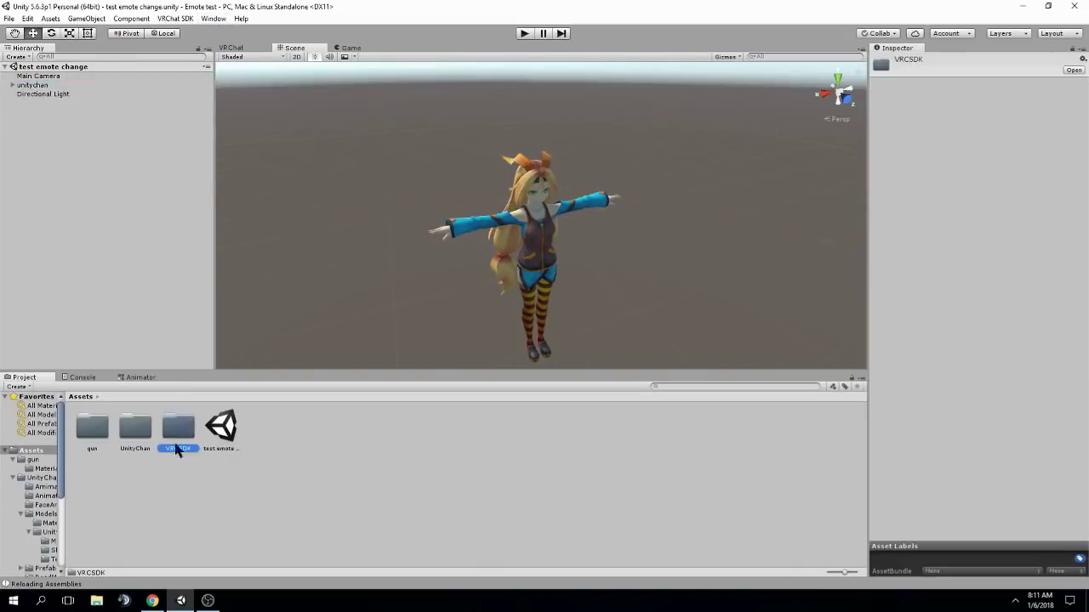
left_click(39, 86)
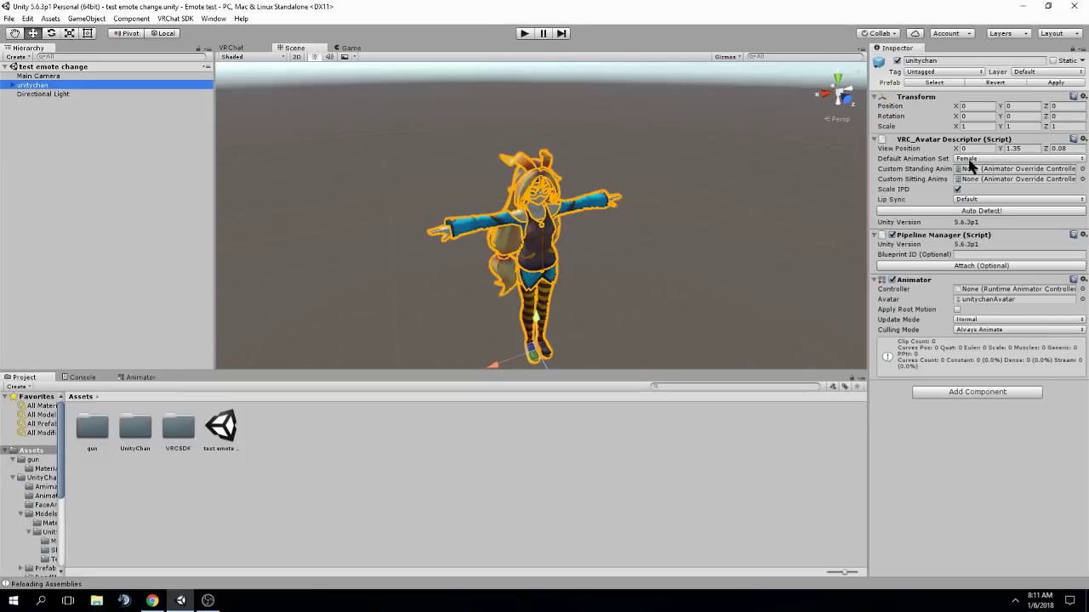
left_click(768, 141)
right_click_drag(711, 167, 688, 149)
key("w")
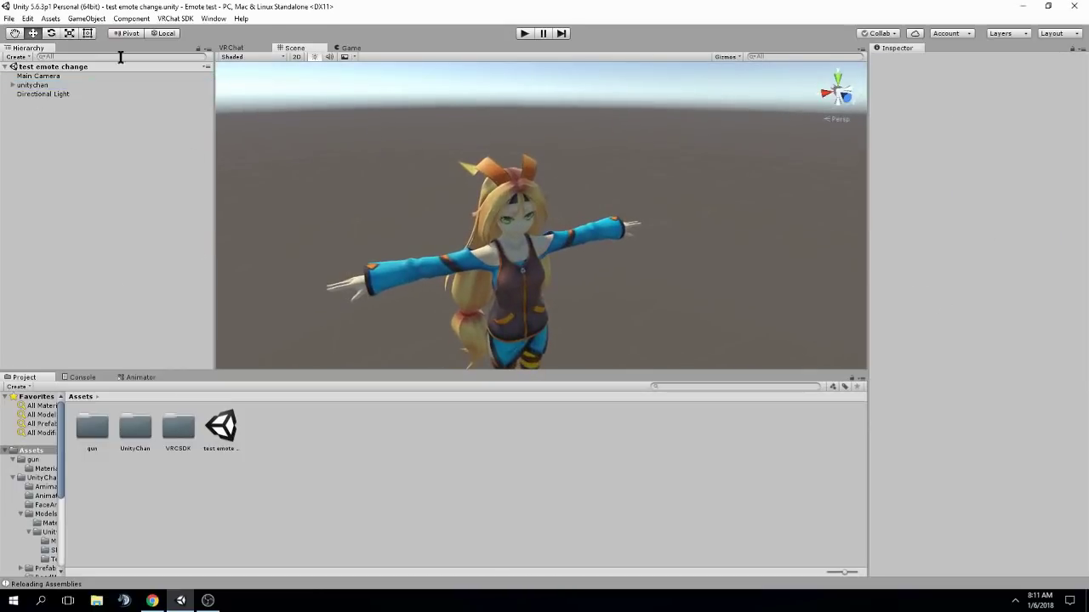
Open the Animation window and dock it alongside the Project, Console and Animator windows.
left_click(209, 18)
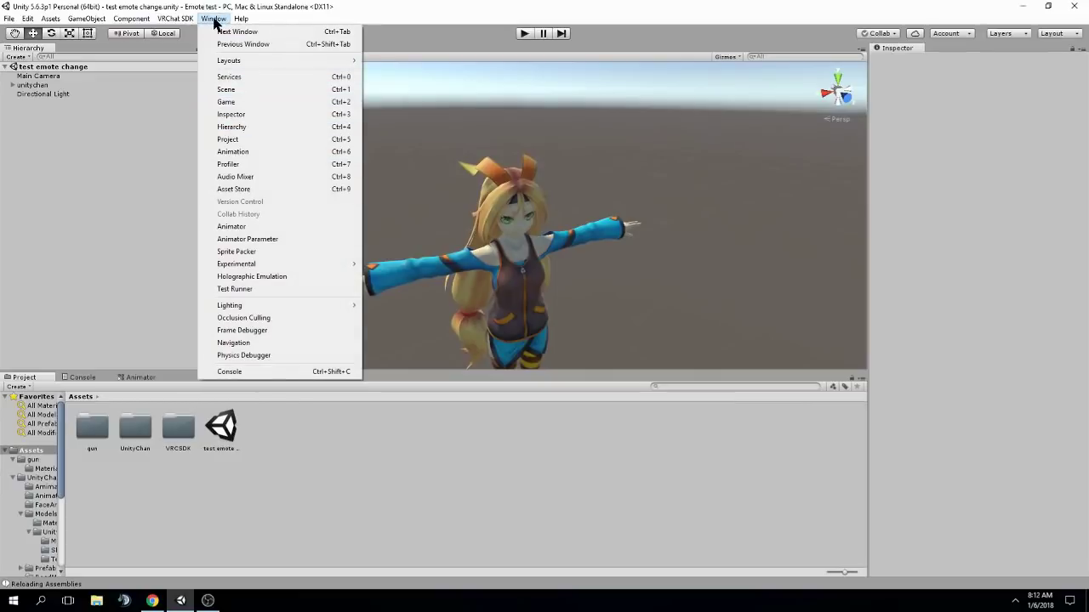
left_click(240, 151)
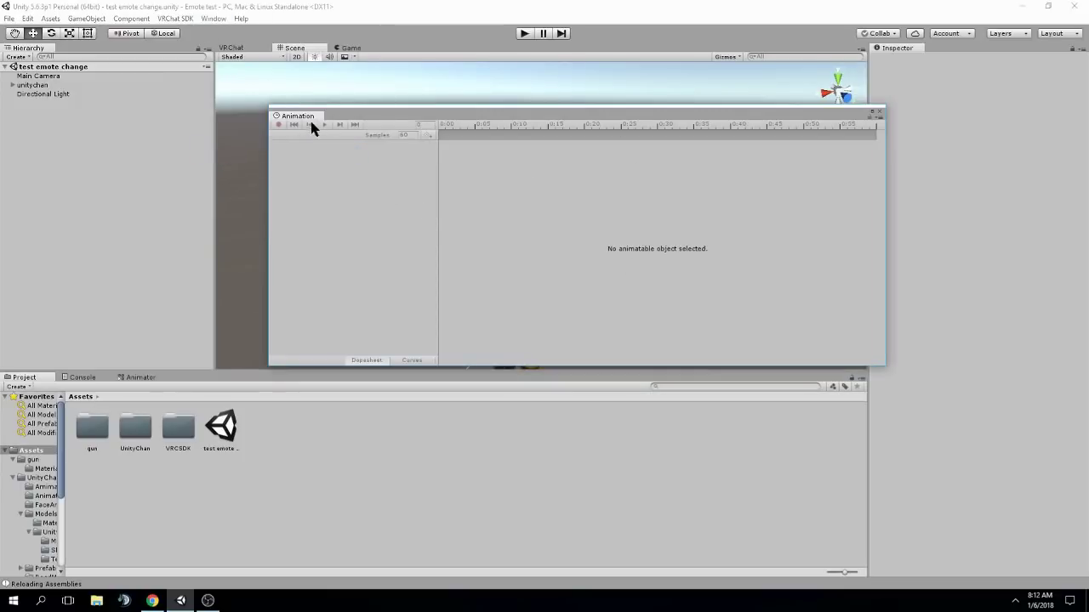
left_click_drag(473, 120, 566, 129)
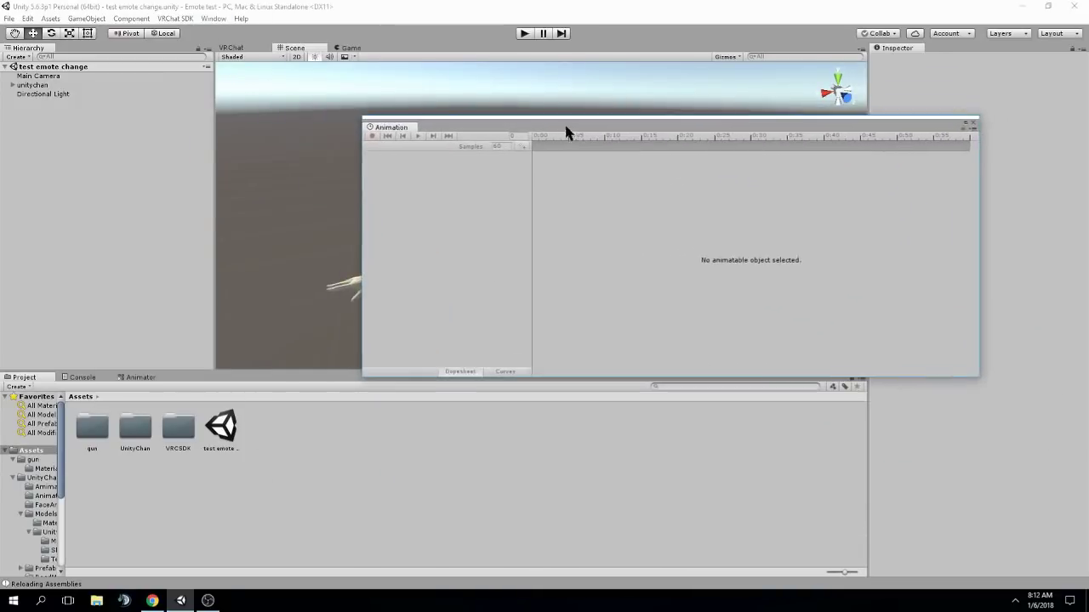
left_click_drag(406, 133, 131, 384)
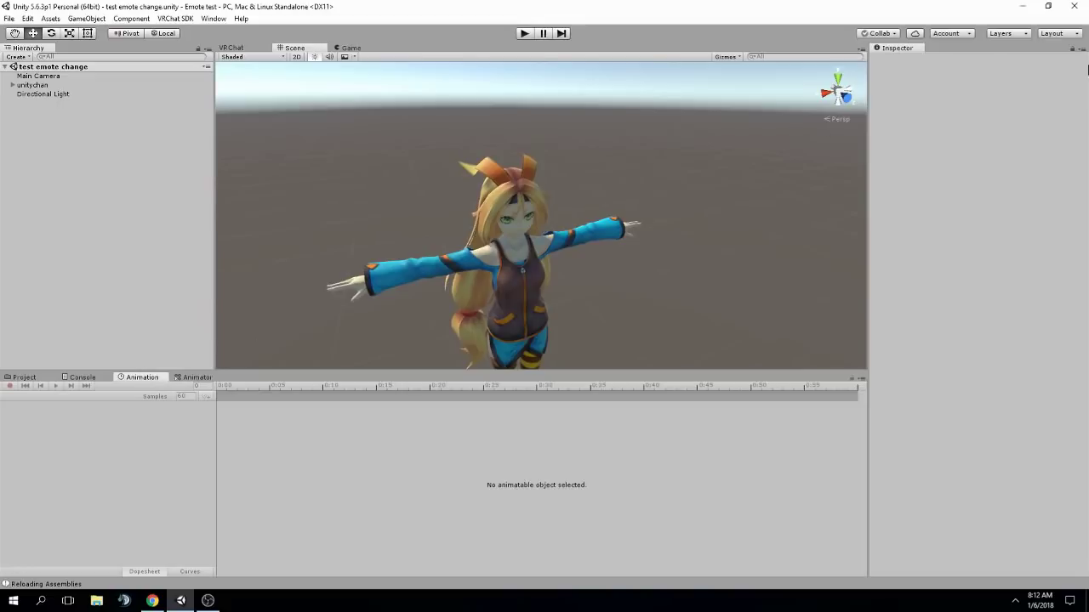
Browse the project assets to the VRCSDK > Examples > Sample Assets > Animation folder.
left_click(24, 377)
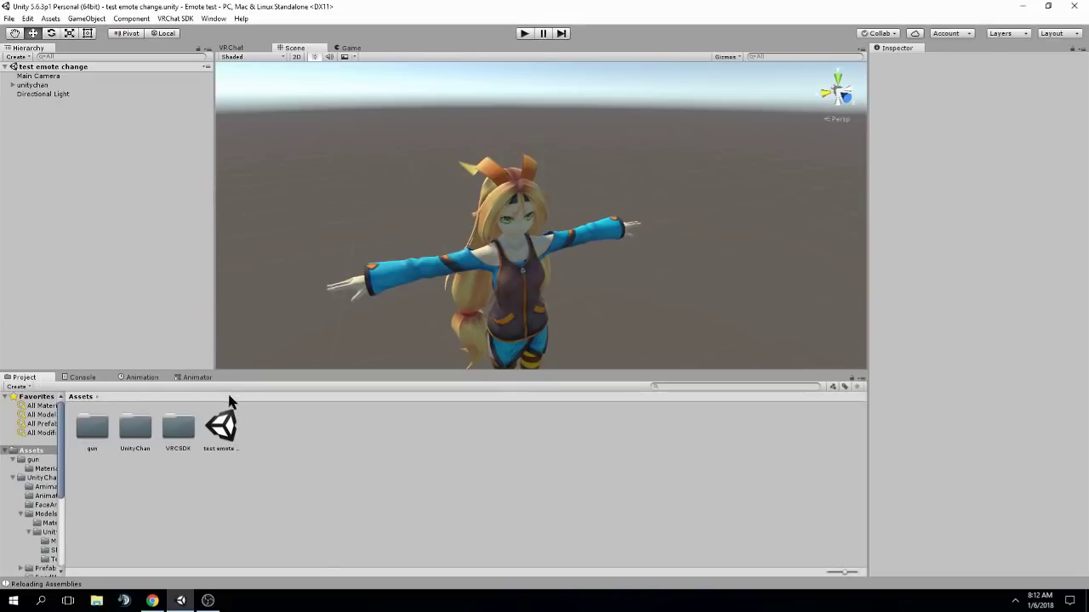
right_click_drag(308, 206, 306, 217)
scroll(306, 217, "down", 5)
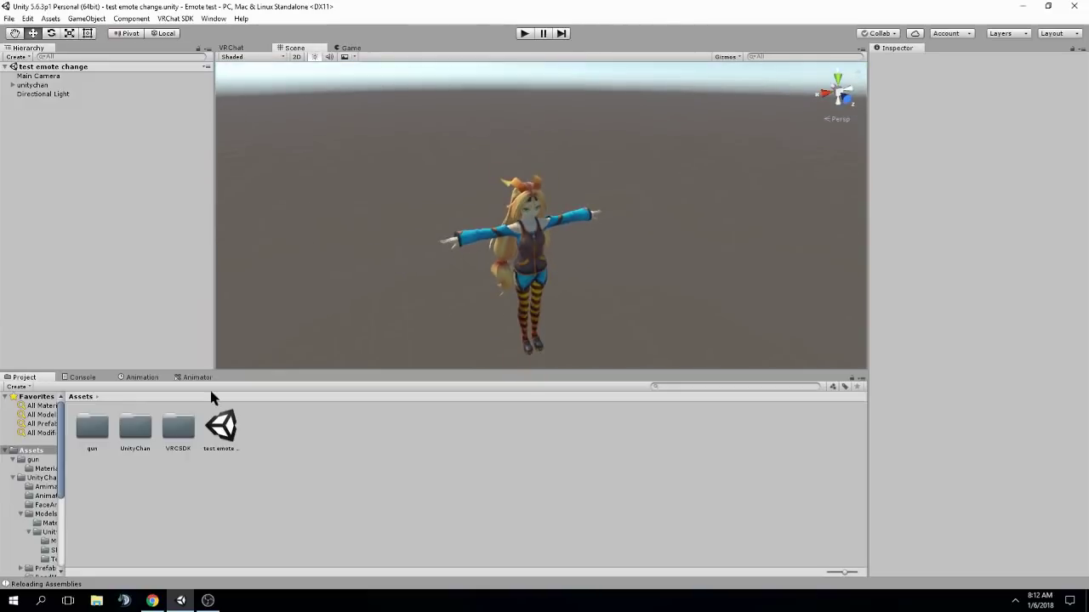
left_click(169, 435)
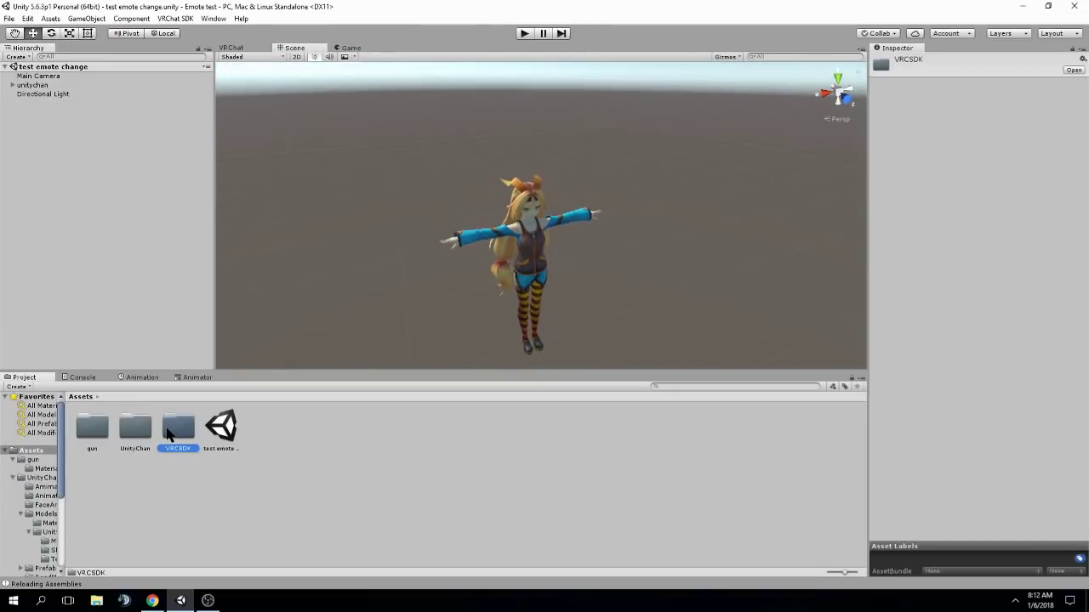
double_click(168, 431)
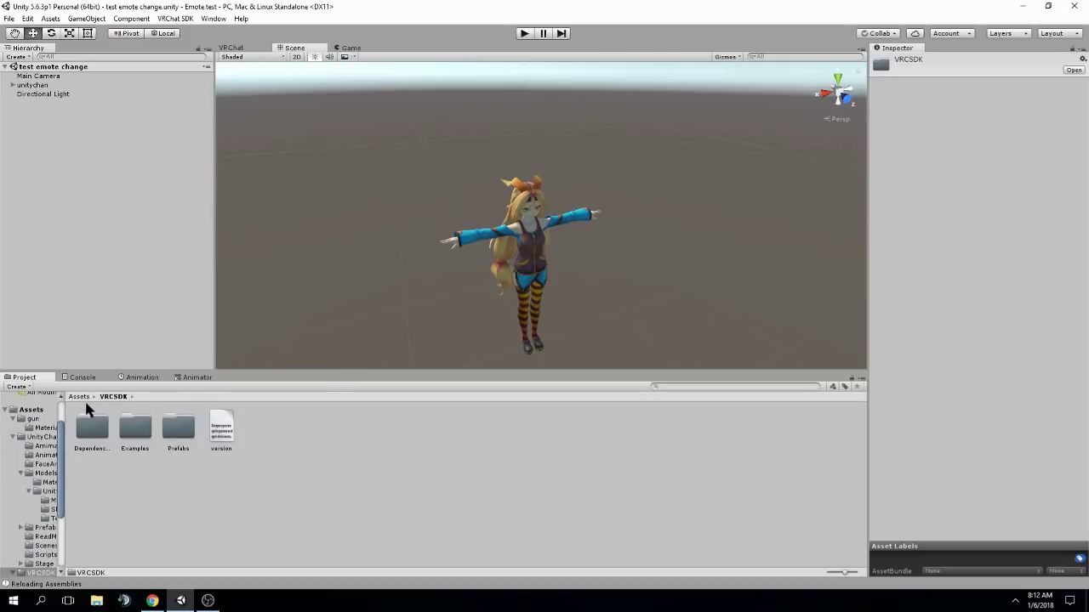
left_click(78, 396)
double_click(182, 430)
double_click(148, 432)
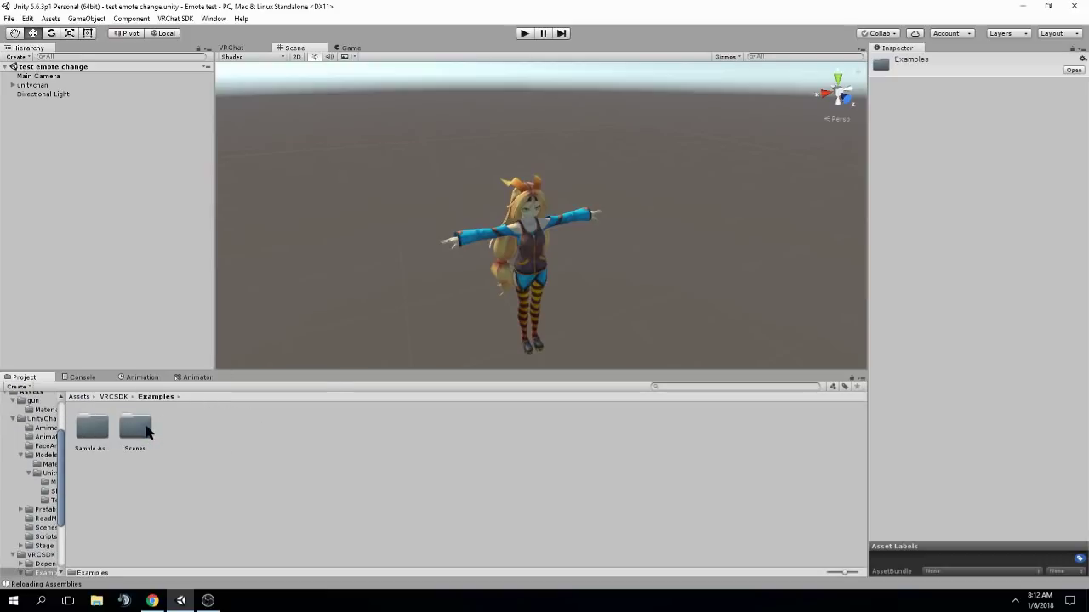
double_click(93, 434)
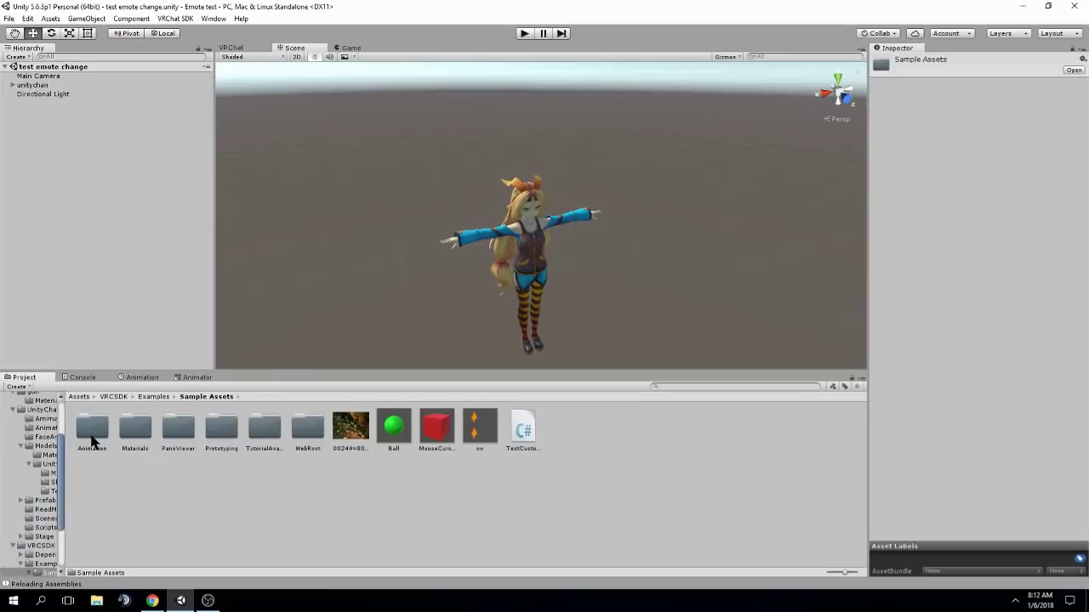
double_click(93, 438)
Duplicate the CustomOverrideEmpty override controller and rename the copy as "gesture override".
left_click(221, 430)
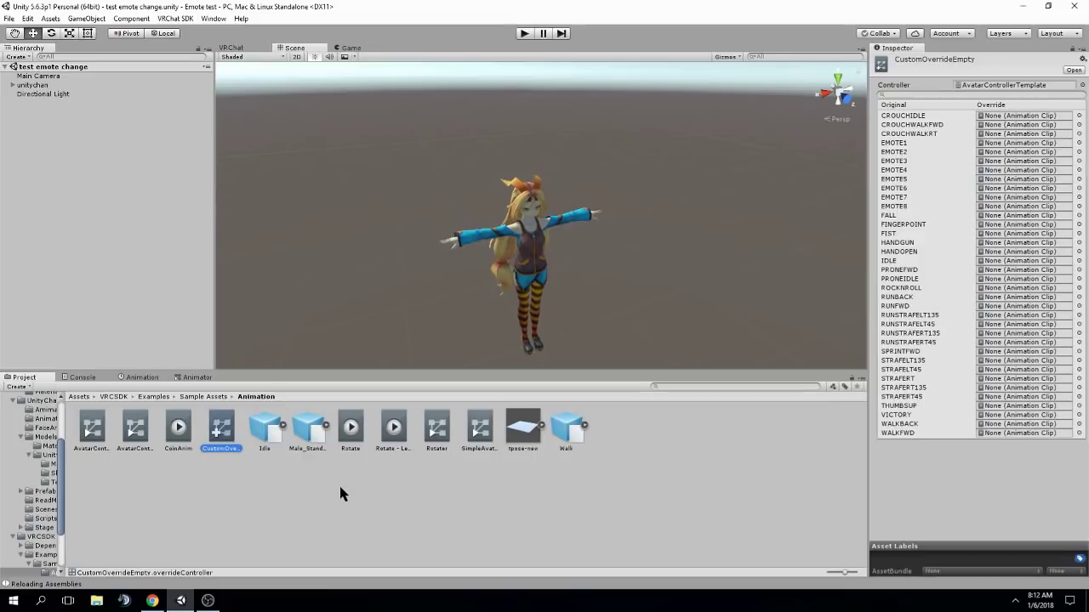
key("ctrl+d")
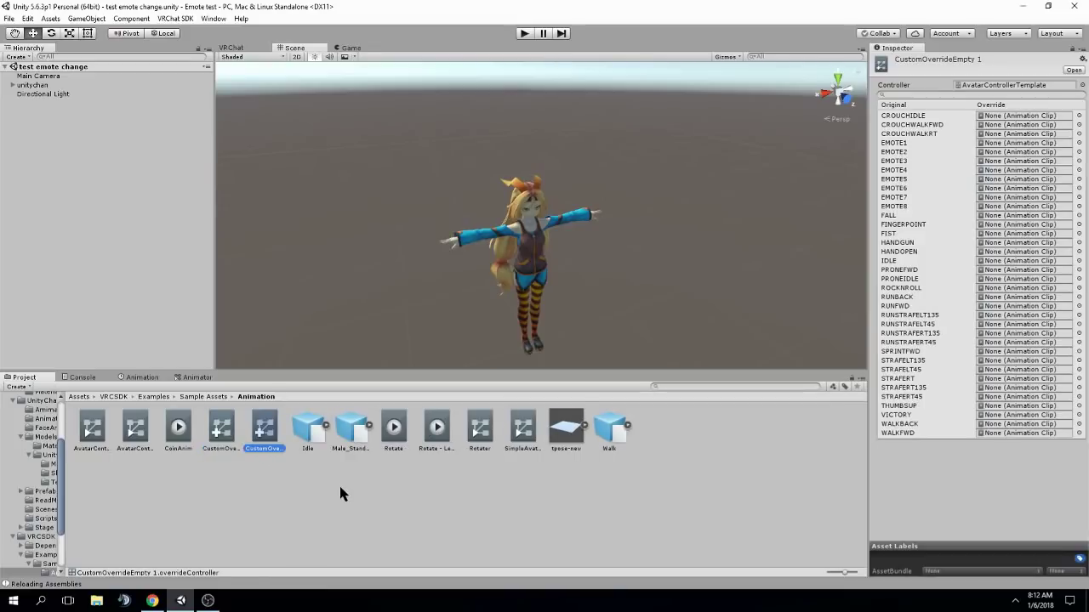
left_click(262, 448)
type("gesture override")
key("Return")
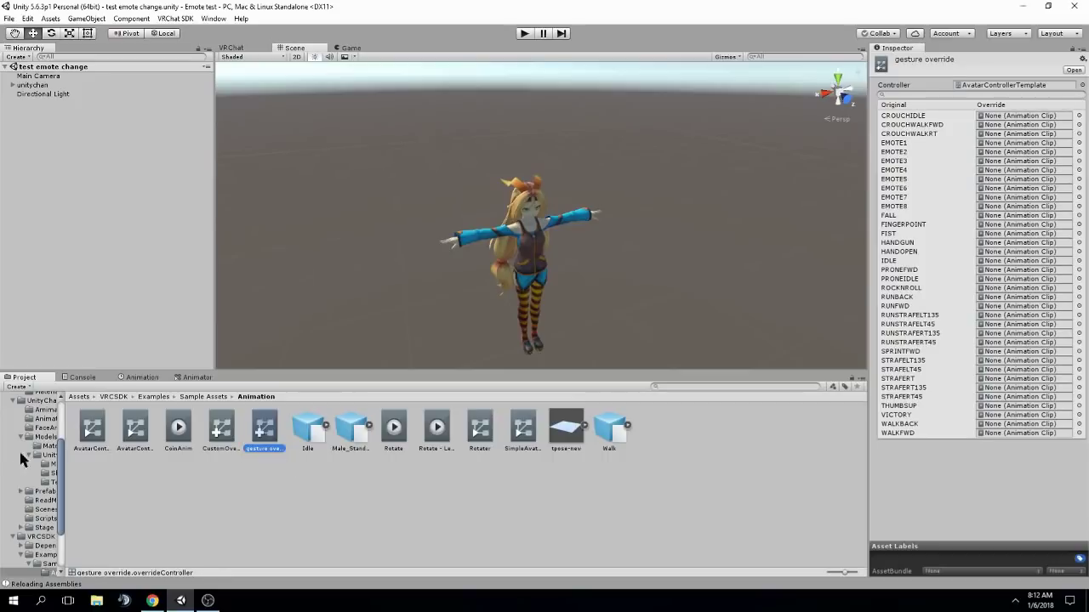
Move the gesture override controller into the top-level Assets folder and open that folder.
scroll(26, 468, "up", 3)
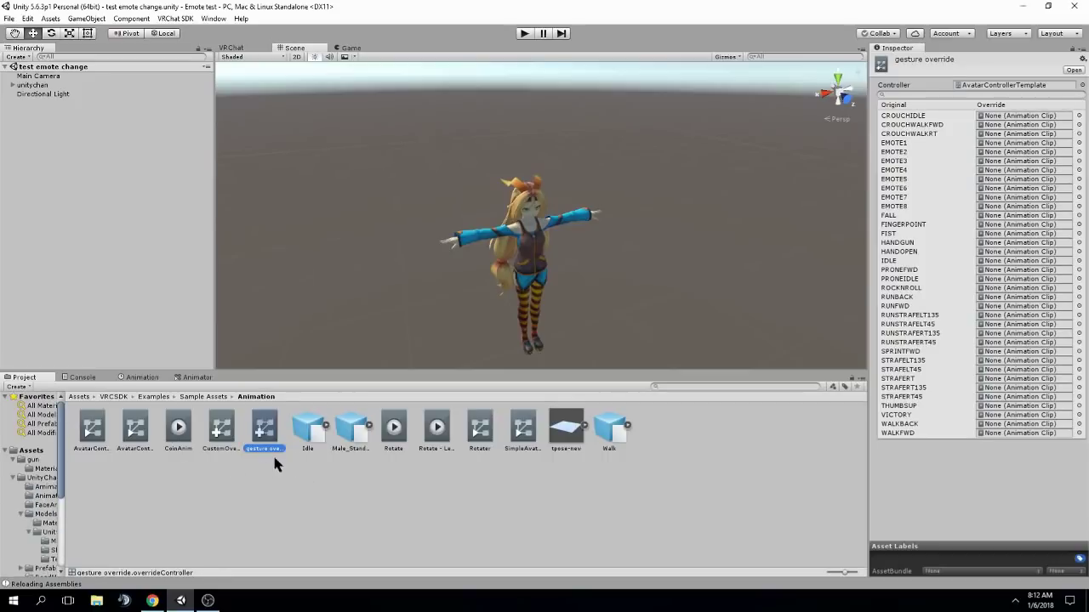
left_click_drag(275, 464, 35, 458)
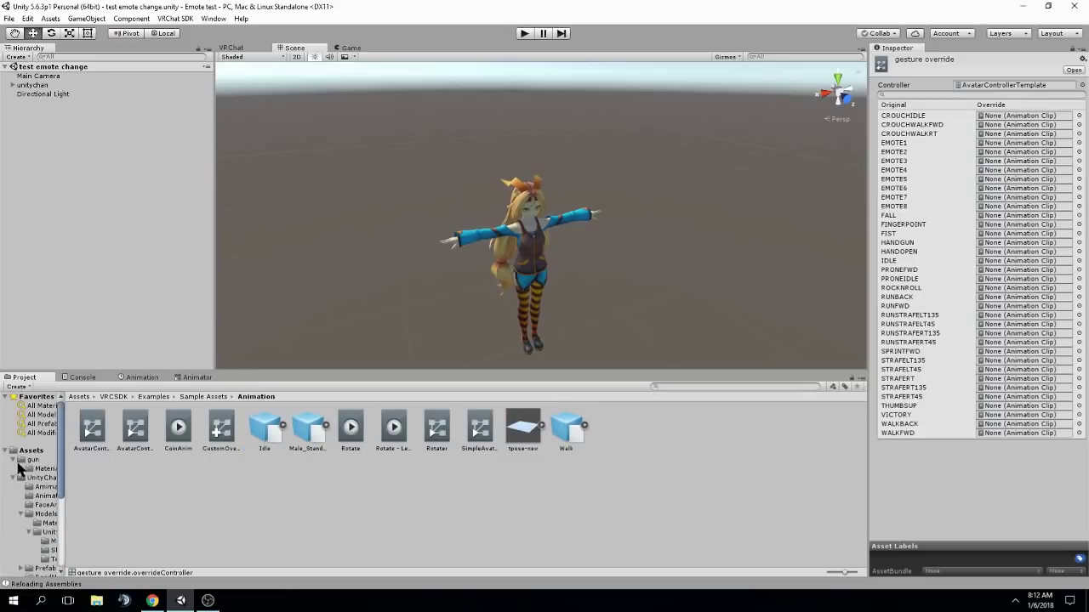
left_click(37, 452)
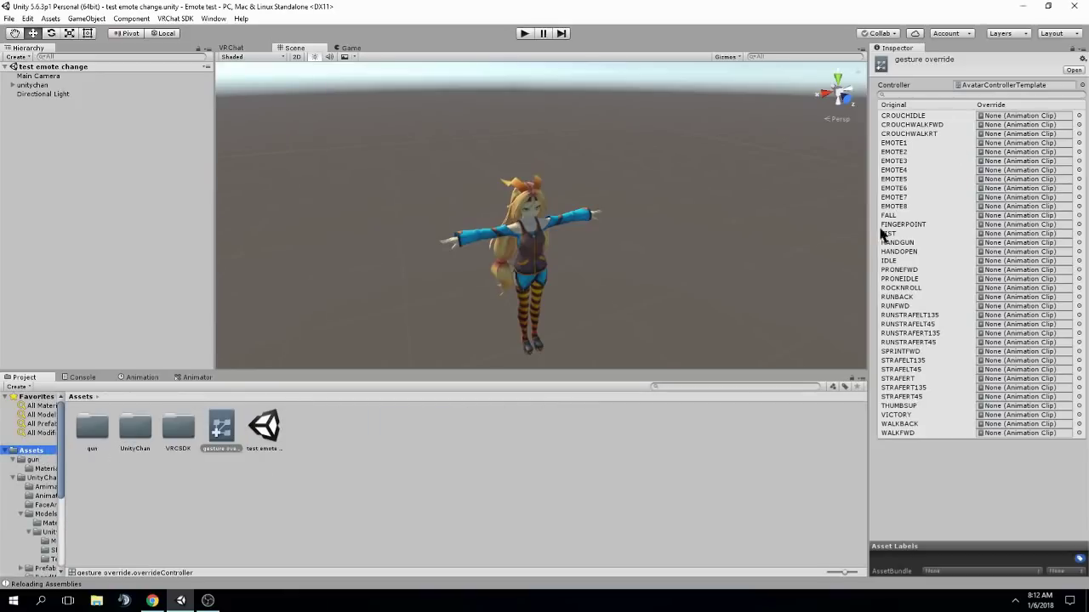
left_click(349, 528)
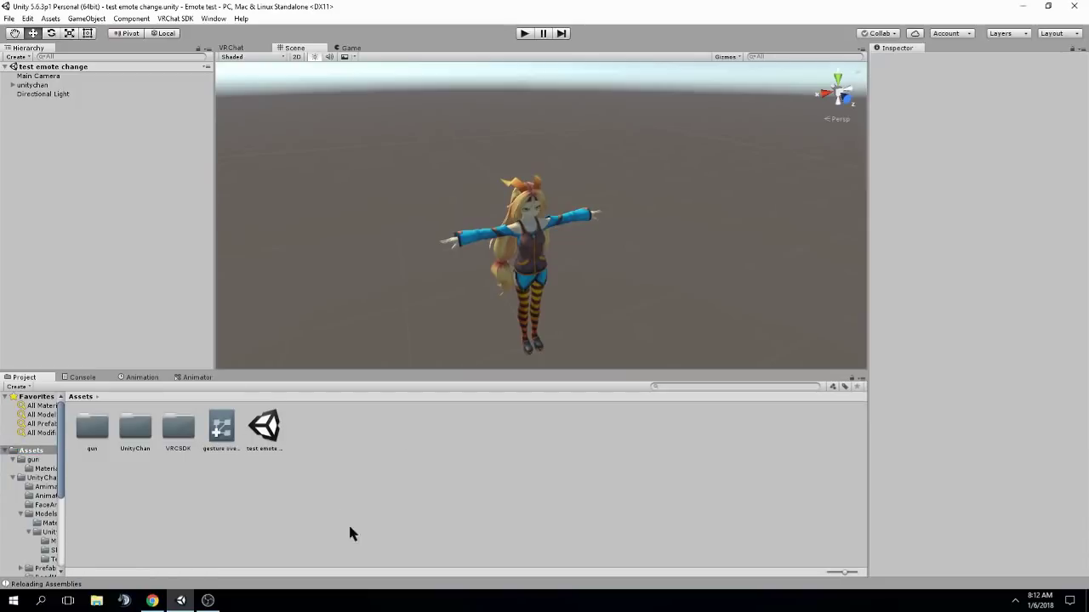
Expand the unitychan skeleton from Character1_Reference through the hips and spine bones to the children of Character1_Spine2.
left_click(12, 85)
left_click(21, 93)
left_click(21, 94)
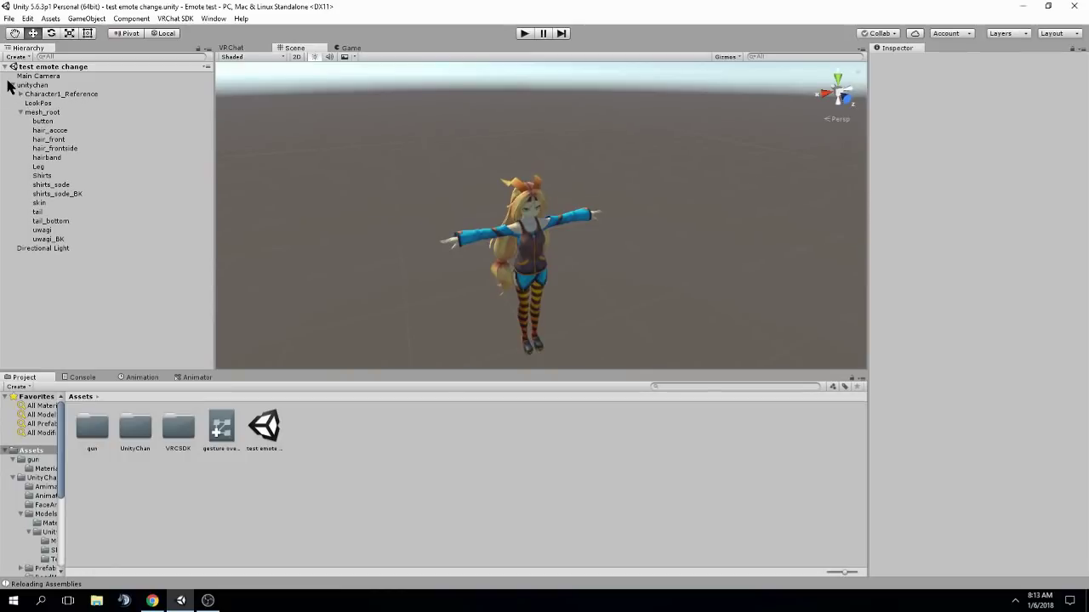
left_click(32, 84)
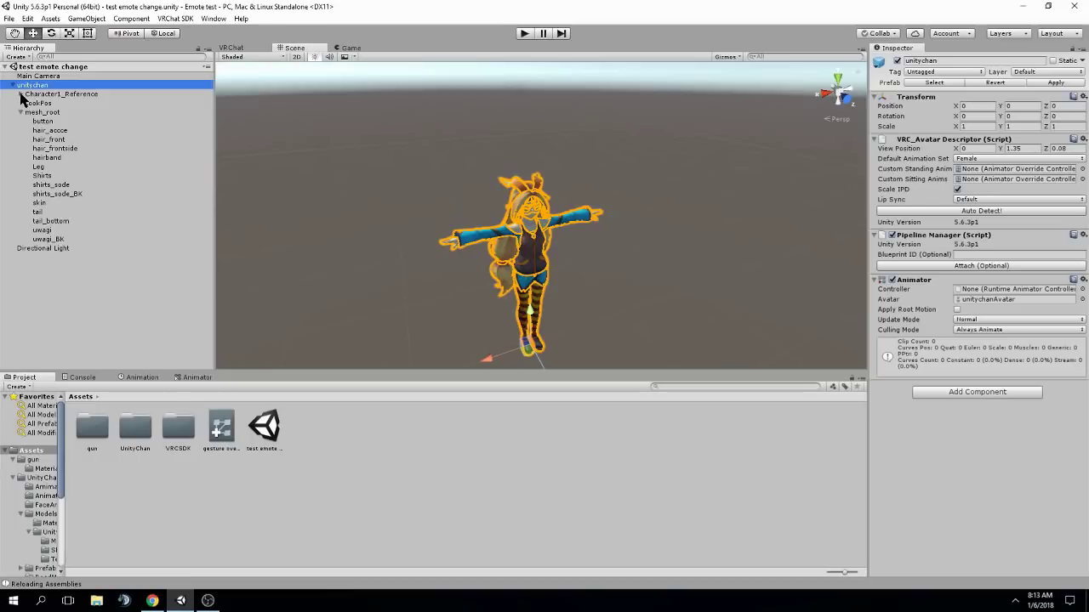
left_click(20, 93)
left_click(48, 96)
left_click(38, 105)
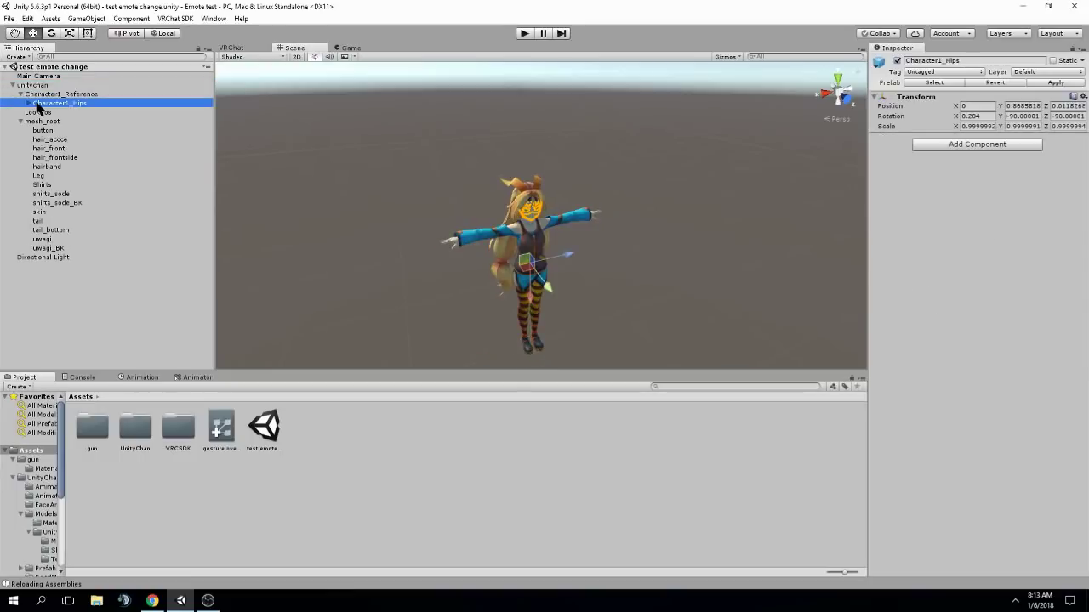
left_click(29, 103)
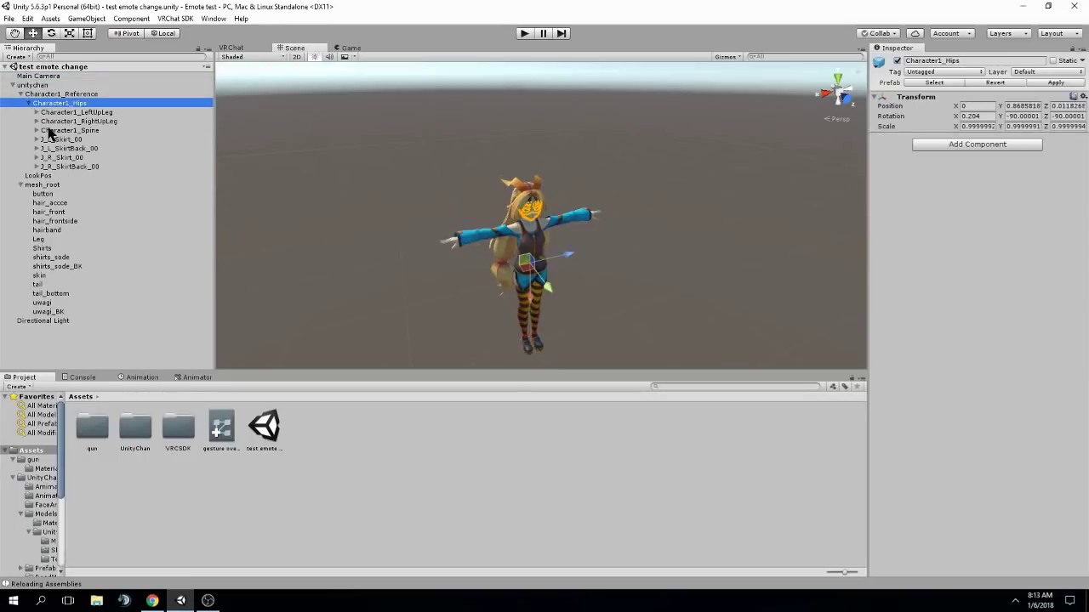
left_click(48, 131)
left_click(37, 131)
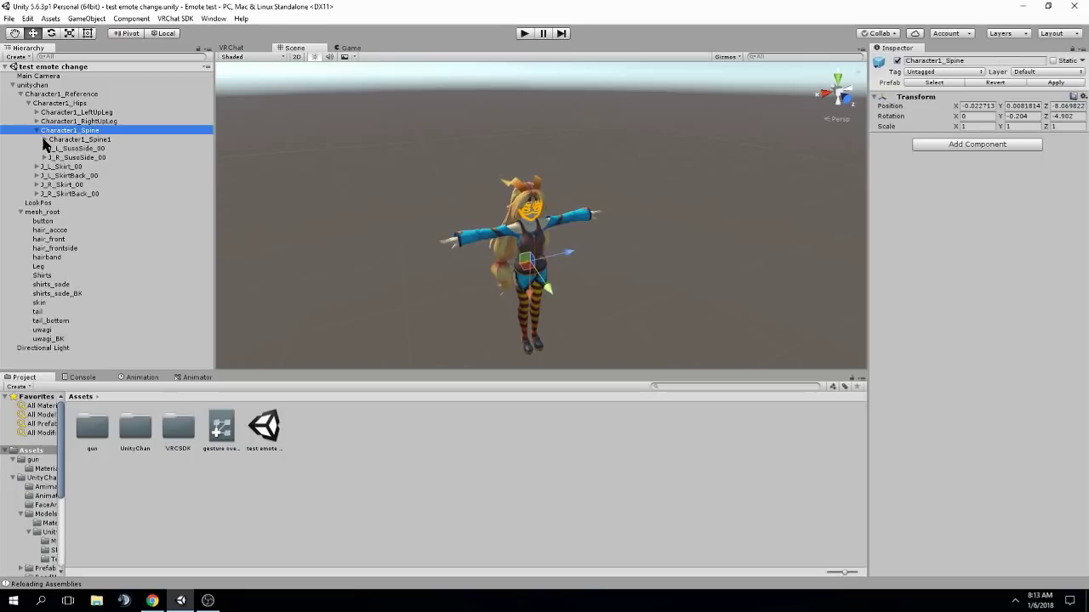
left_click(48, 142)
left_click(44, 140)
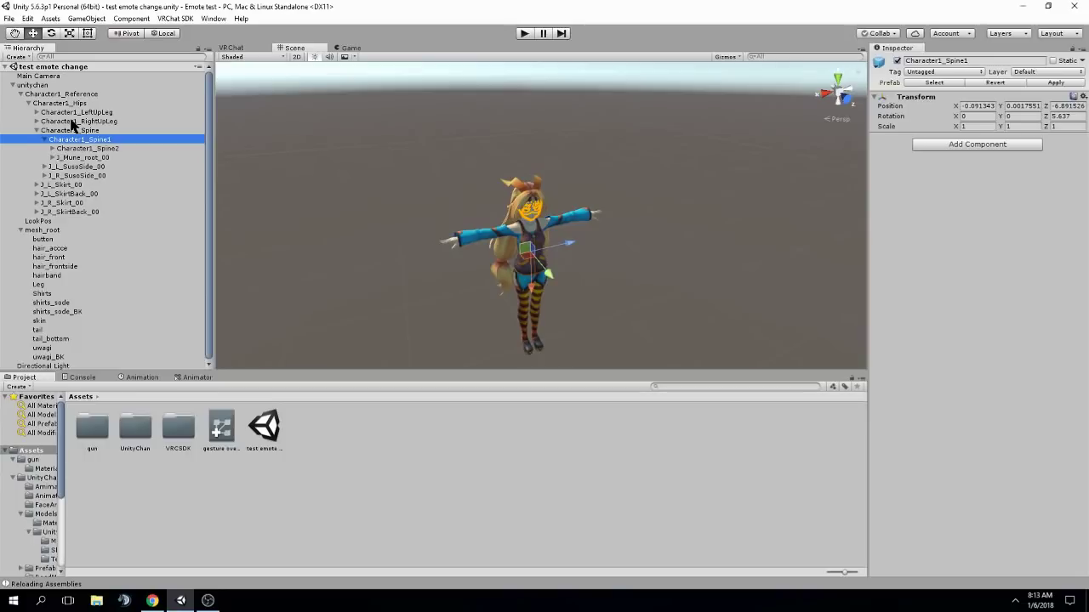
left_click(52, 149)
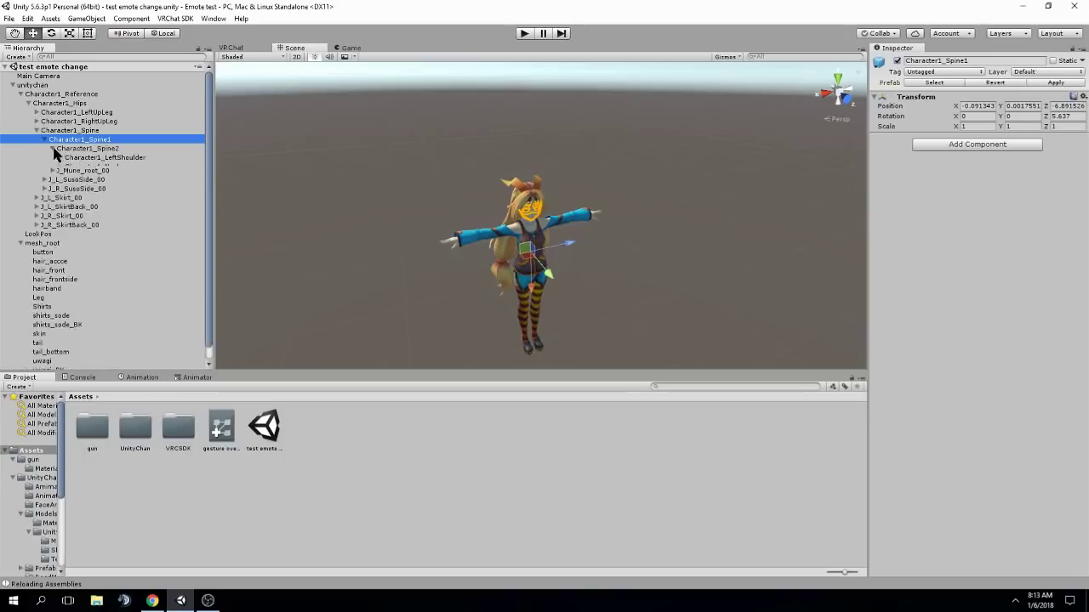
Expand the right shoulder, arm and forearm bones down to the finger bones under Character1_RightHand.
left_click(87, 176)
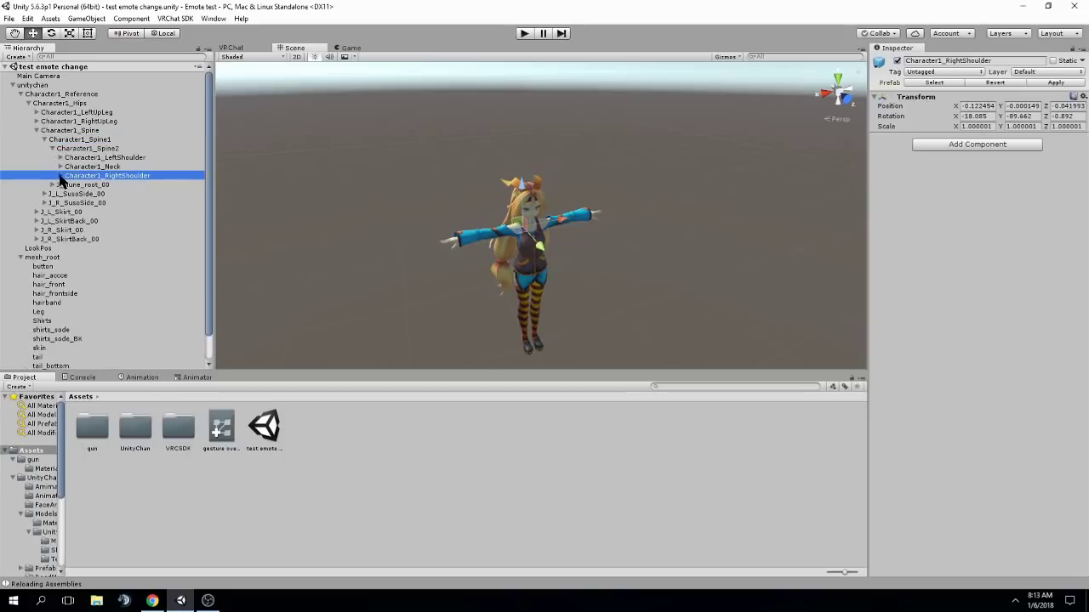
left_click(61, 177)
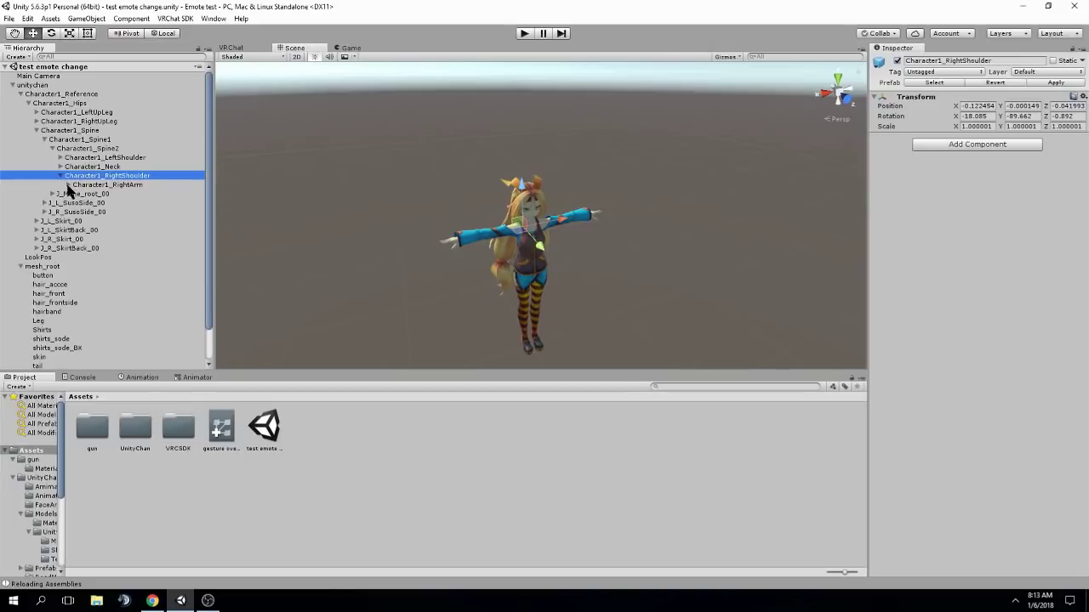
left_click(68, 184)
left_click(109, 193)
left_click(77, 194)
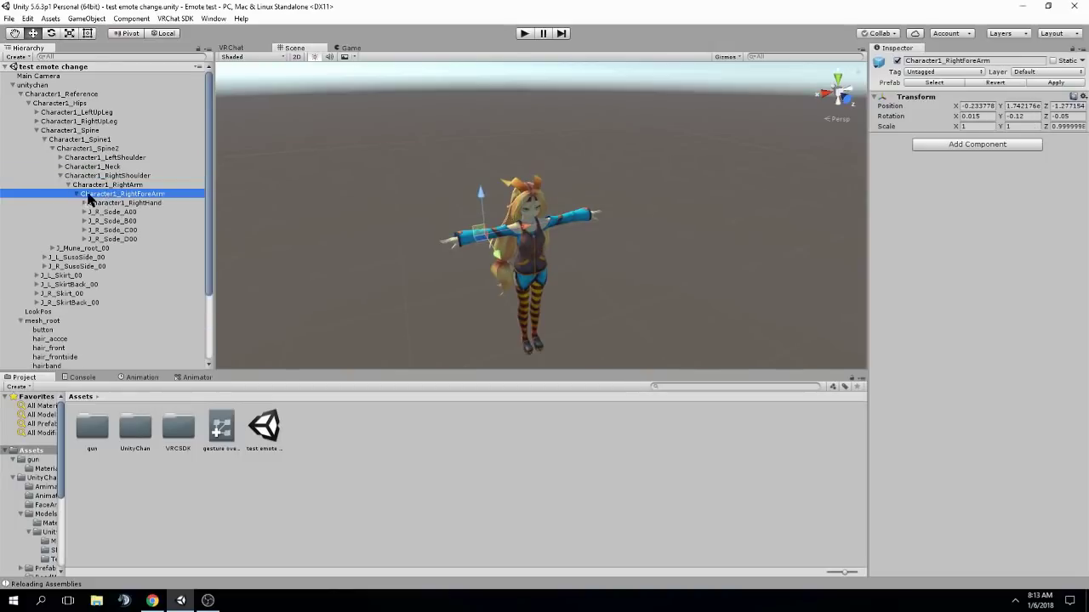
left_click(122, 204)
left_click(85, 204)
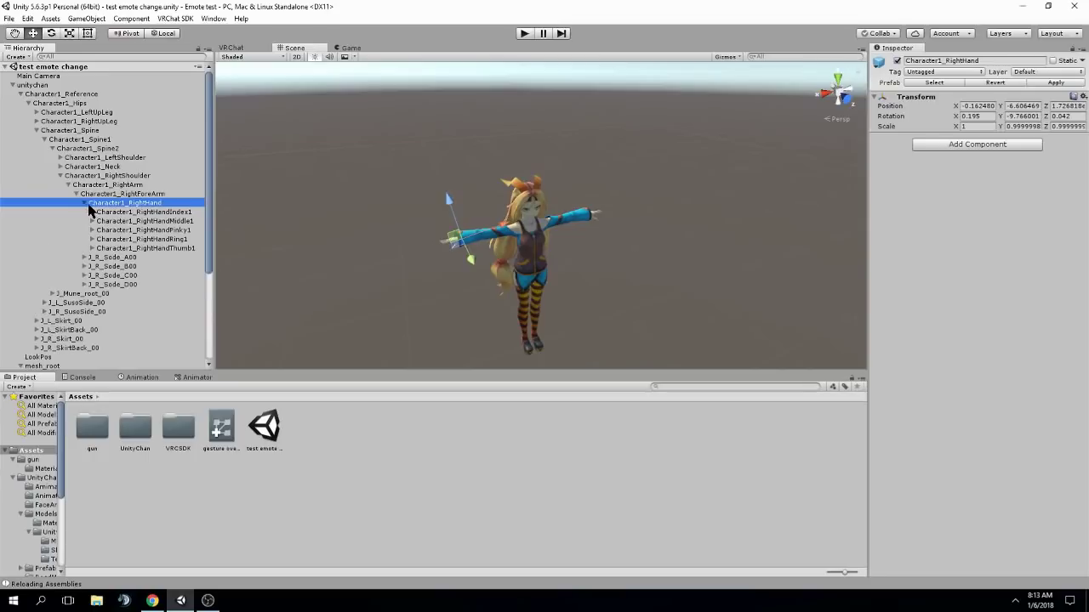
left_click(128, 204)
left_click(146, 212)
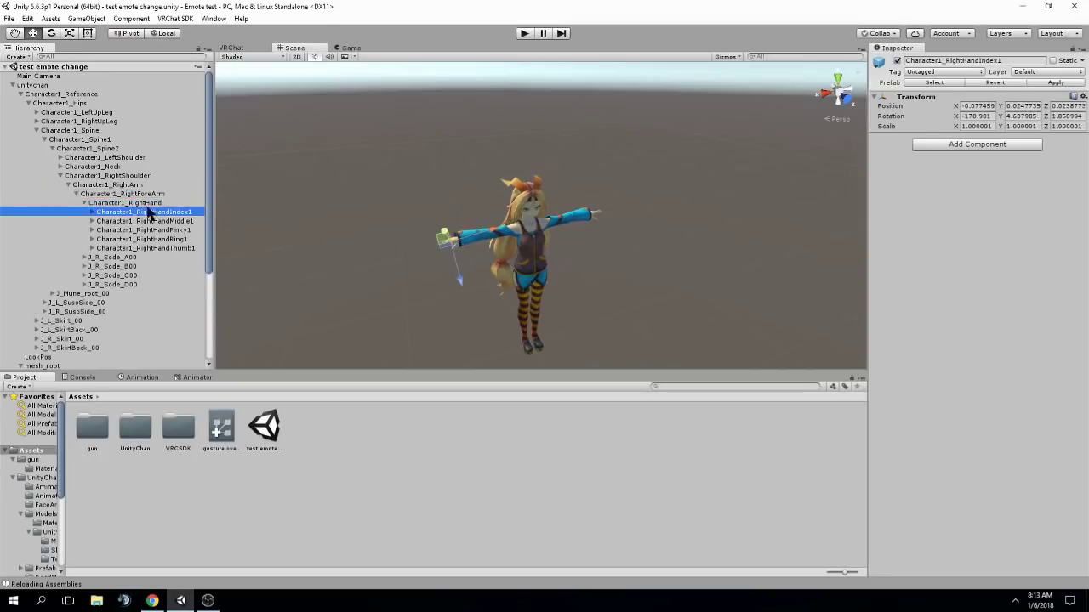
Add the AWP_Dragon_Lore model from the gun folder as a child of Character1_RightHand.
double_click(93, 430)
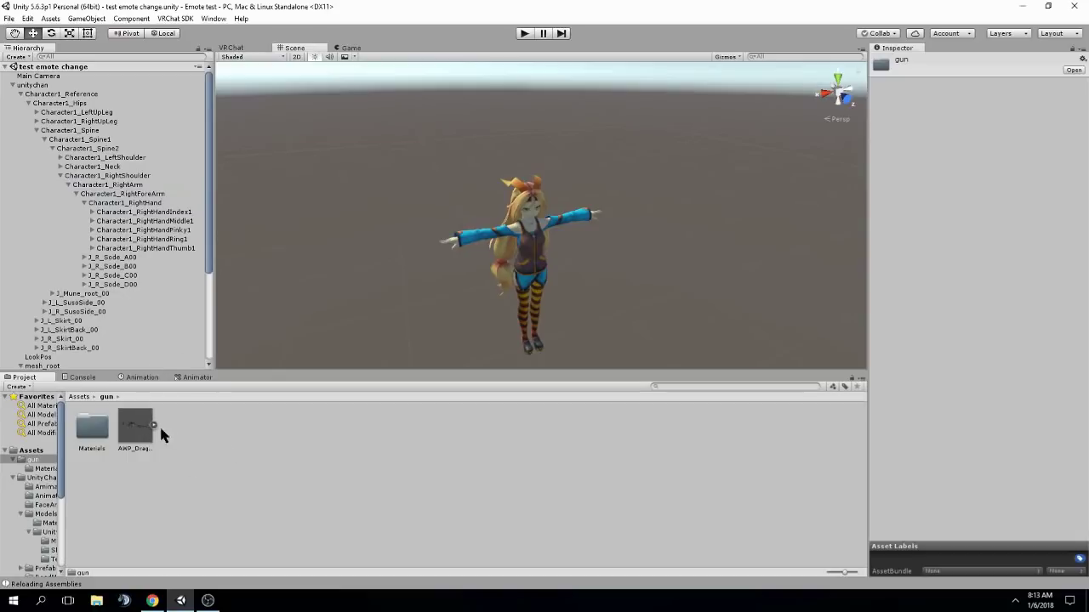
left_click_drag(136, 425, 146, 209)
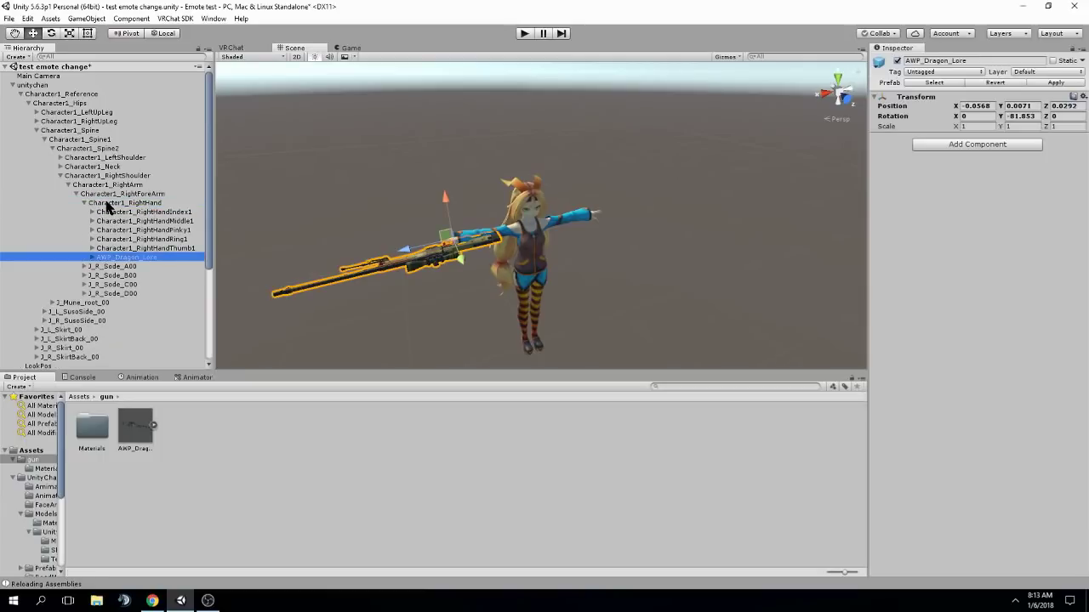
right_click_drag(387, 205, 470, 242)
key("w")
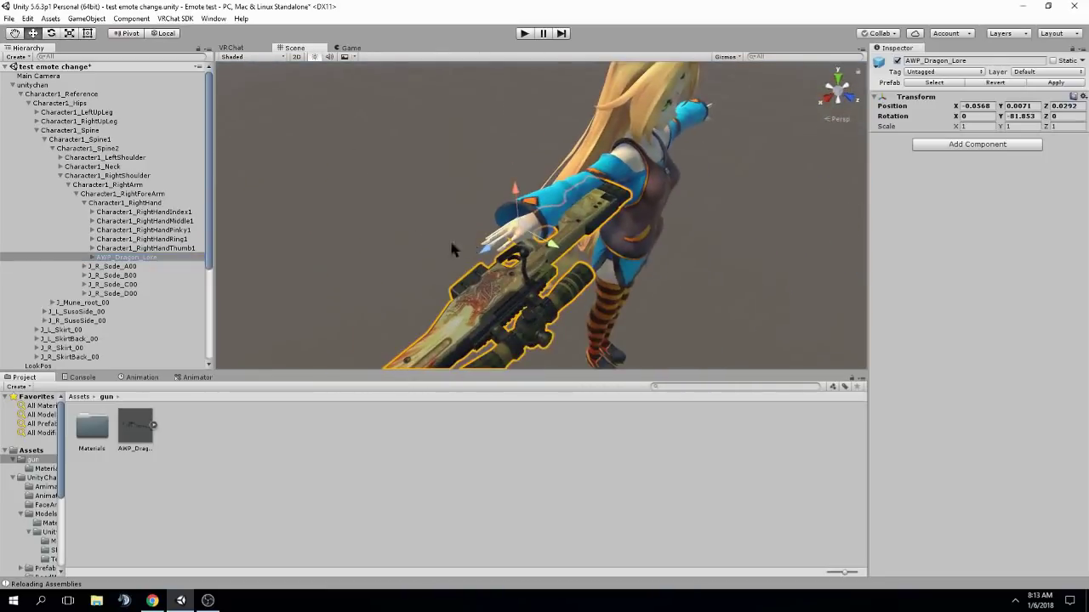
Try scaling the AWP_Dragon_Lore model up uniformly to about 1.37, and undo the scaling.
left_click_drag(451, 242, 810, 310, "alt")
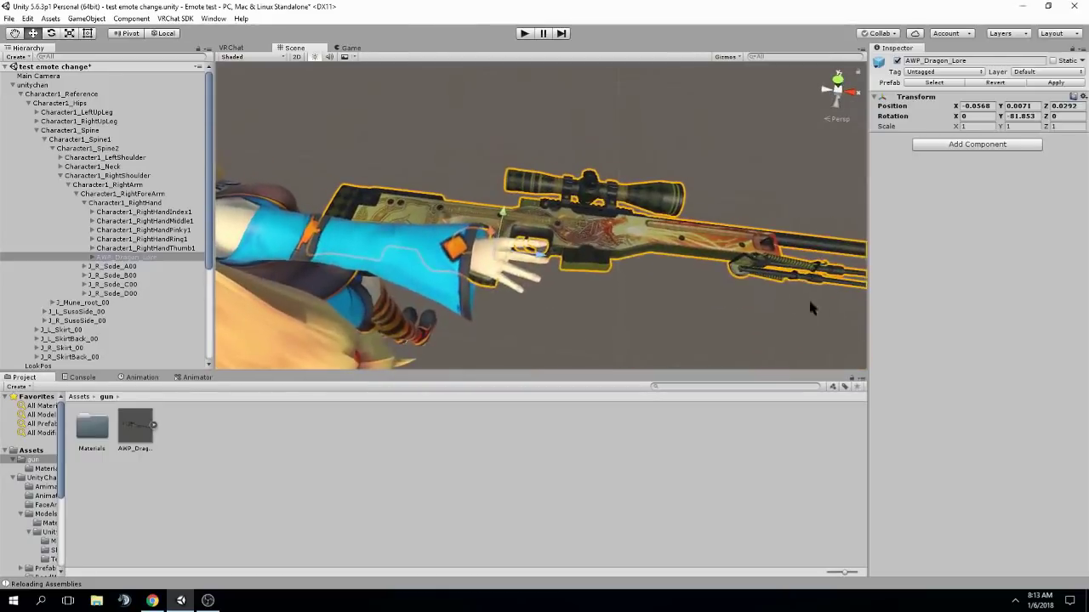
left_click_drag(605, 152, 596, 141, "alt")
scroll(596, 141, "down", 5)
left_click(70, 34)
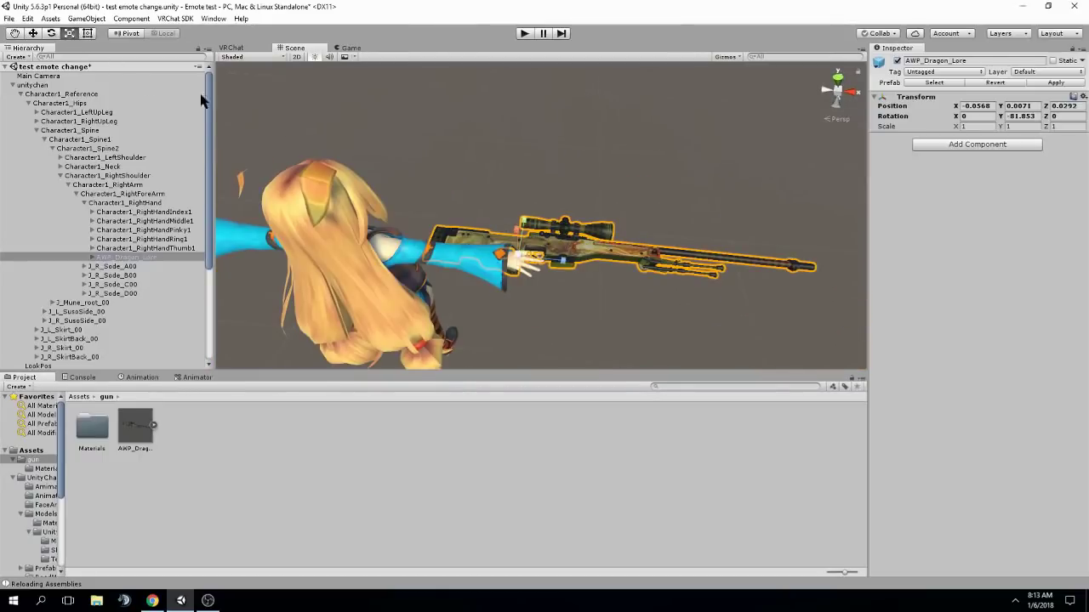
left_click_drag(517, 259, 621, 231)
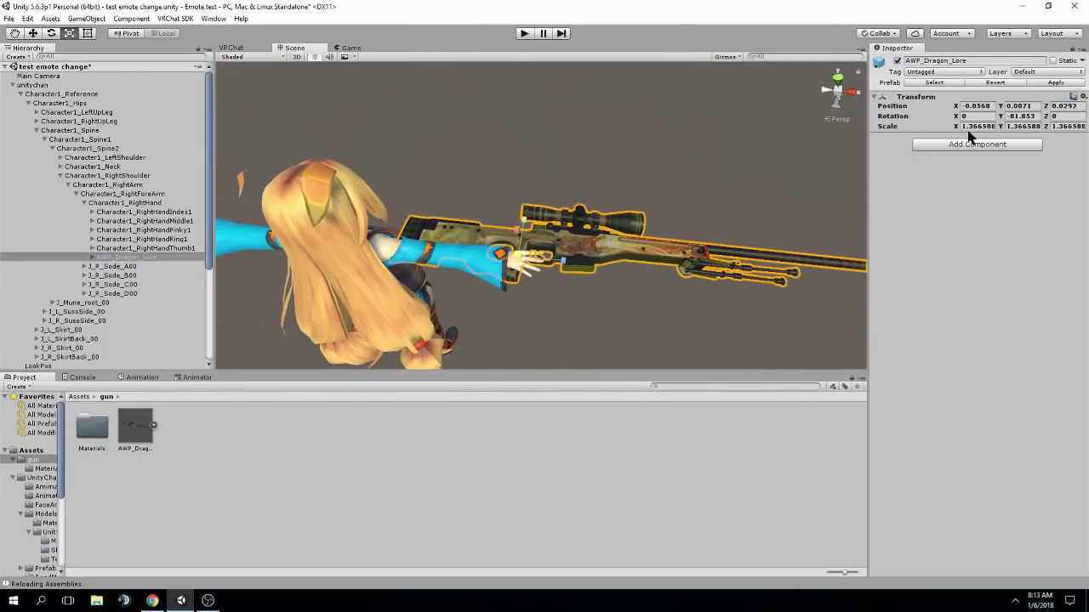
key("ctrl+z")
Try moving the AWP_Dragon_Lore model forward past the hand to X -0.1324, Z 0.04, and undo the move.
left_click(32, 34)
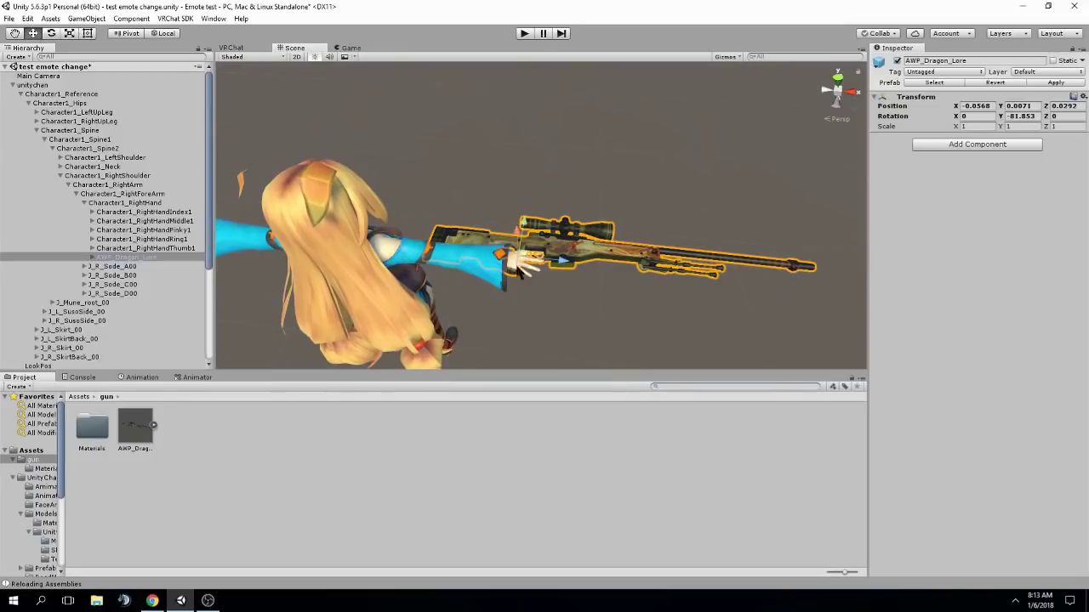
right_click_drag(515, 233, 516, 304)
key("w")
key("s")
key("w")
key("s")
key("w")
key("s")
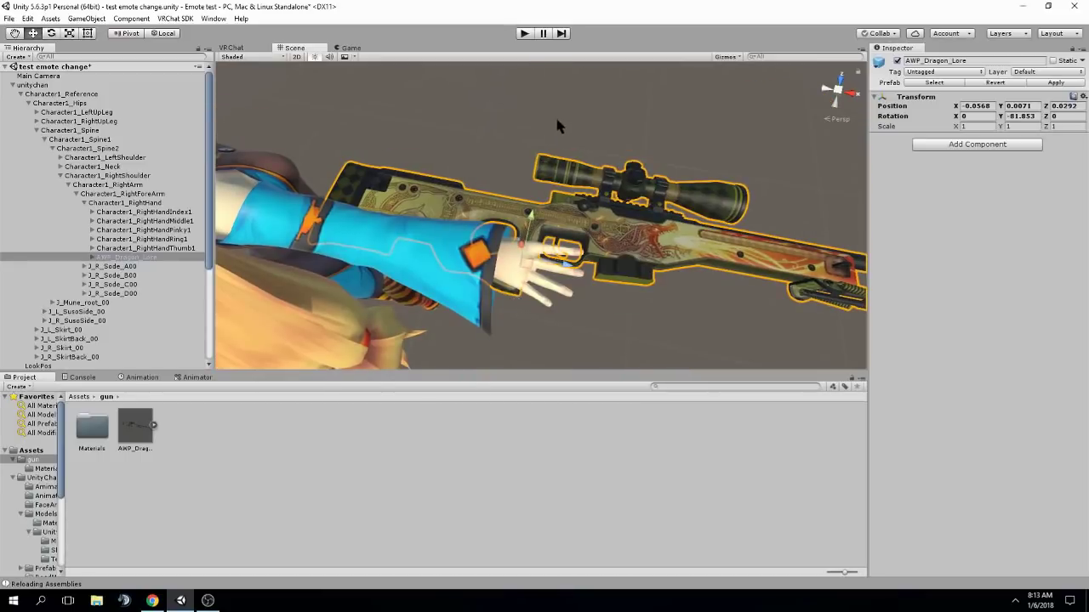
left_click(647, 147)
key("s")
right_click_drag(648, 147, 647, 148)
key("w")
key("s")
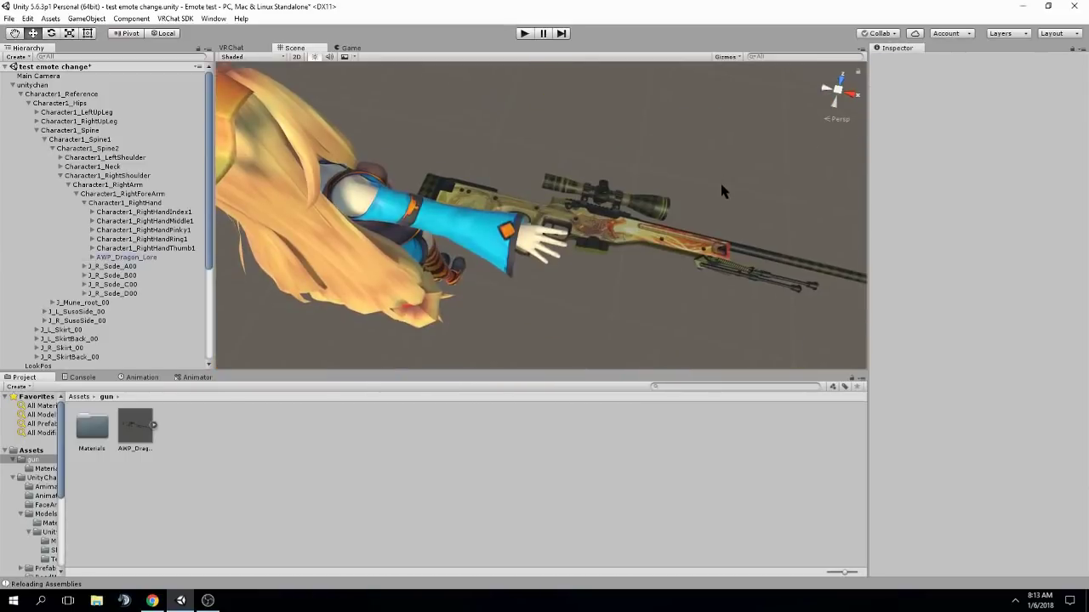
scroll(732, 182, "up", 2)
left_click(652, 213)
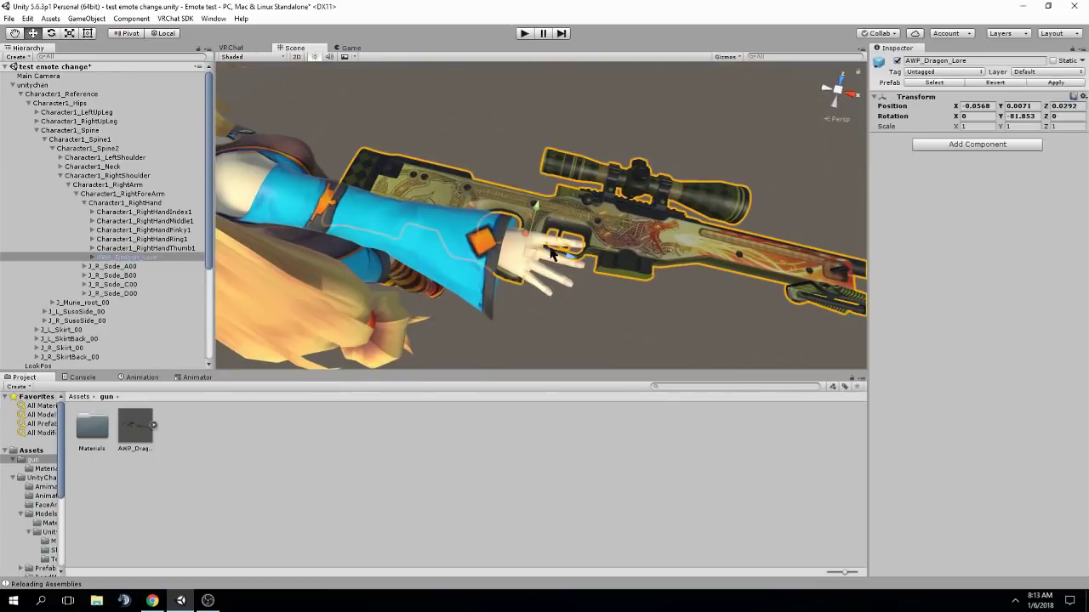
left_click_drag(551, 253, 609, 272)
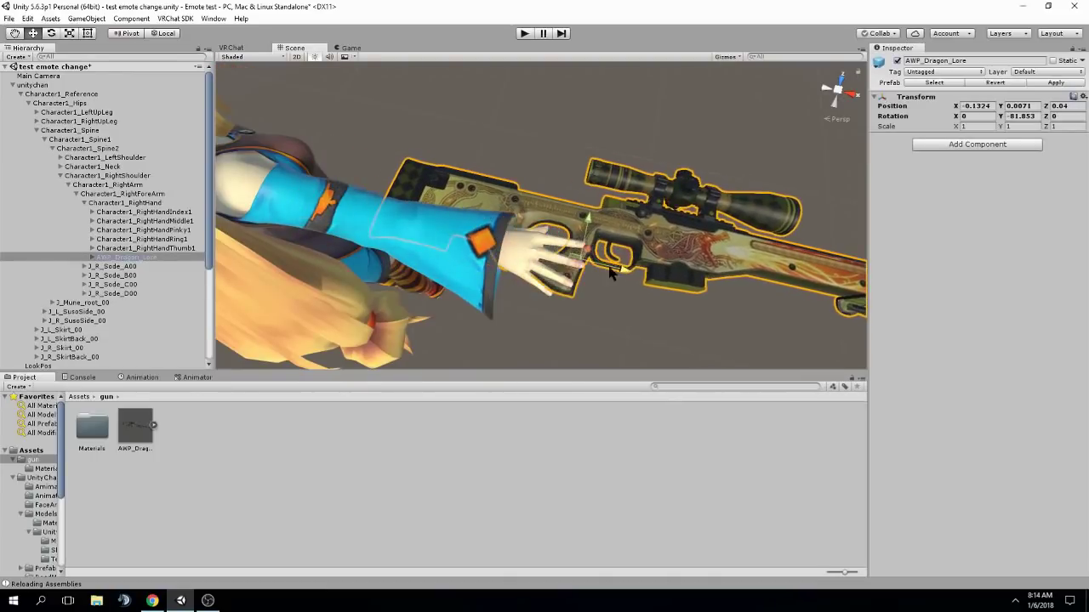
key("ctrl+z")
Move the AWP_Dragon_Lore model slightly forward in the right hand, to about X -0.0605, Z 0.0297.
key("s")
right_click_drag(623, 243, 634, 253)
key("w")
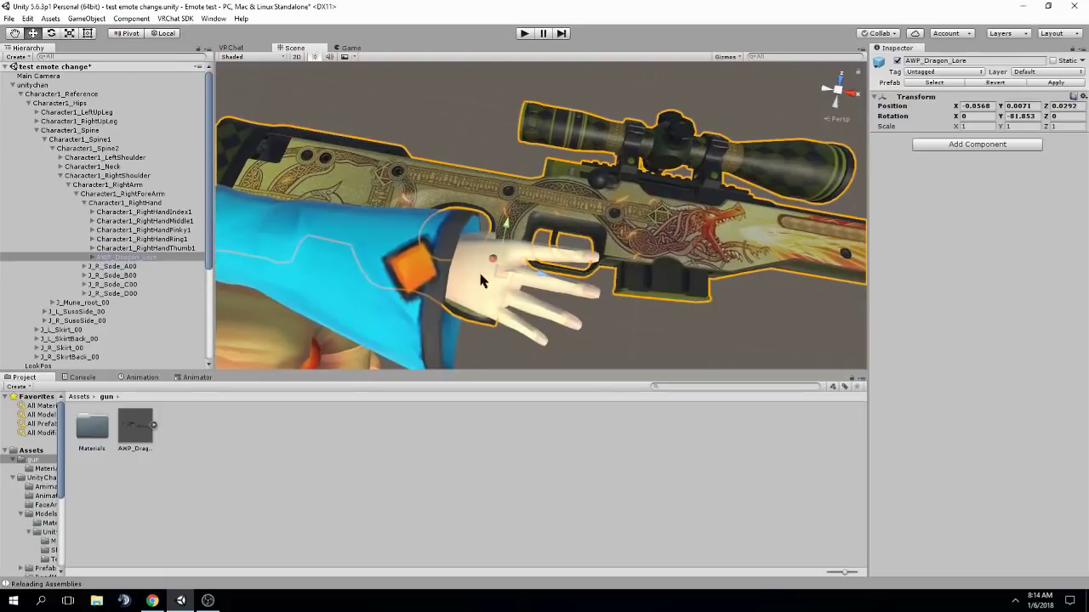
left_click_drag(544, 281, 549, 282)
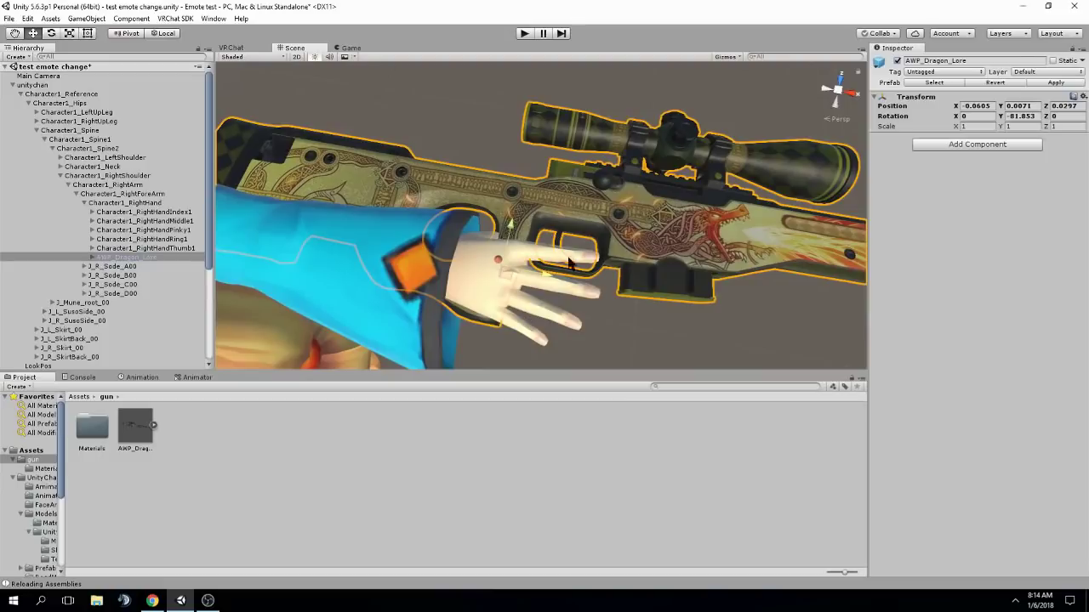
Collapse the unitychan hierarchy and duplicate the whole unitychan object.
left_click_drag(558, 157, 67, 600, "alt")
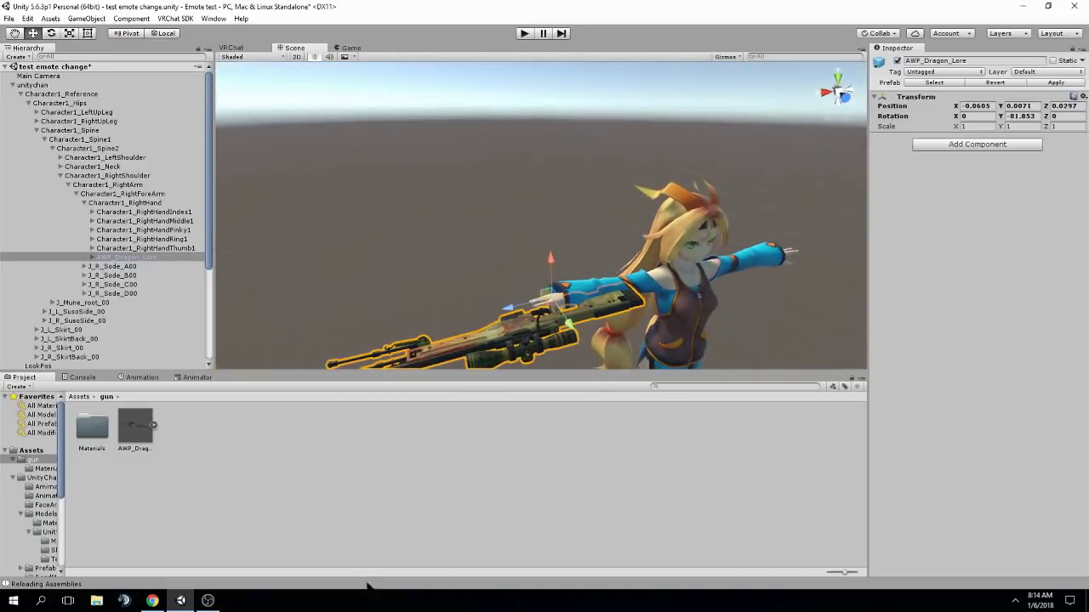
left_click(458, 181)
scroll(458, 181, "down", 3)
left_click_drag(458, 181, 238, 304, "alt")
left_click(34, 86)
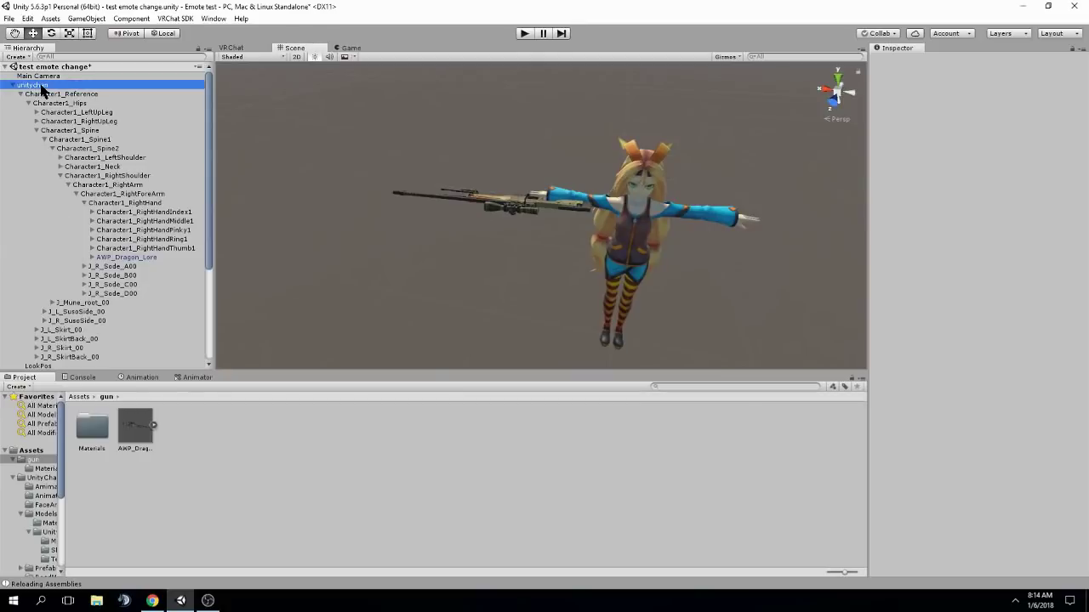
left_click(12, 86)
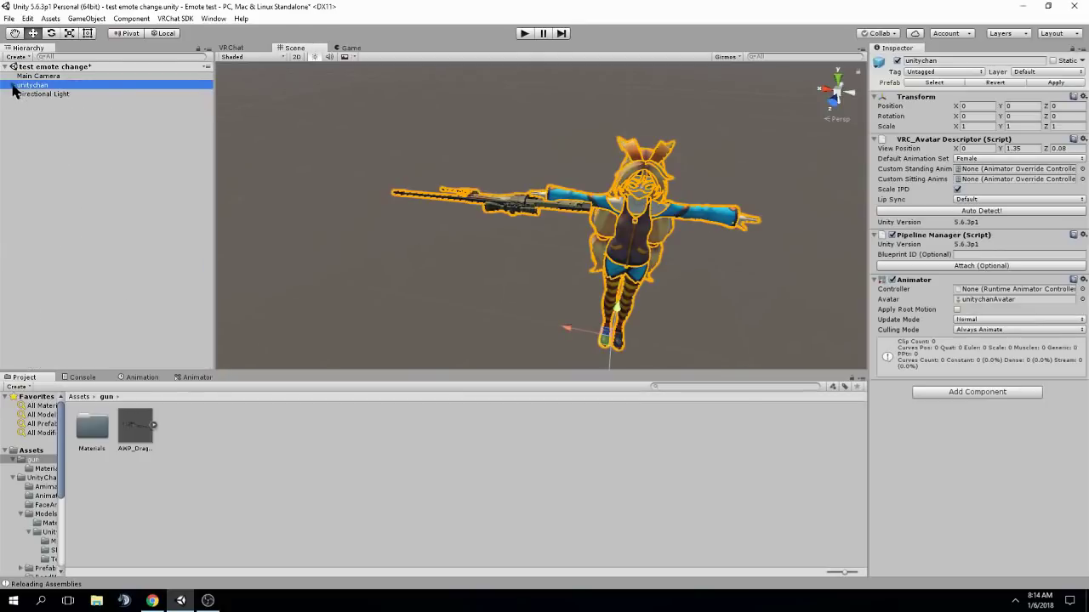
right_click(57, 88)
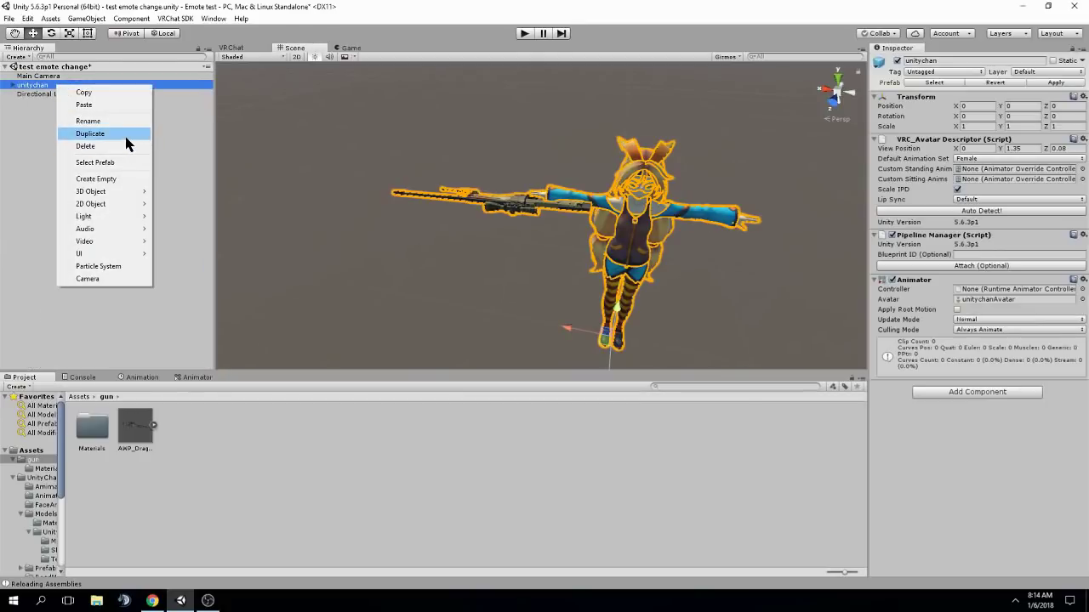
left_click(128, 137)
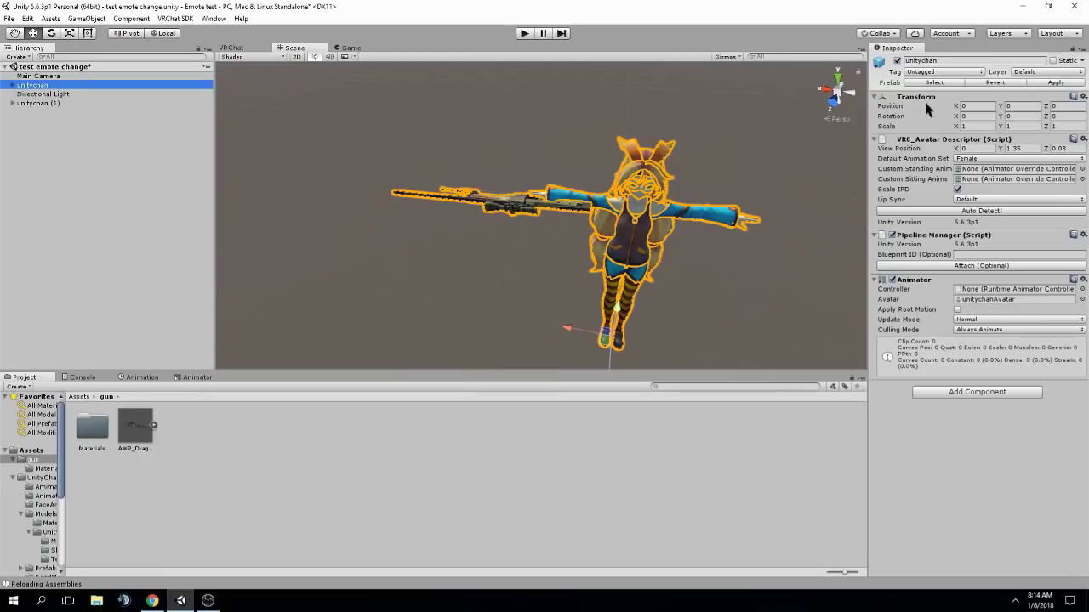
Deactivate the original unitychan object and leave the duplicate unitychan (1) active in the scene.
left_click(897, 61)
left_click_drag(686, 78, 742, 57, "alt")
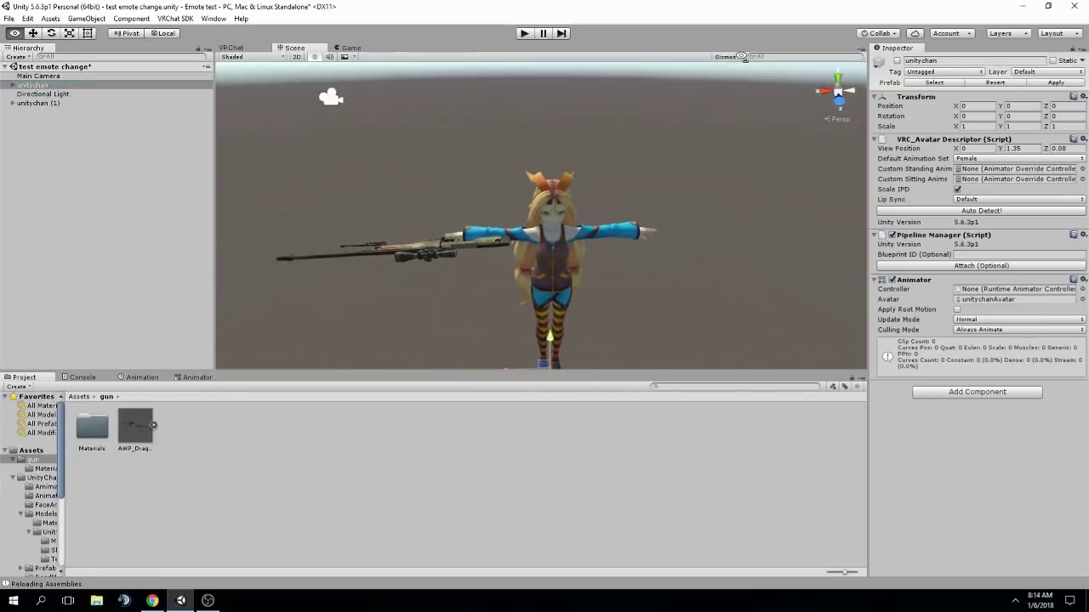
key("w")
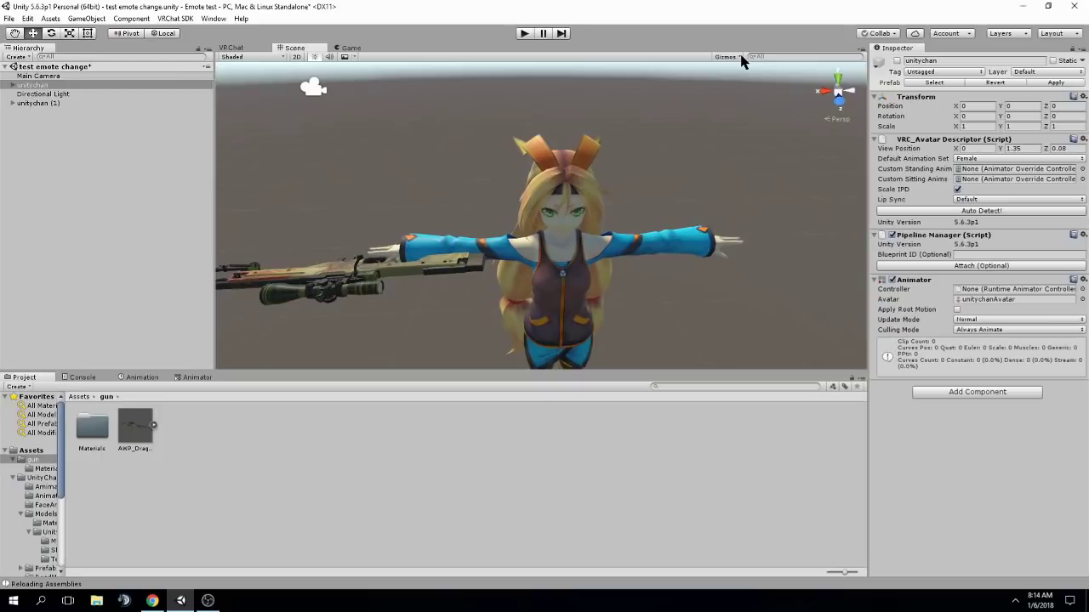
scroll(728, 104, "down", 5)
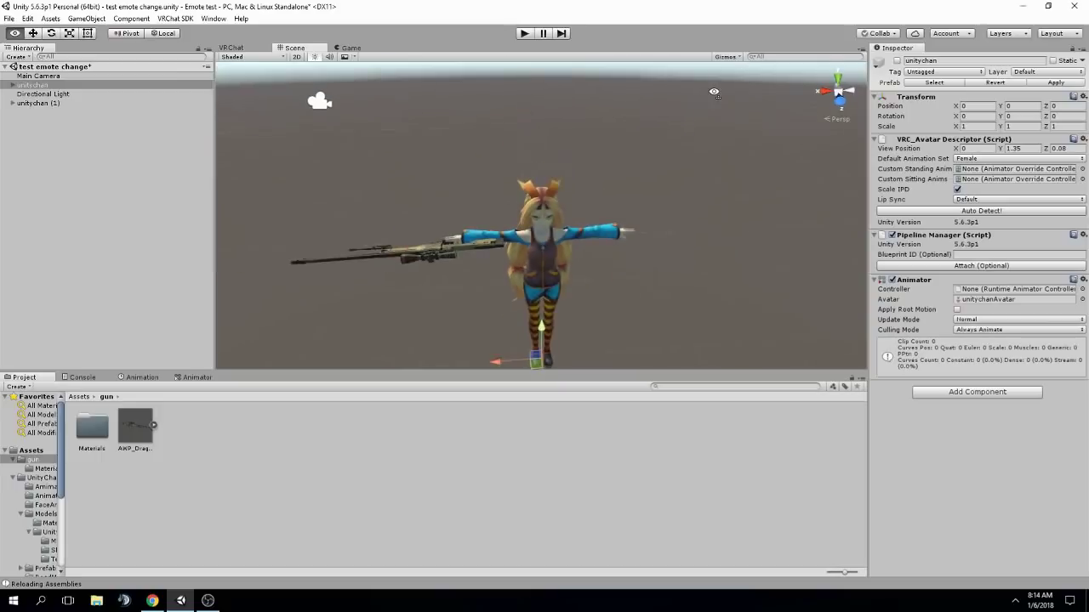
scroll(724, 112, "up", 6)
scroll(725, 111, "down", 5)
left_click_drag(725, 111, 732, 85, "alt")
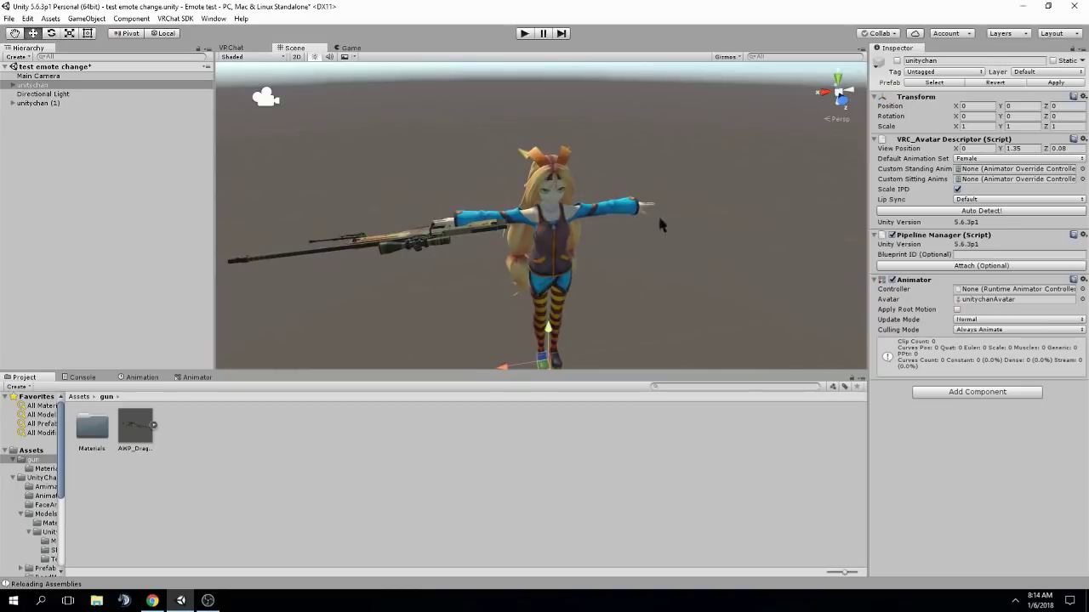
left_click(28, 86)
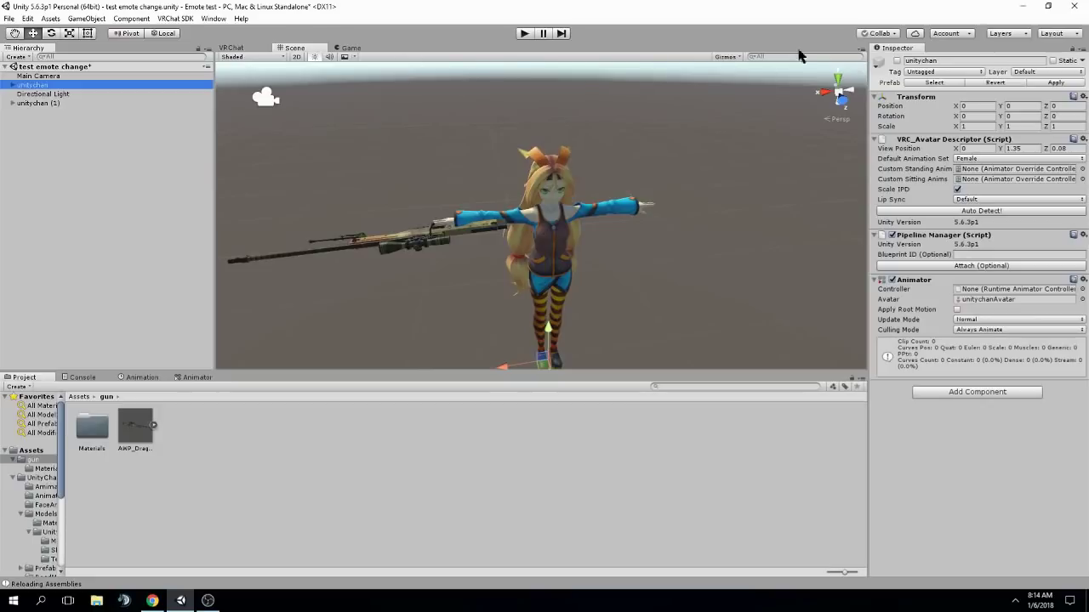
left_click(38, 103)
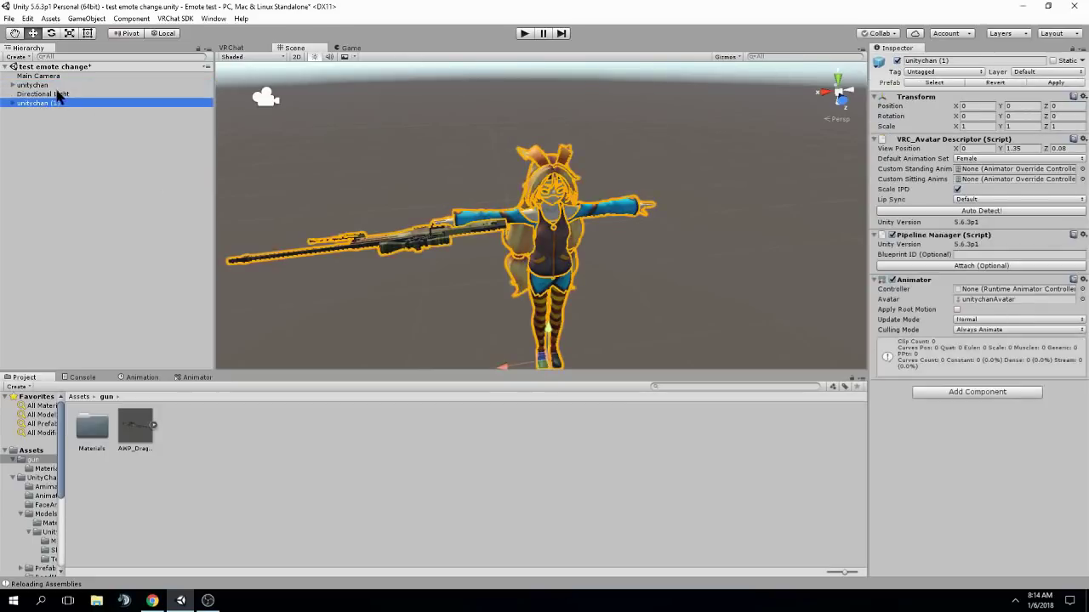
left_click(56, 86)
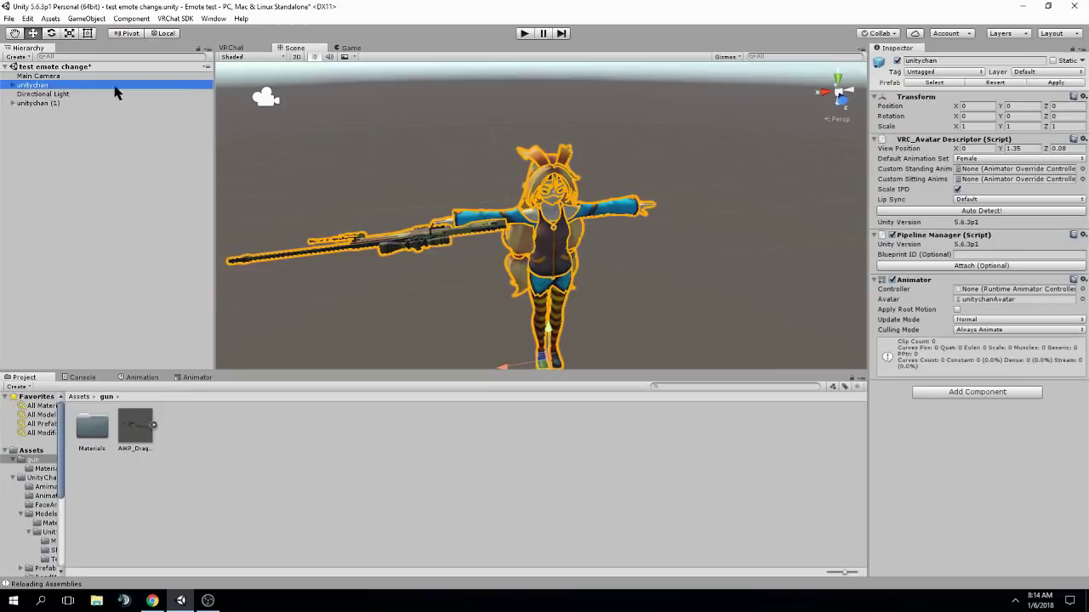
left_click(897, 62)
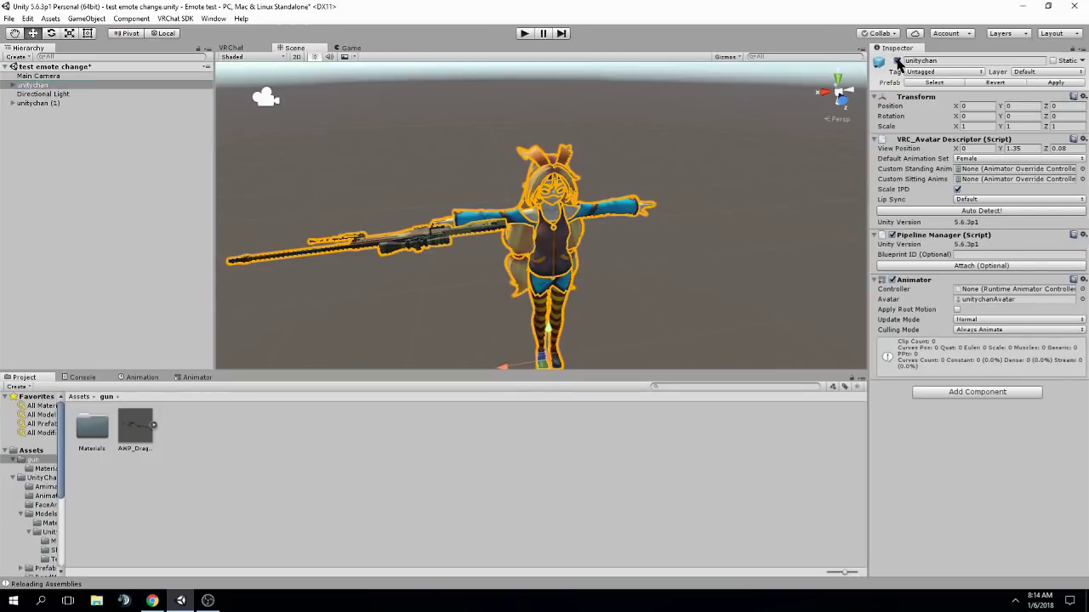
Examine the original unitychan and the duplicate unitychan (1) in the scene, checking which one is active.
left_click(32, 85)
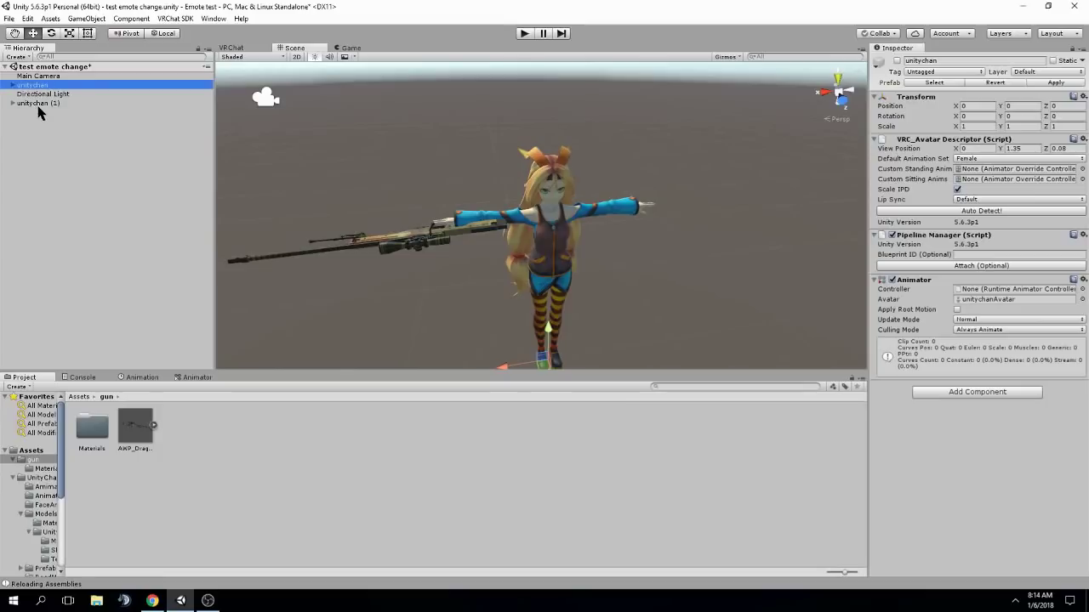
left_click(39, 103)
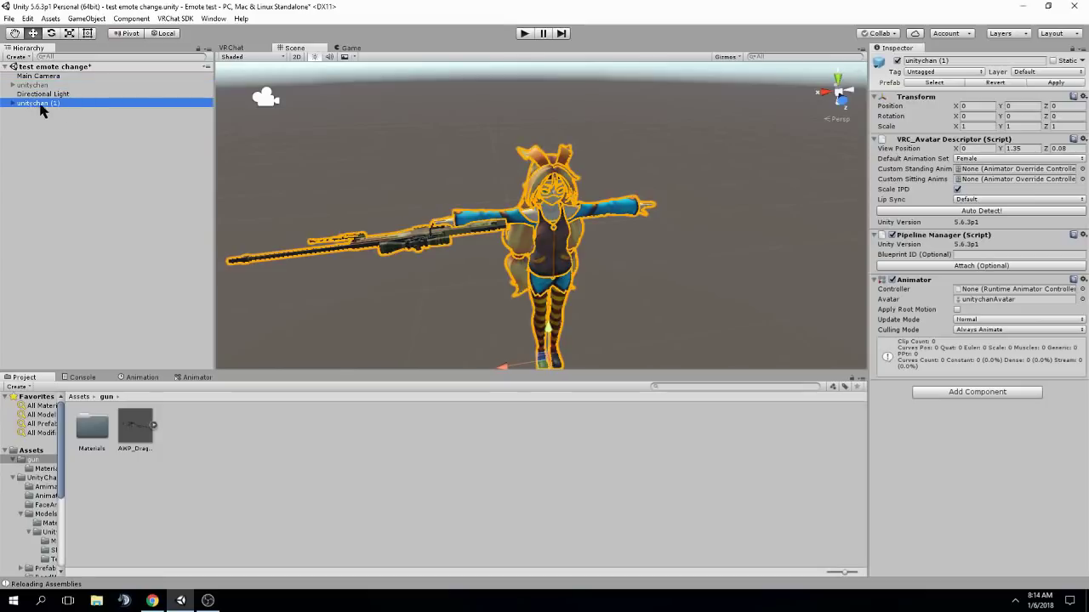
right_click_drag(694, 139, 689, 158)
scroll(689, 158, "down", 3)
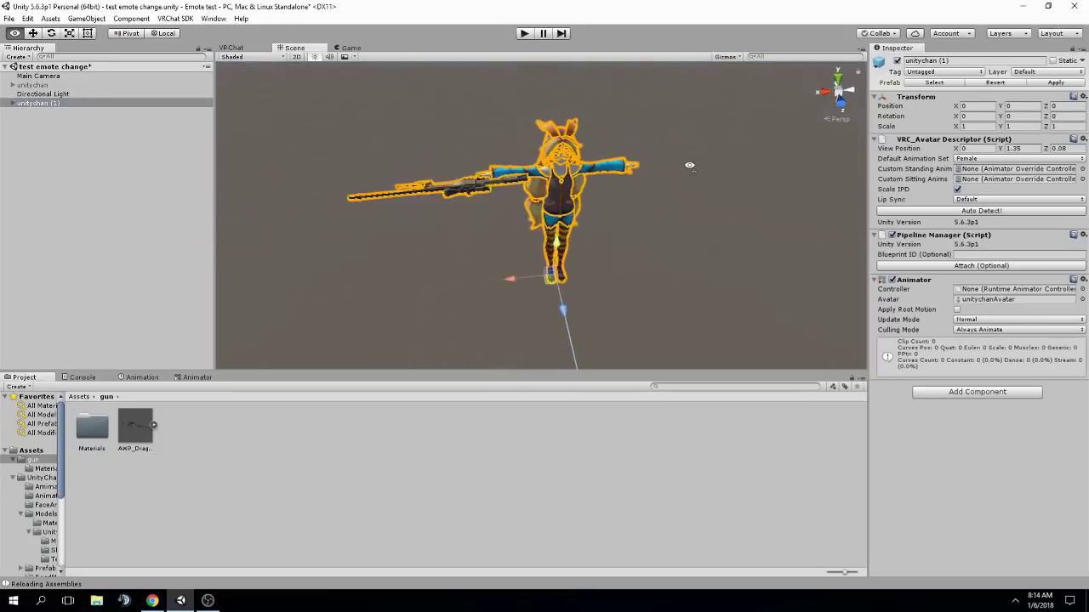
scroll(689, 159, "up", 3)
left_click(35, 85)
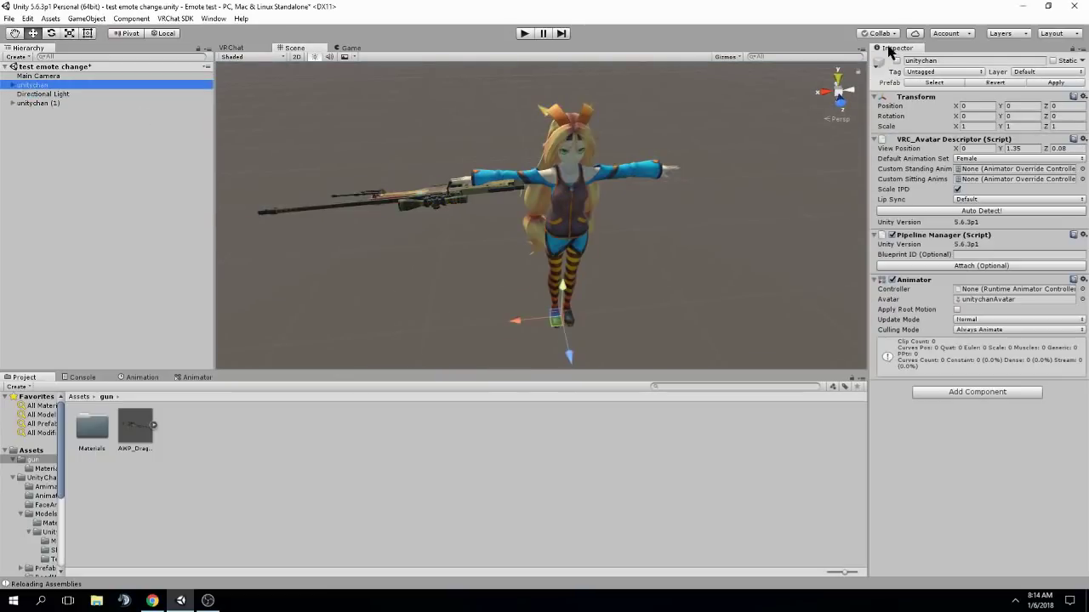
left_click(36, 104)
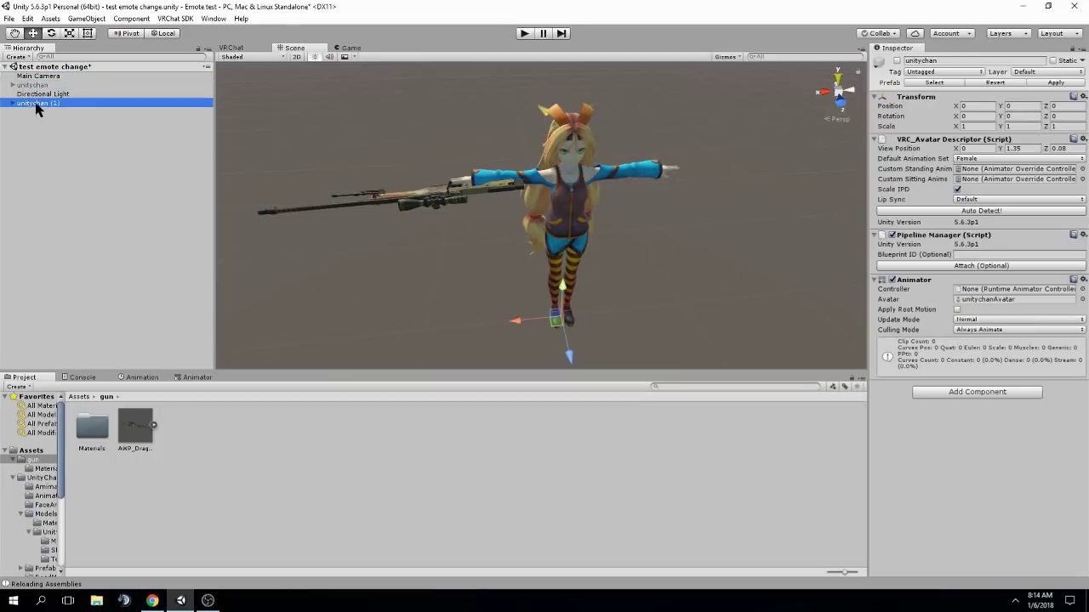
left_click(428, 92)
right_click_drag(411, 136, 401, 124)
key("w")
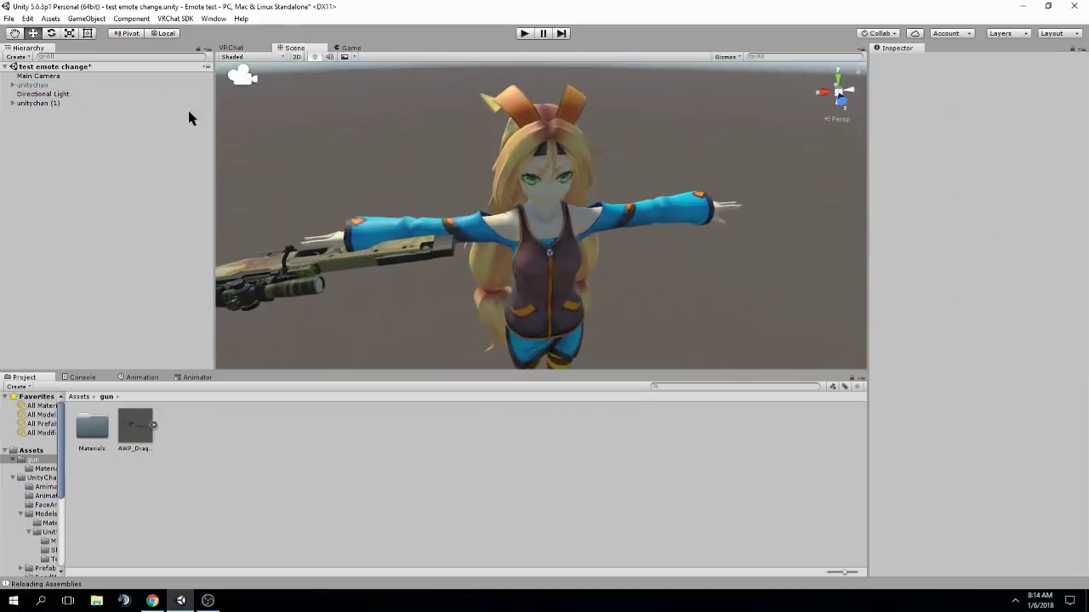
left_click(30, 103)
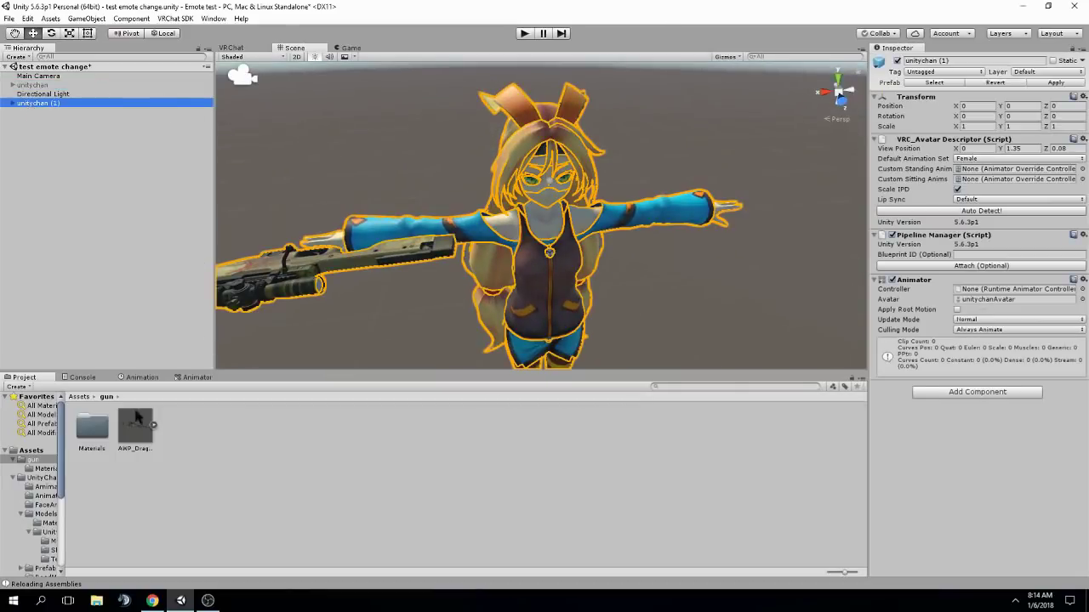
Create an Animator Controller named temp in the top-level Assets folder.
left_click(32, 450)
right_click(418, 465)
mouse_move(523, 269)
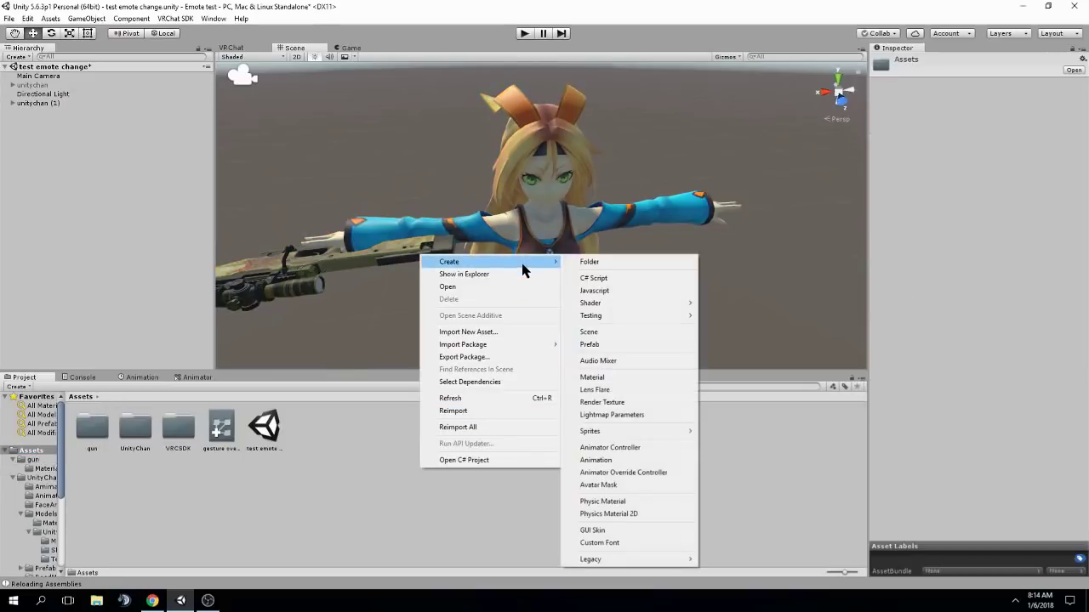
right_click(323, 474)
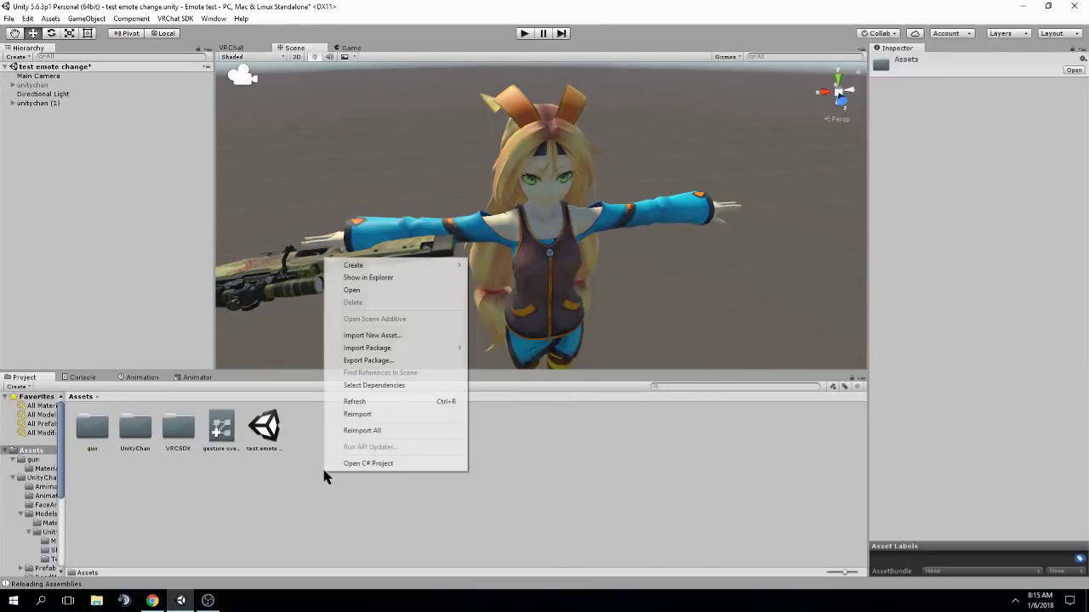
mouse_move(382, 267)
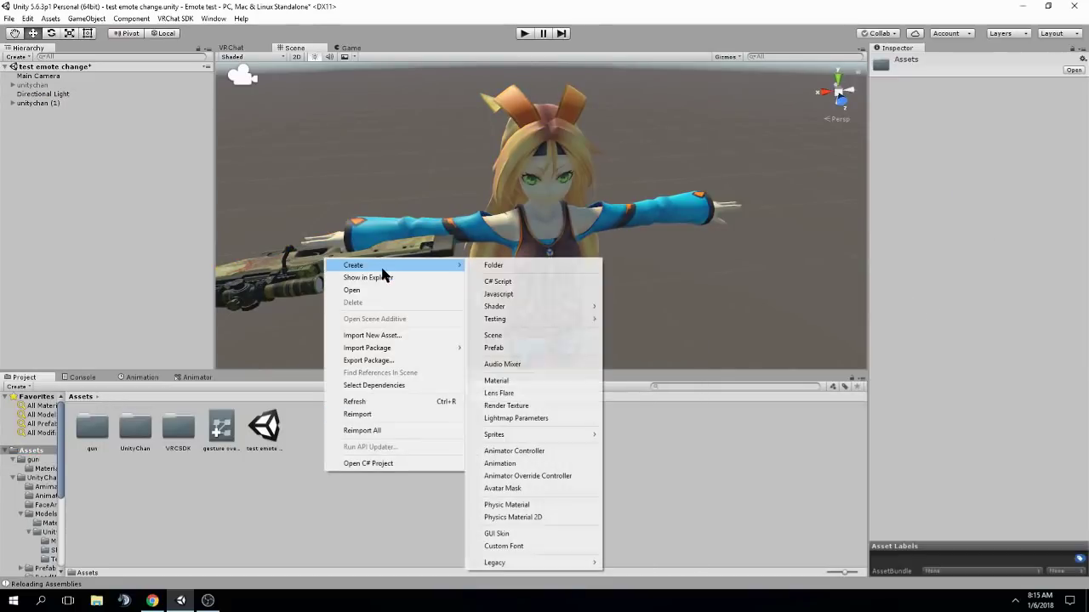
left_click(544, 451)
type("temp")
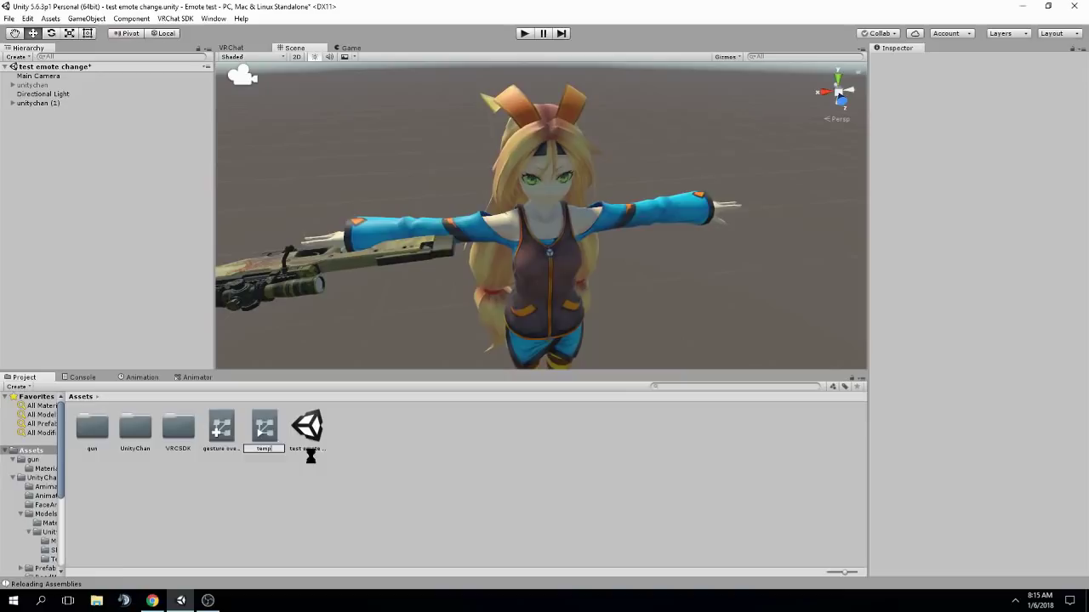
key("Return")
Assign the temp controller to the Animator of unitychan (1) and compare its settings with the original unitychan.
left_click(71, 102)
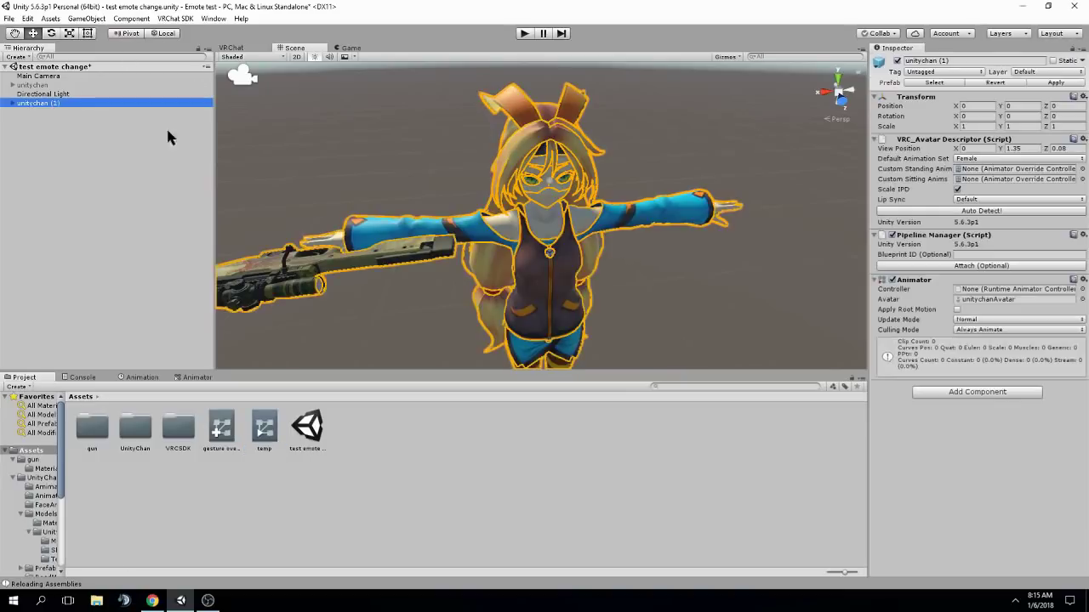
left_click_drag(265, 425, 1025, 293)
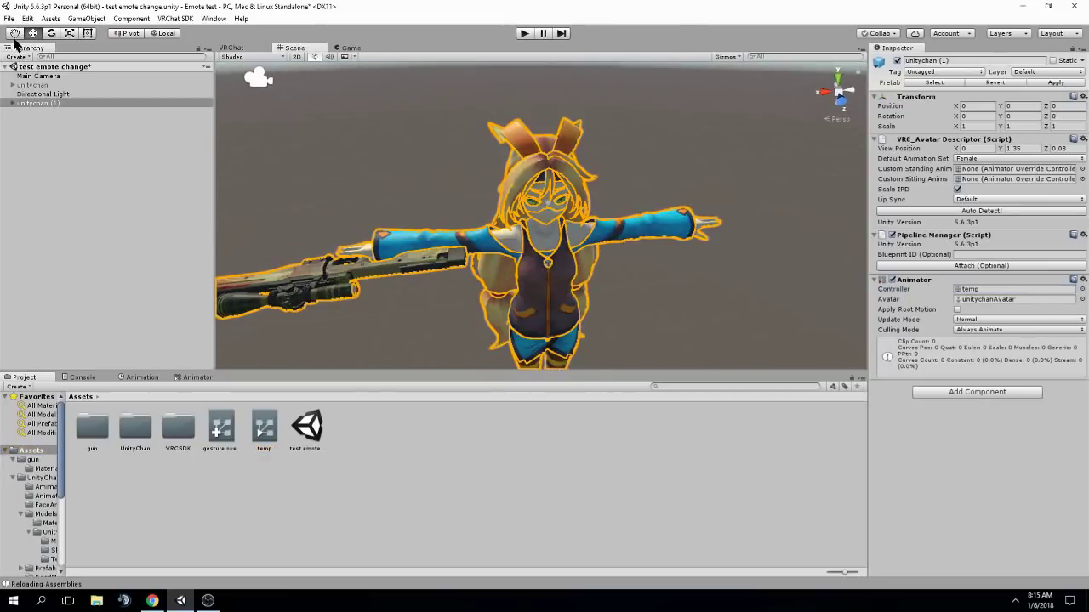
left_click(47, 86)
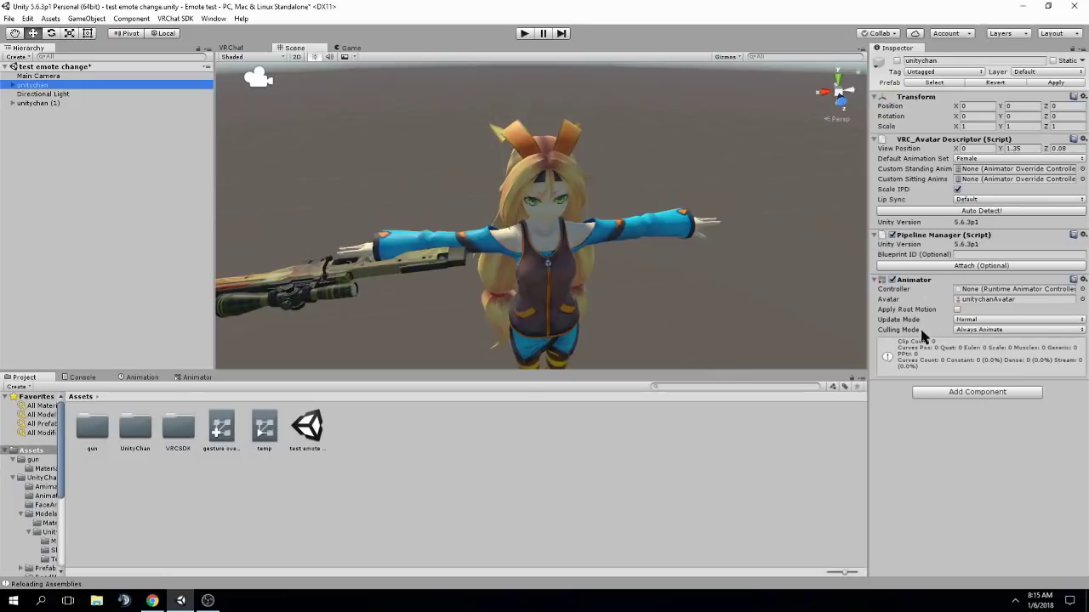
left_click(50, 103)
right_click_drag(374, 195, 332, 192)
Create an animation clip named spawn gun for unitychan (1) in the Assets folder.
left_click(143, 378)
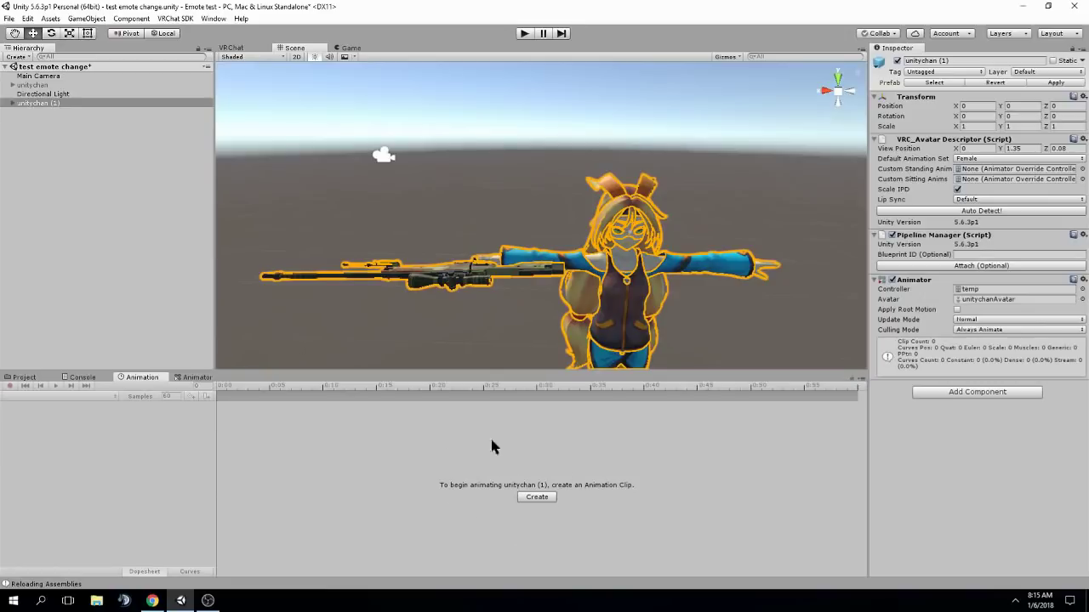
right_click_drag(477, 277, 515, 385)
key("w")
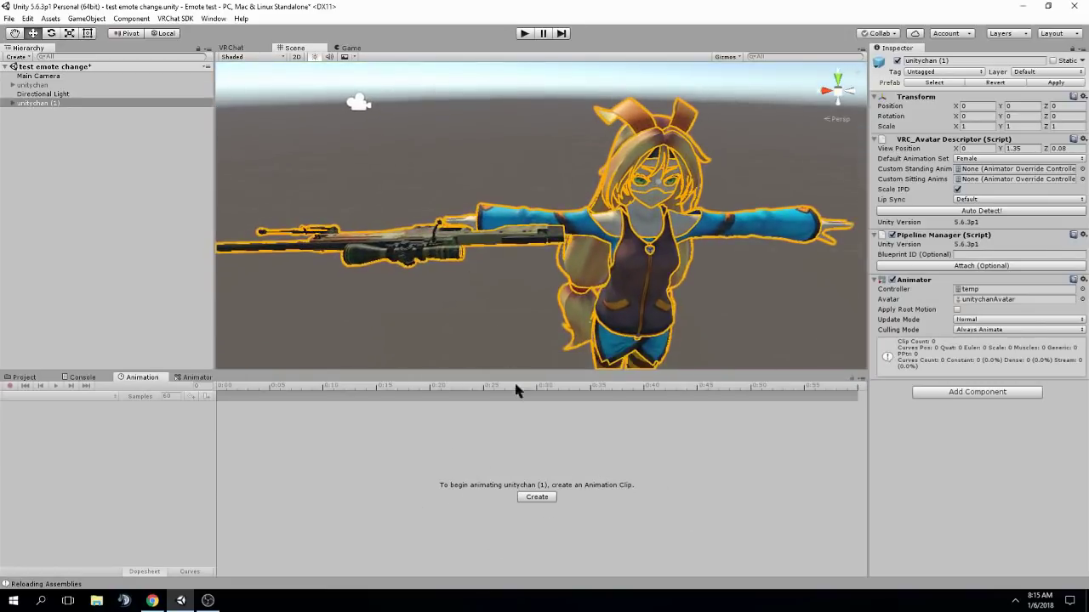
left_click(26, 378)
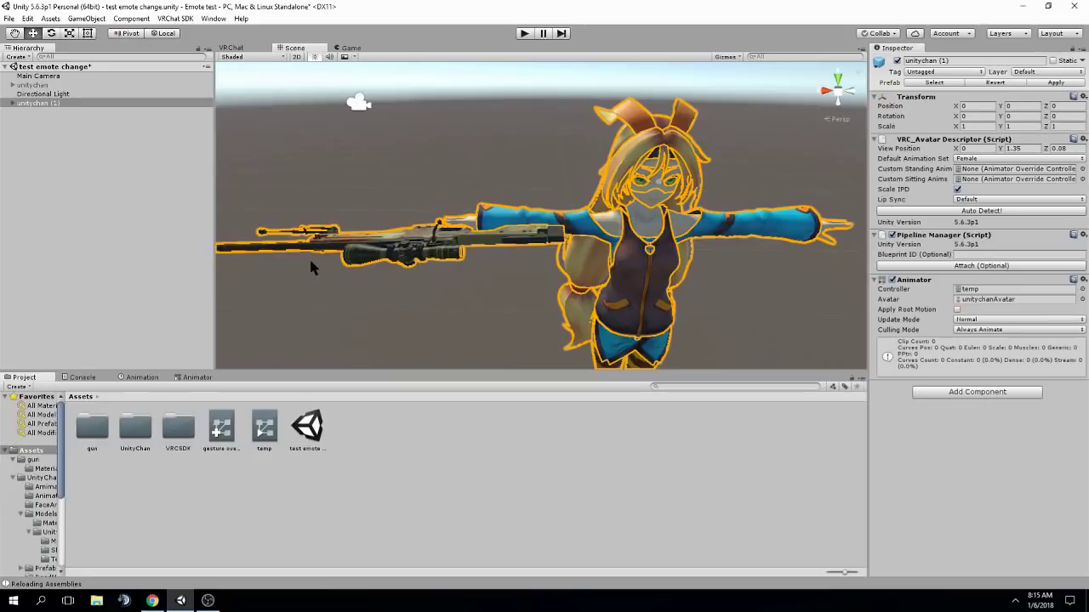
left_click(139, 378)
left_click(536, 497)
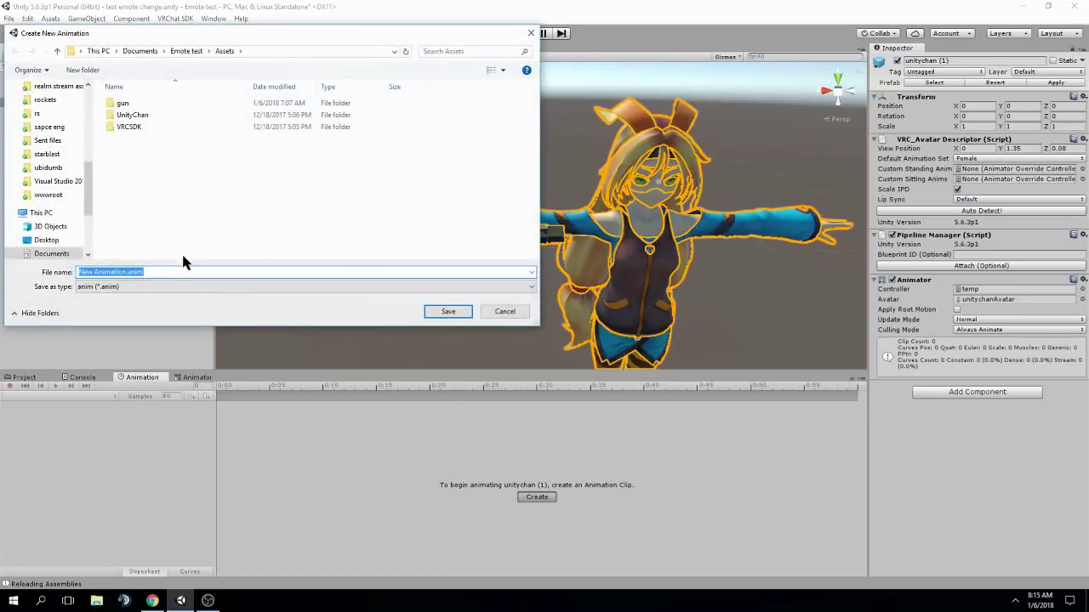
type("spawn gun")
key("Return")
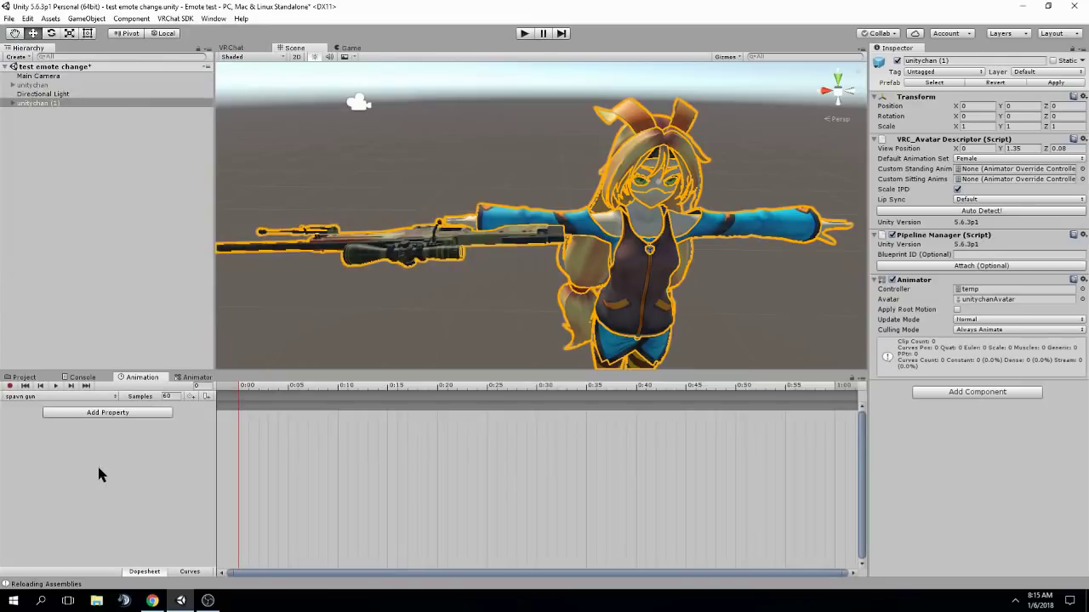
Examine the Animator properties that can be added to the spawn gun clip, especially the left-hand finger entries.
left_click(138, 413)
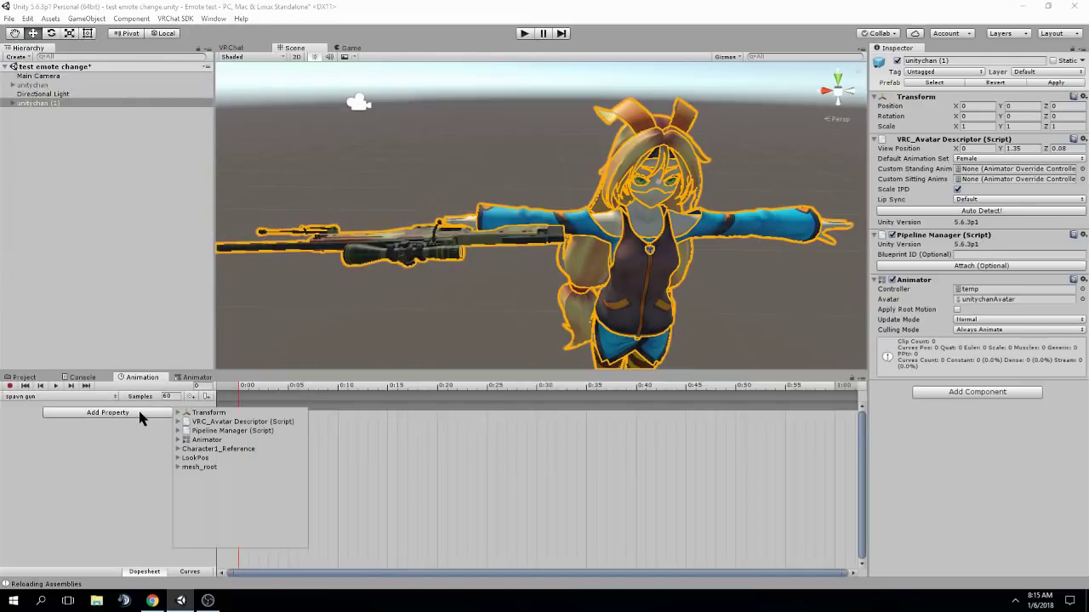
left_click(178, 440)
scroll(228, 461, "down", 10)
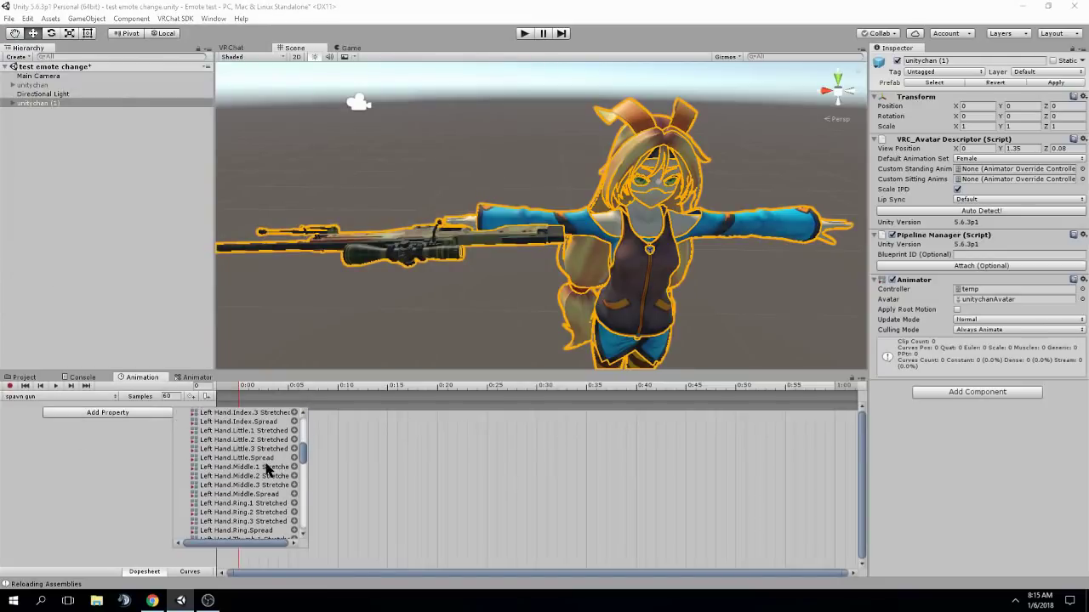
scroll(284, 465, "down", 5)
scroll(281, 477, "up", 5)
scroll(303, 445, "up", 3)
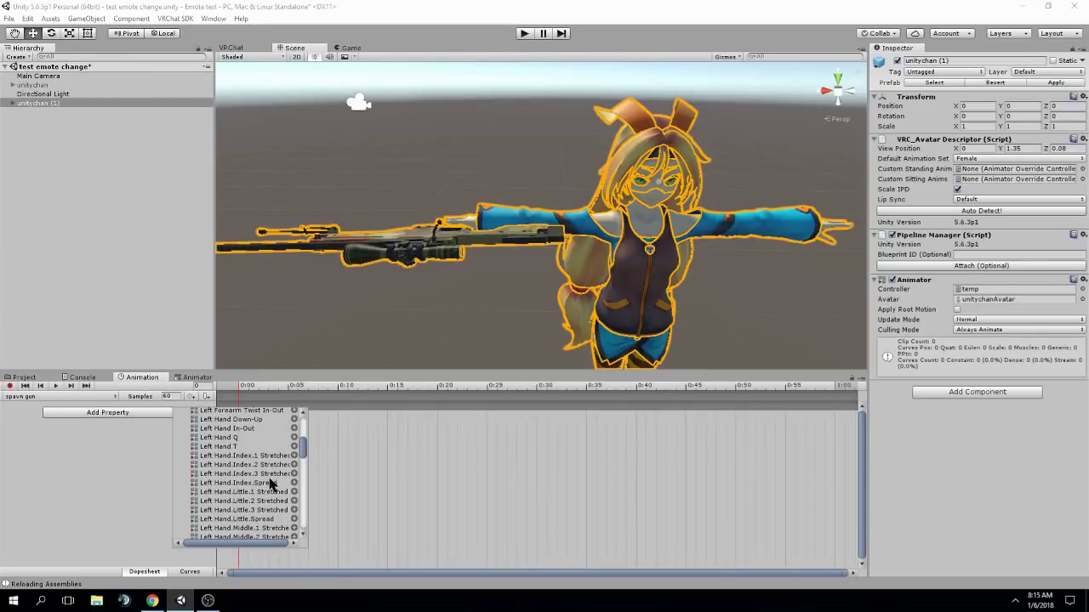
scroll(294, 502, "down", 6)
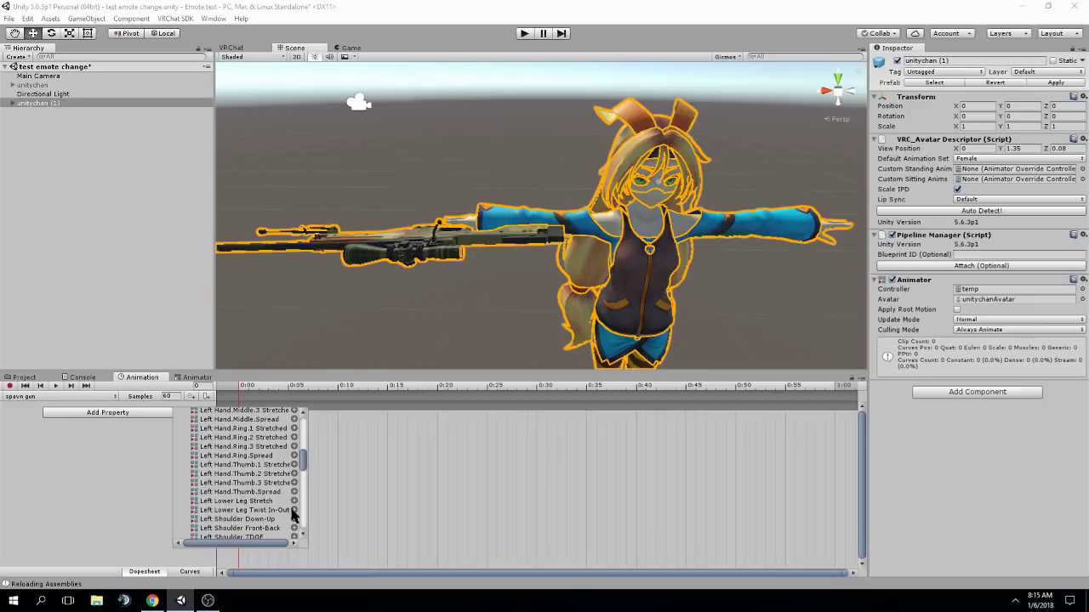
scroll(298, 471, "up", 3)
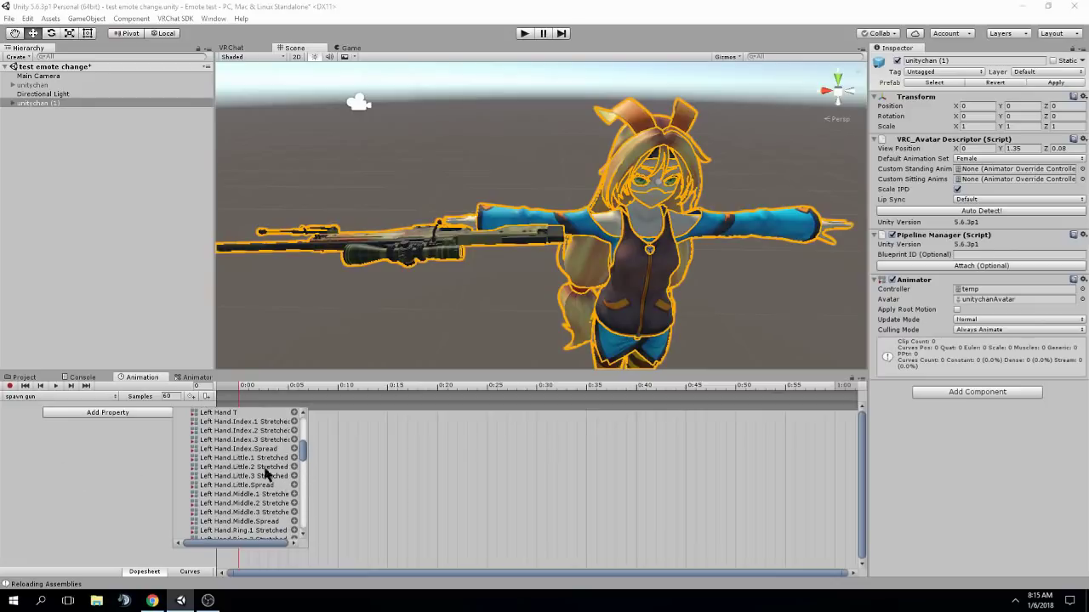
left_click(65, 465)
Replace the Animator controller of unitychan (1) with the gesture override and display its animation clips.
left_click(24, 377)
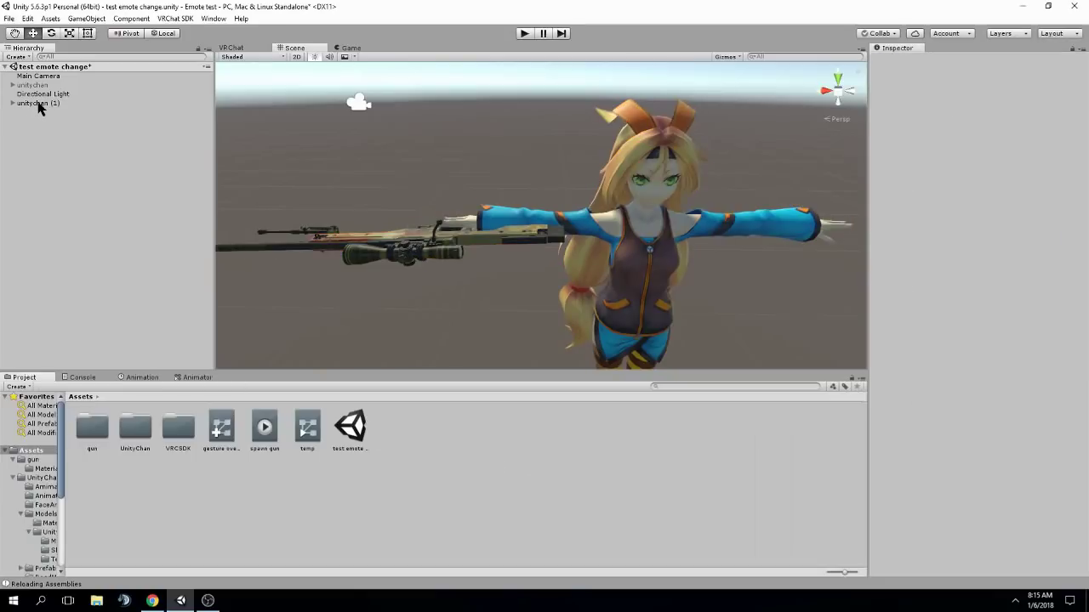
left_click(40, 103)
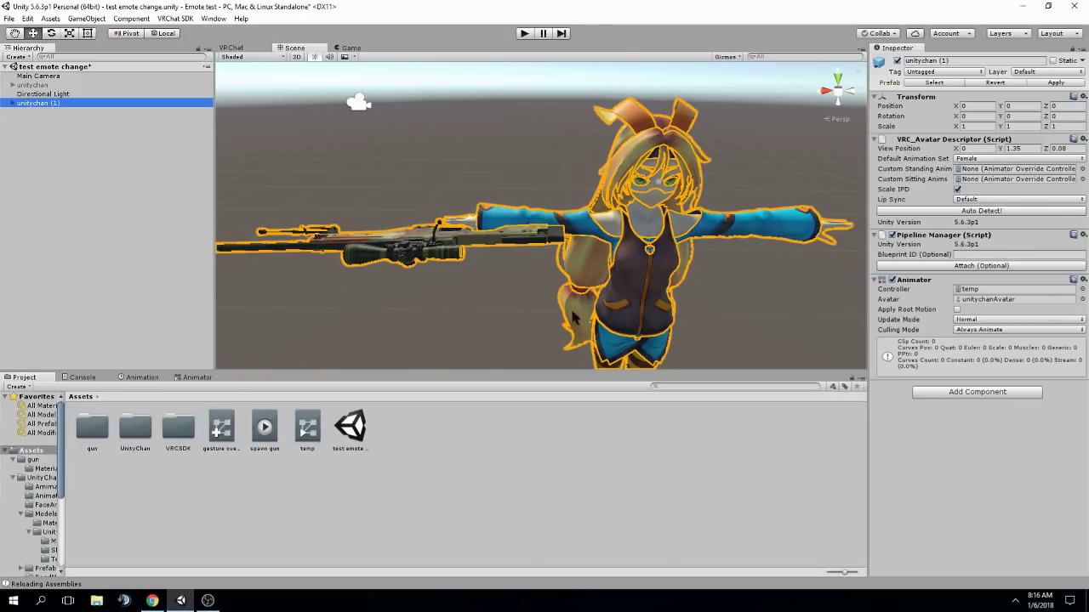
left_click_drag(222, 432, 980, 292)
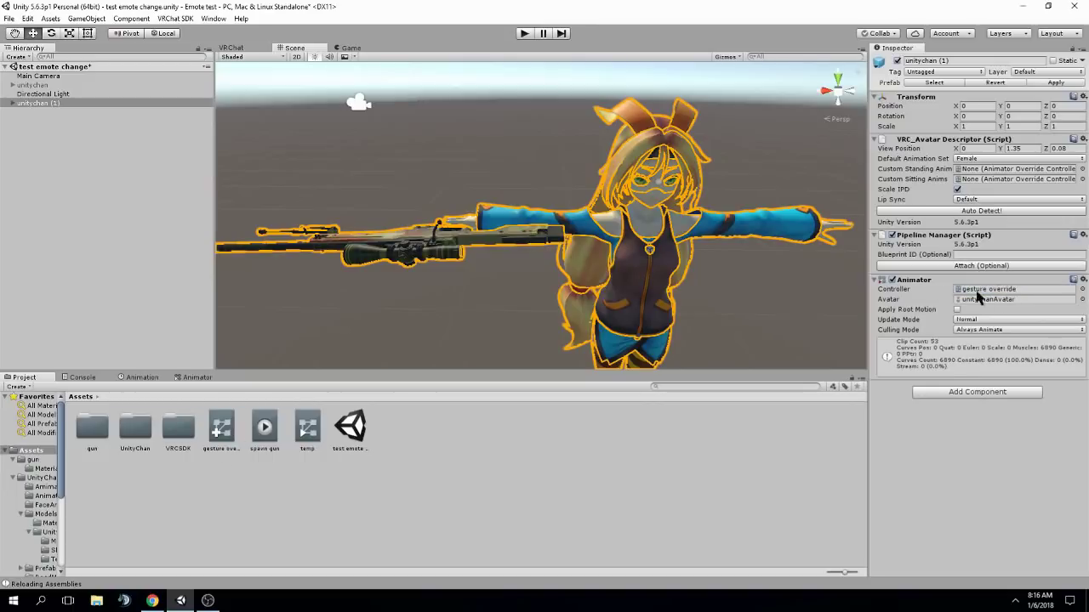
left_click(141, 377)
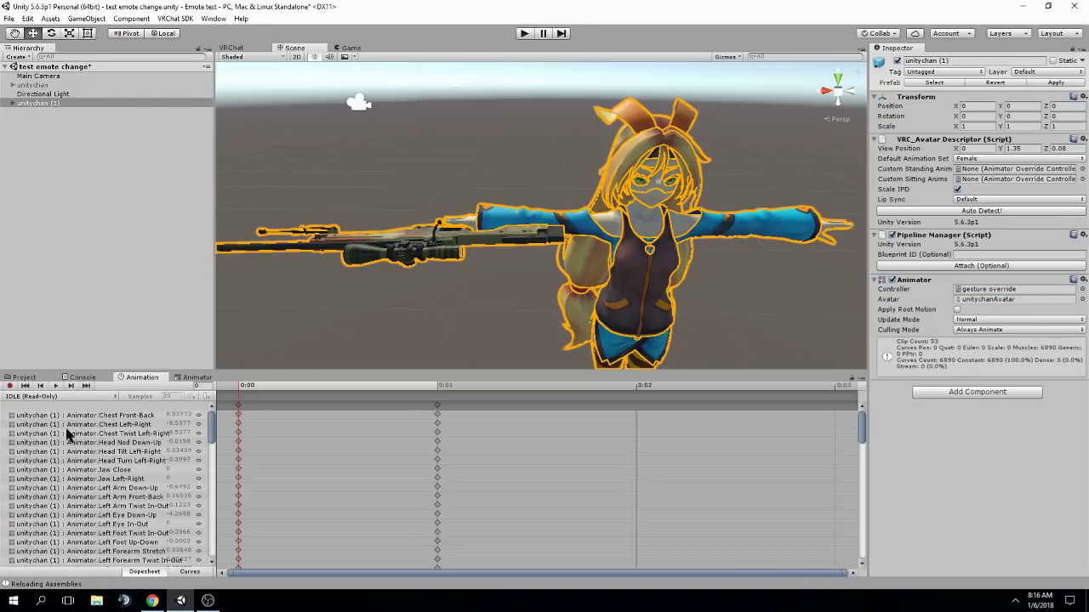
Look through the override's clips and preview IDLE and STRAFELT45 on the avatar.
left_click(48, 397)
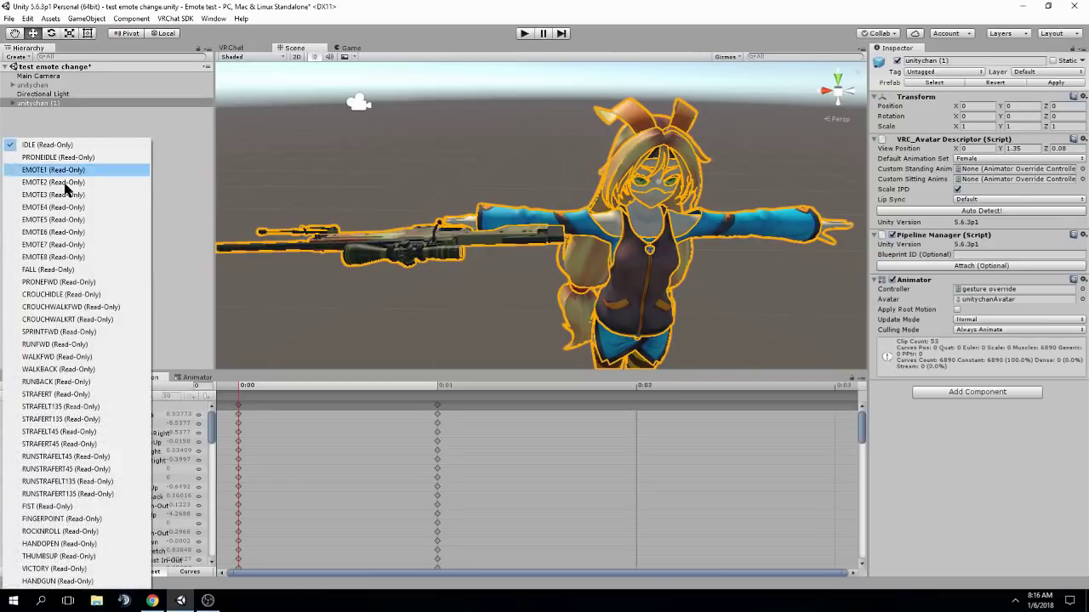
left_click(190, 313)
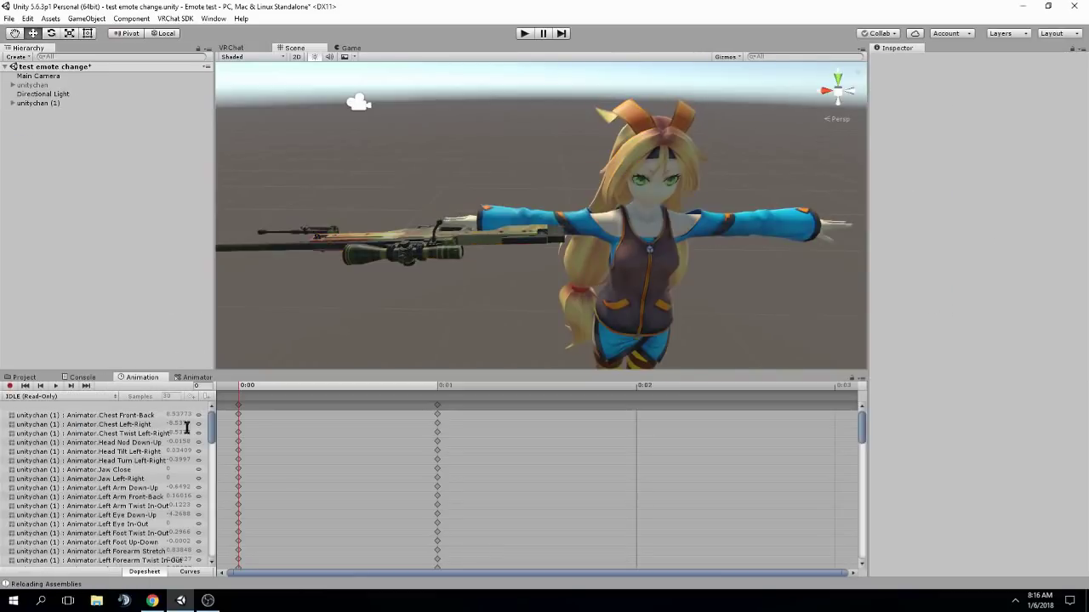
left_click(53, 387)
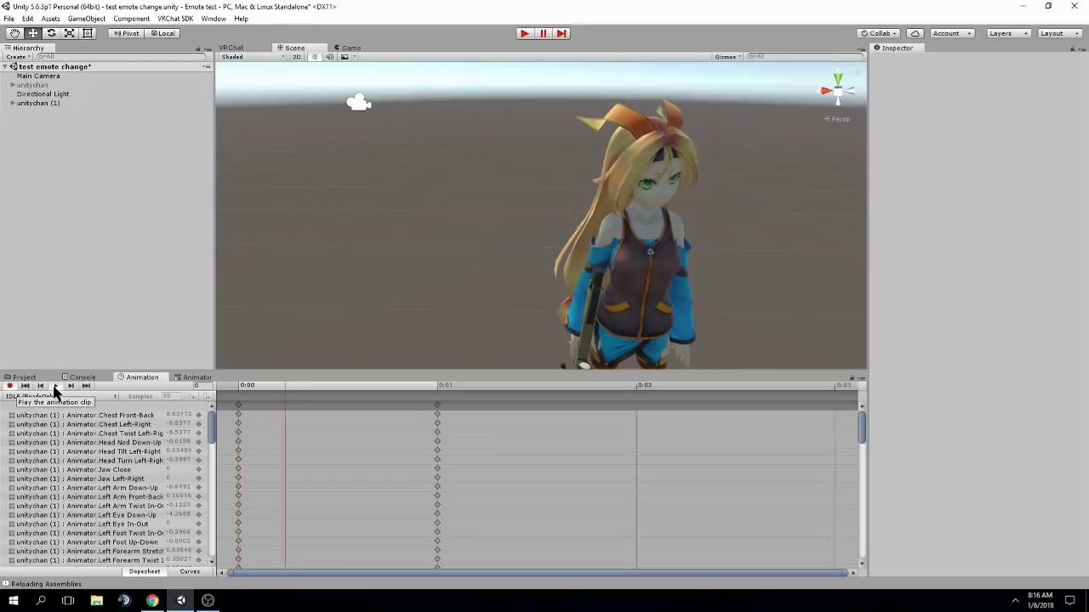
left_click(54, 396)
left_click(56, 431)
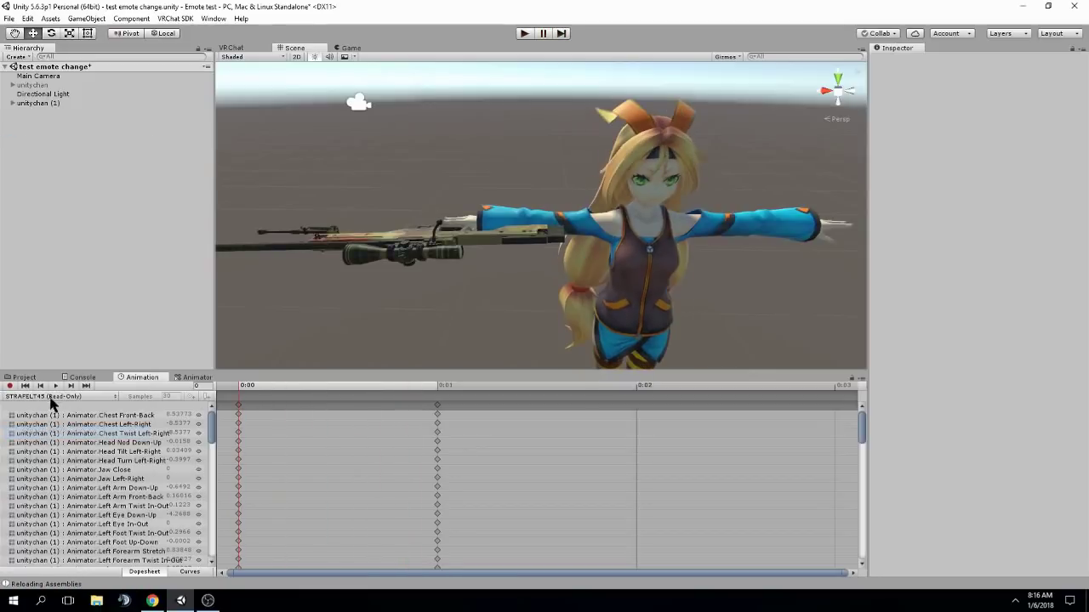
left_click(58, 387)
right_click_drag(554, 323, 829, 308)
Switch to the FINGERPOINT clip, preview it around the avatar's right hand, and stop playback.
left_click(39, 394)
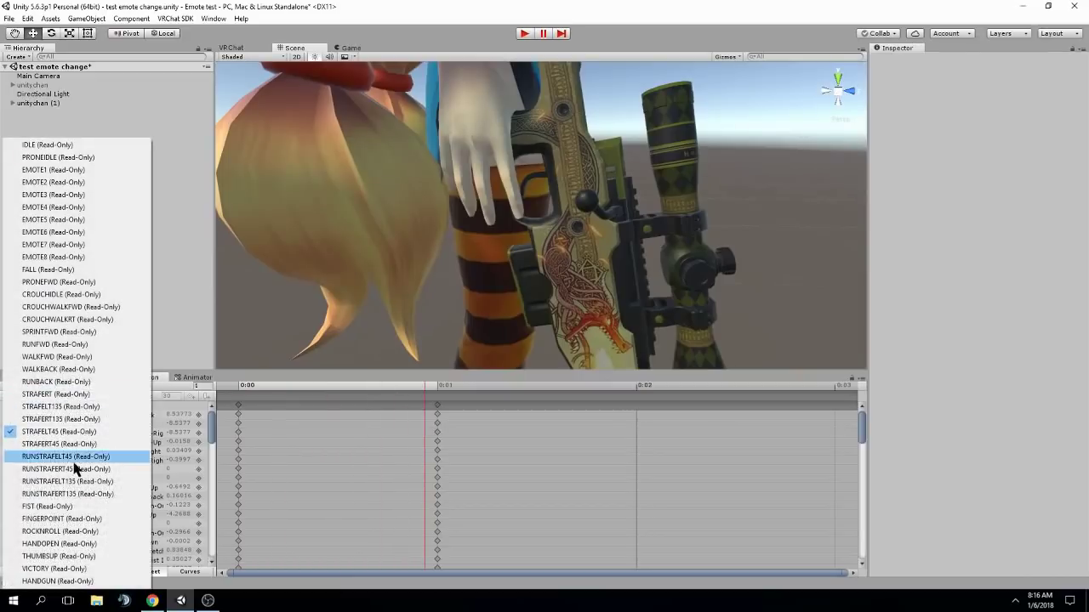
left_click(60, 518)
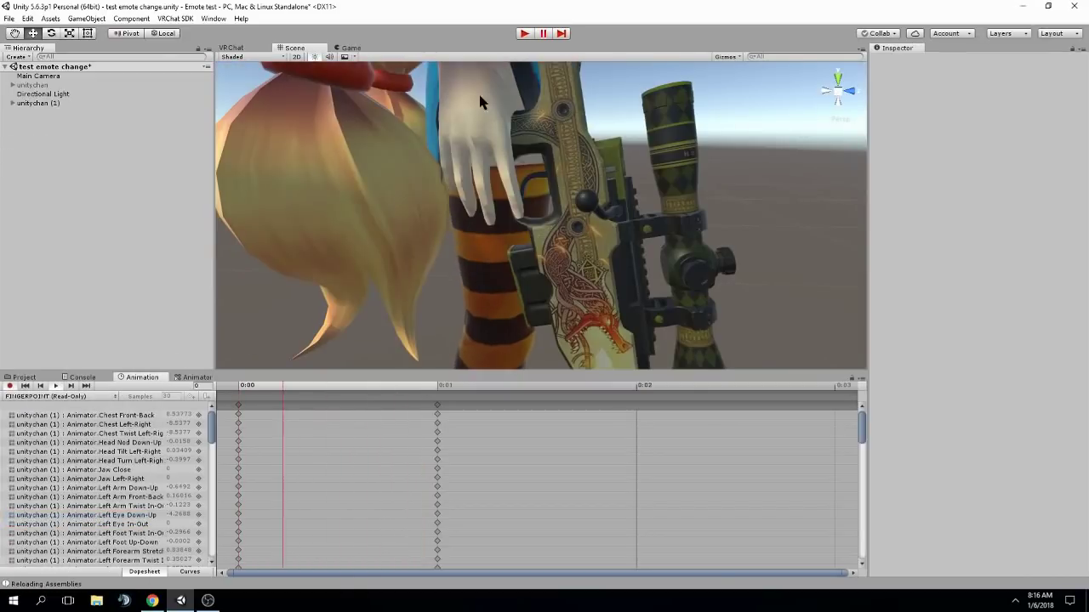
scroll(531, 166, "down", 4)
right_click_drag(532, 166, 502, 199)
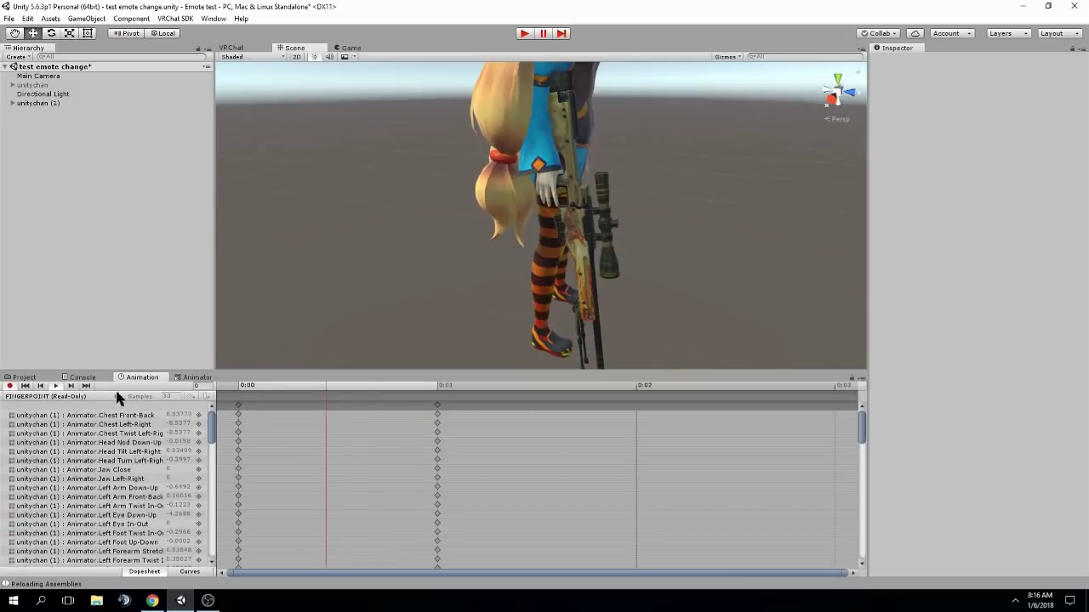
left_click(57, 387)
Examine the FINGERPOINT clip's right-hand finger properties, selecting them from Index.1 through the last Thumb entry.
scroll(210, 451, "down", 8)
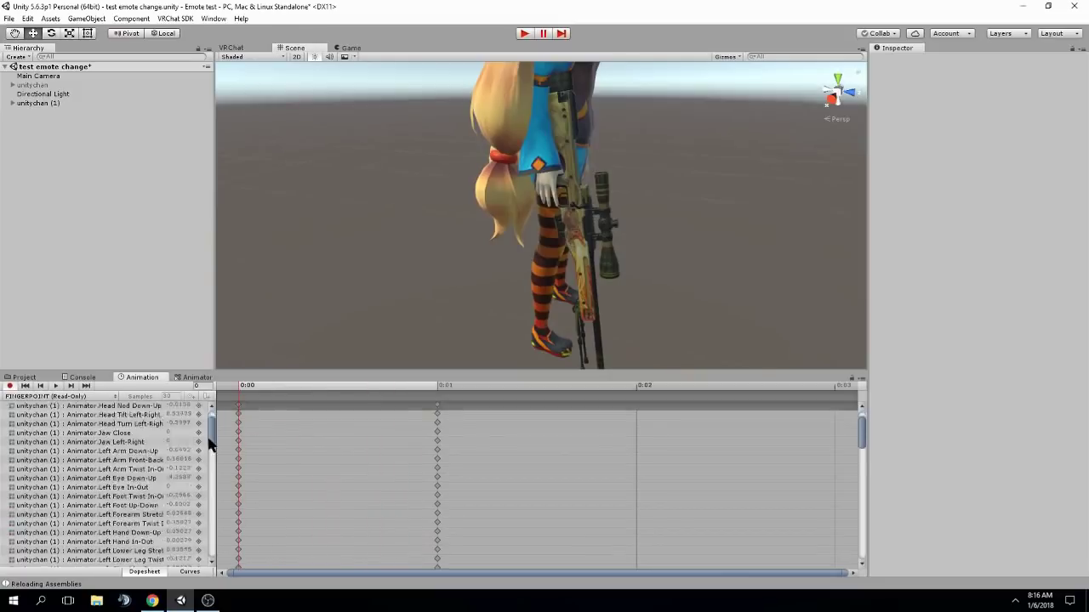
left_click_drag(212, 466, 213, 508)
left_click(136, 500)
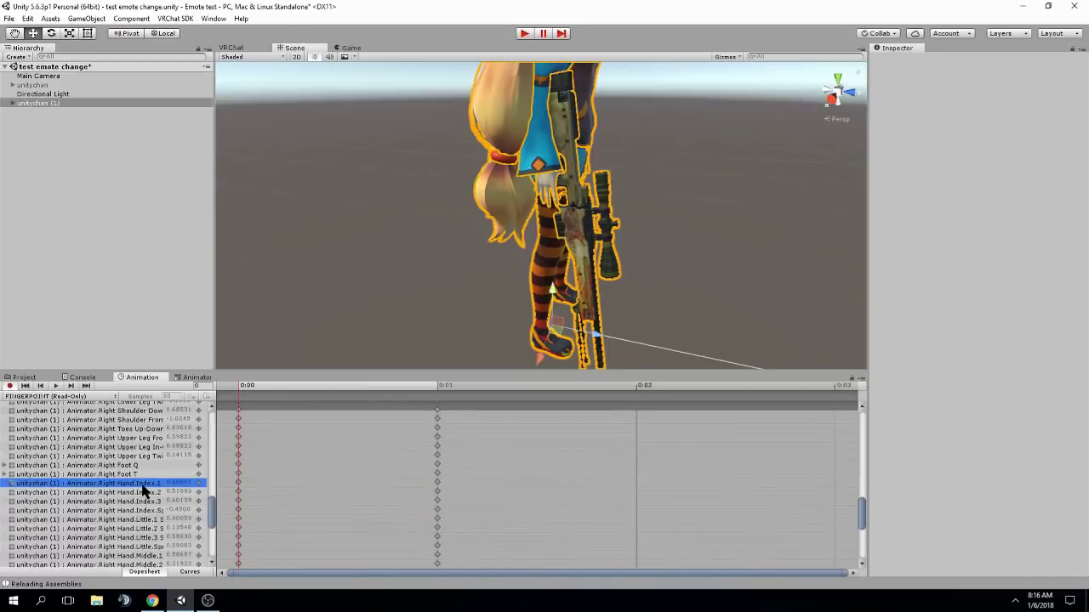
scroll(157, 498, "down", 5)
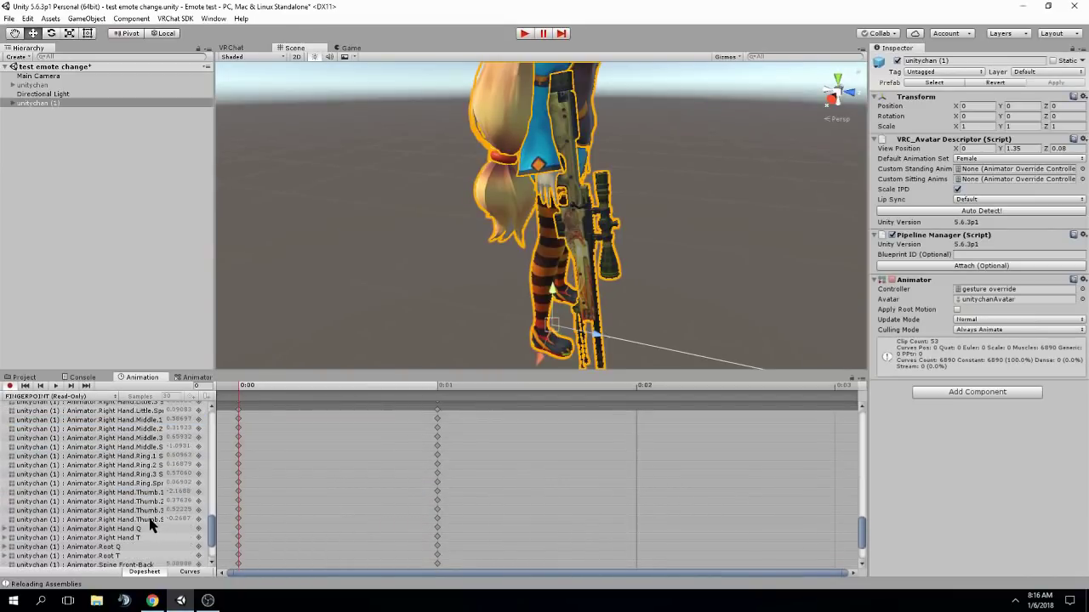
left_click(170, 520, "shift")
scroll(154, 501, "up", 3)
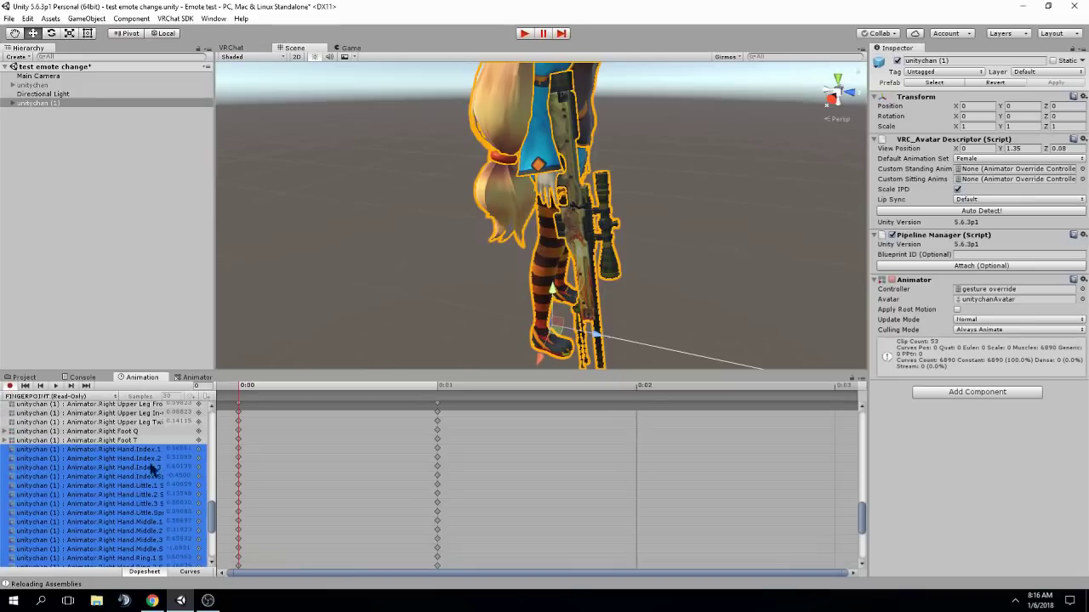
scroll(245, 502, "down", 2)
scroll(160, 468, "up", 4)
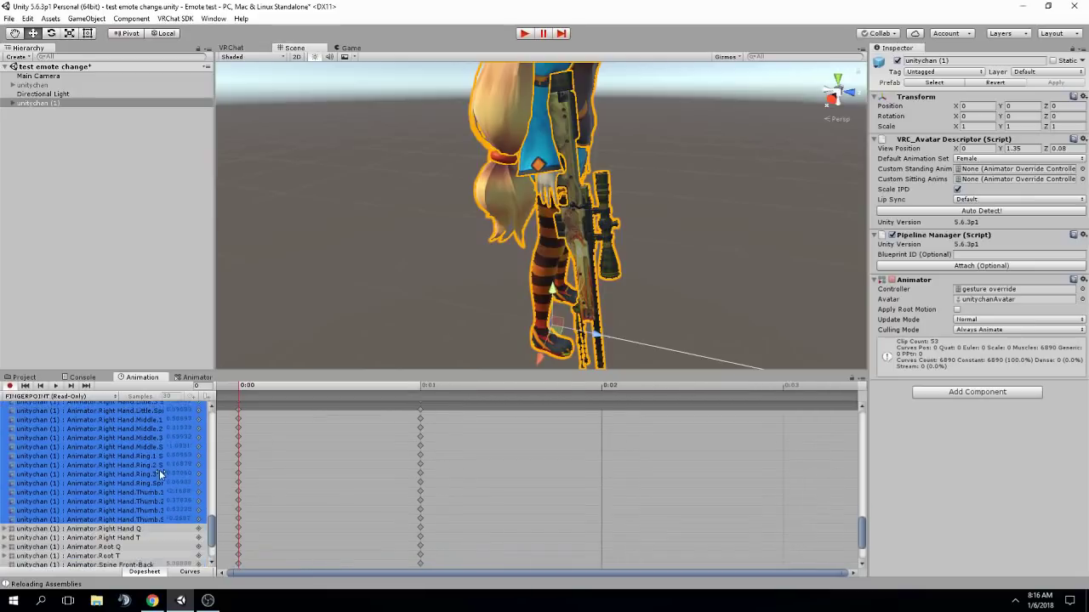
scroll(164, 502, "up", 18)
Examine the FINGERPOINT clip's full property list from Chest Front-Back downward, including Right Hand Q and Right Hand T.
left_click(82, 415)
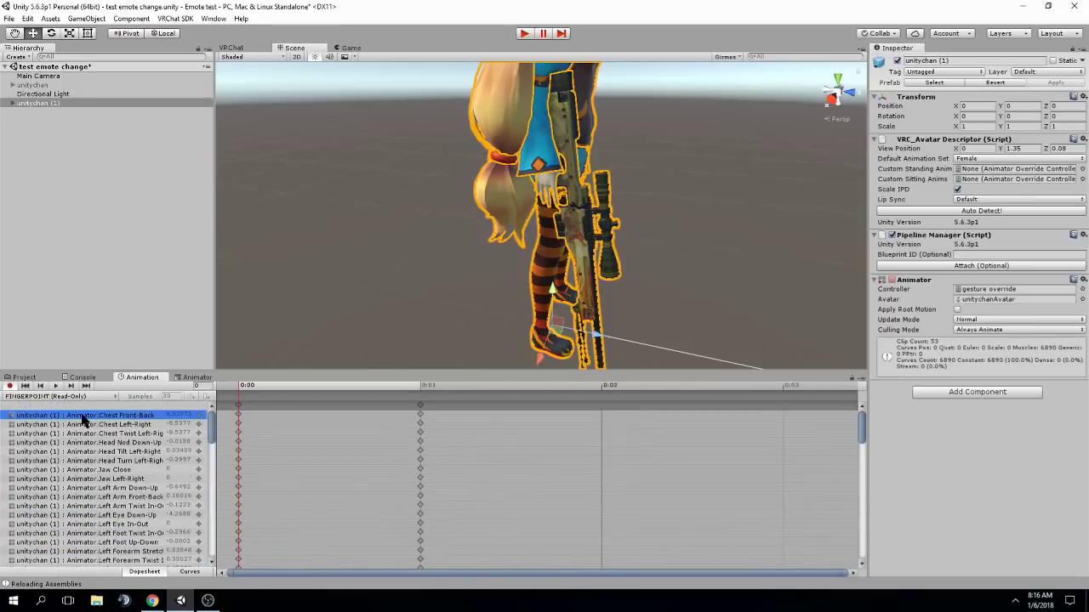
scroll(145, 446, "down", 10)
scroll(153, 446, "down", 10)
scroll(145, 465, "down", 1)
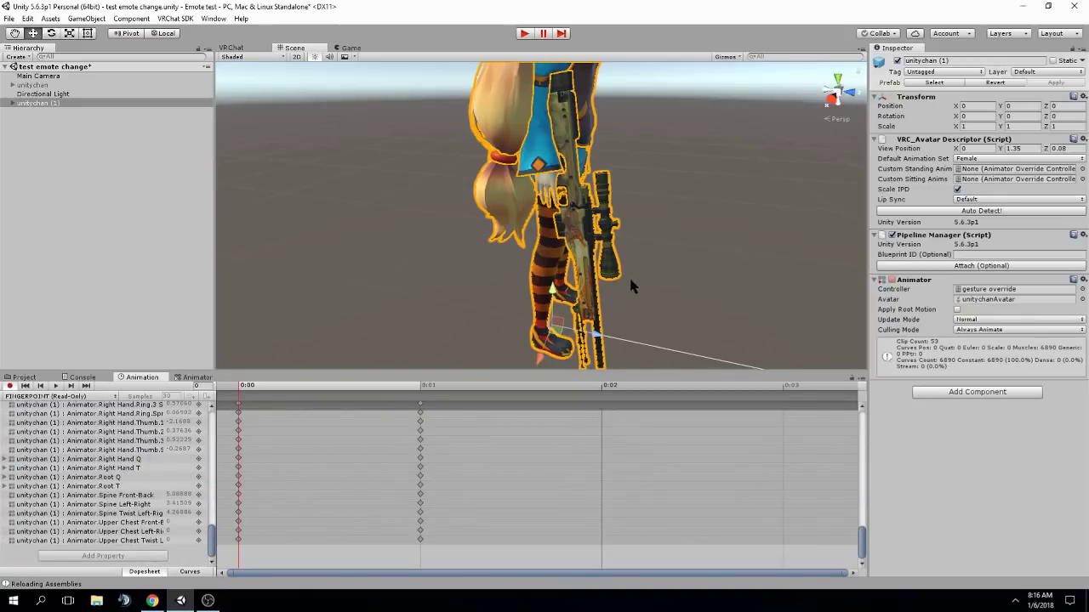
scroll(132, 487, "up", 3)
left_click(156, 519)
scroll(154, 523, "up", 4)
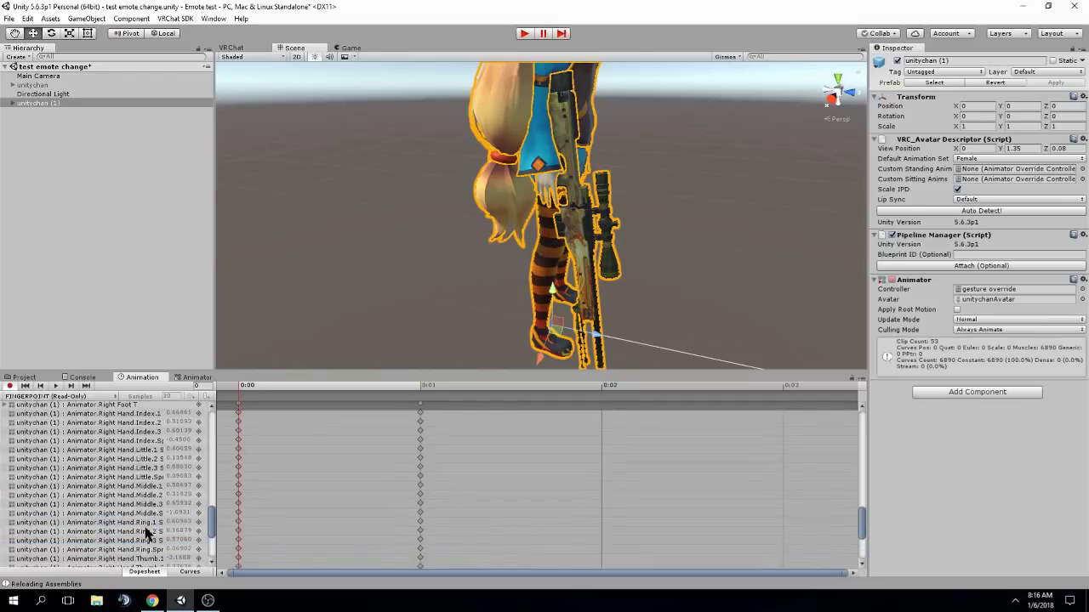
scroll(151, 485, "down", 5)
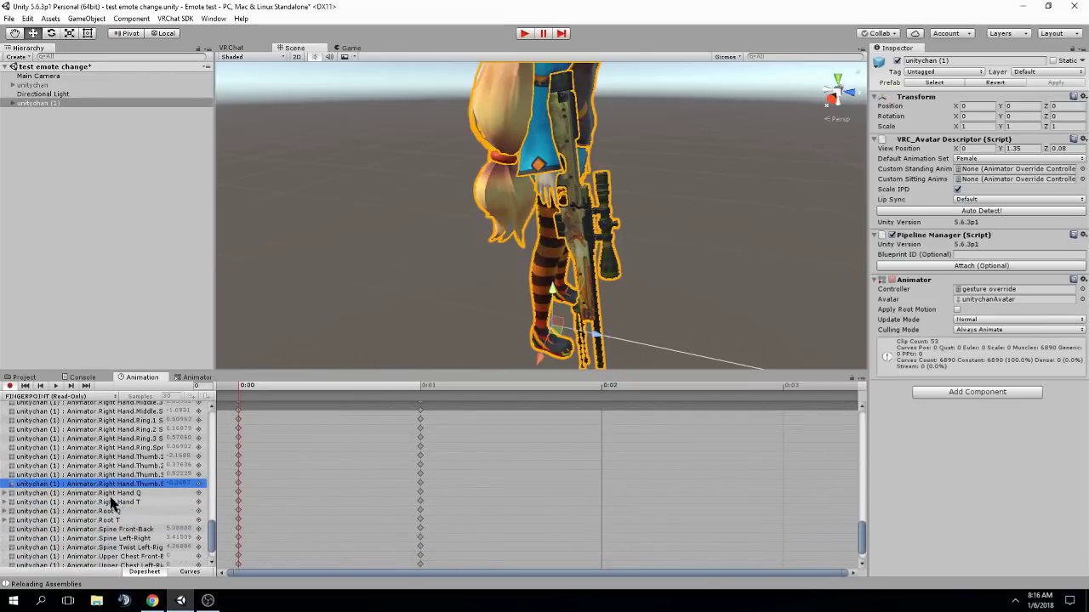
left_click(128, 494)
left_click(140, 502, "shift")
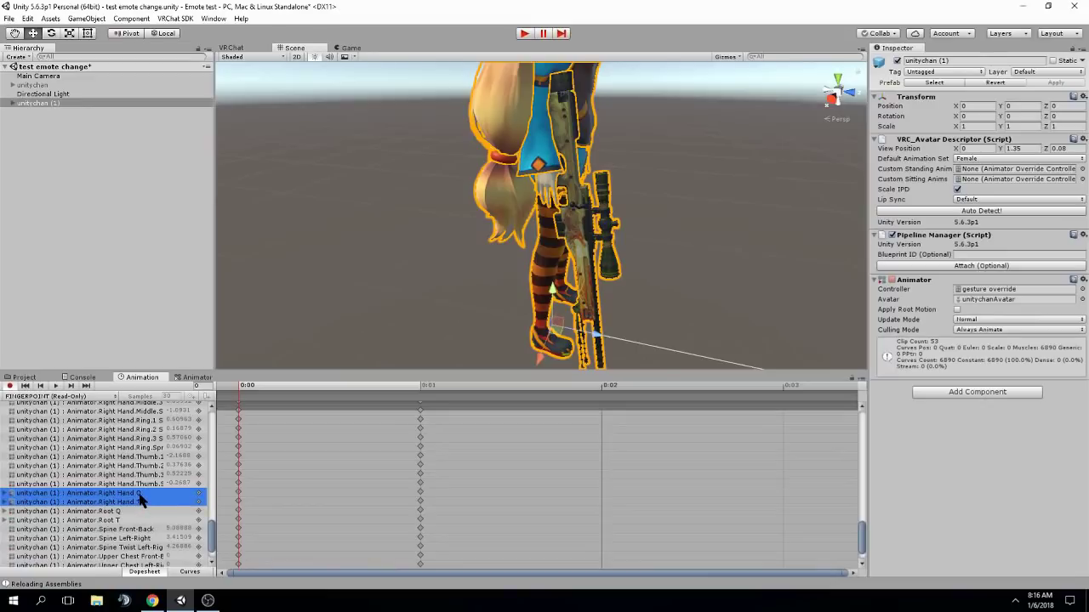
scroll(136, 498, "up", 7)
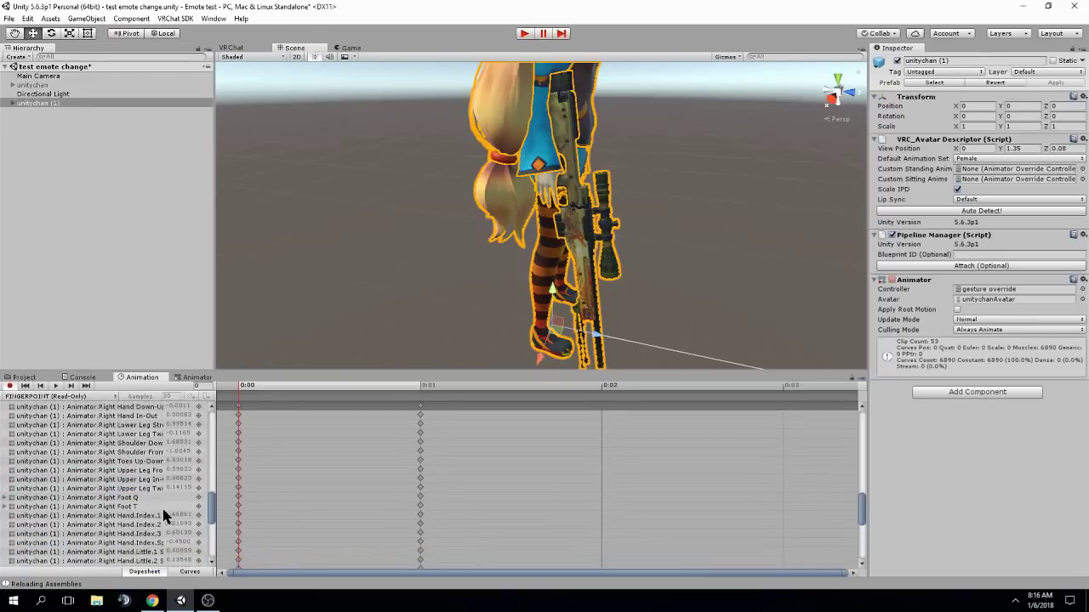
Select the first-frame keyframes of all the FINGERPOINT clip's right-hand finger properties, from Index.1 through Thumb.Spread, for copying.
scroll(162, 513, "down", 5)
left_click(157, 552)
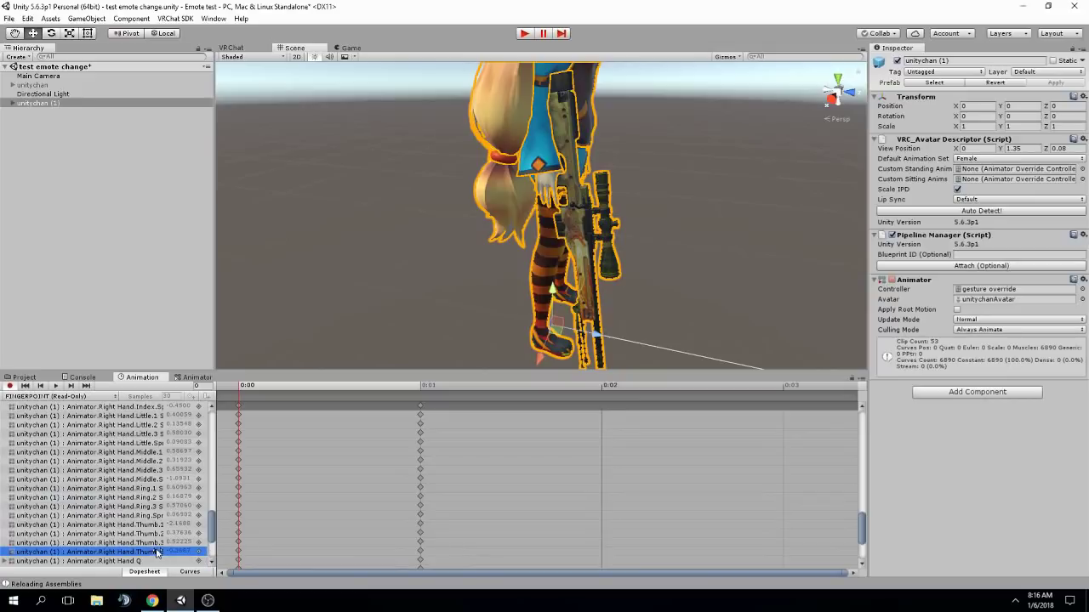
scroll(210, 531, "up", 2)
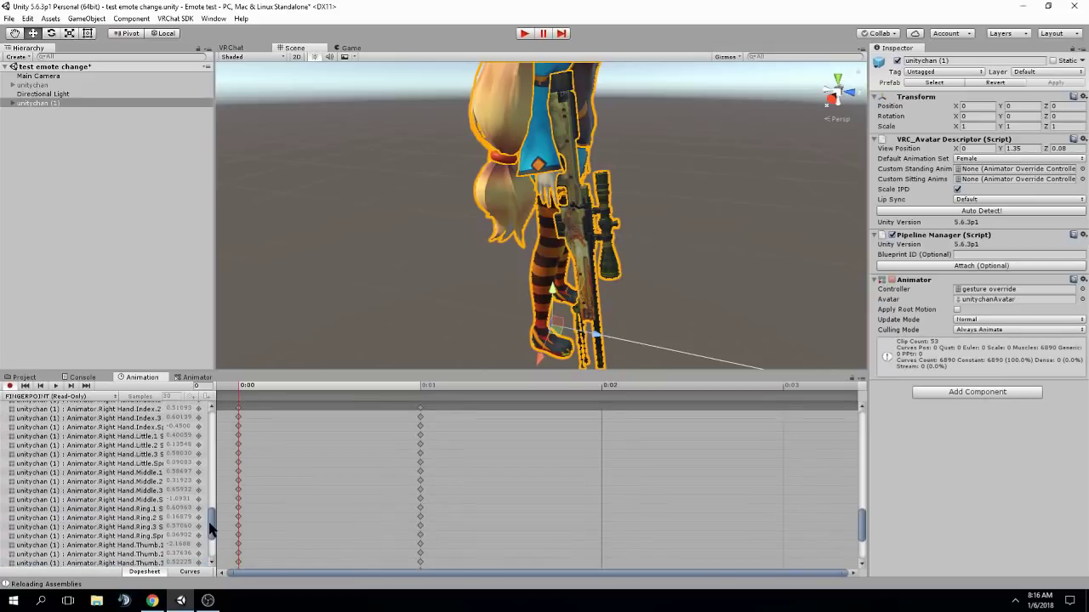
scroll(170, 500, "up", 4)
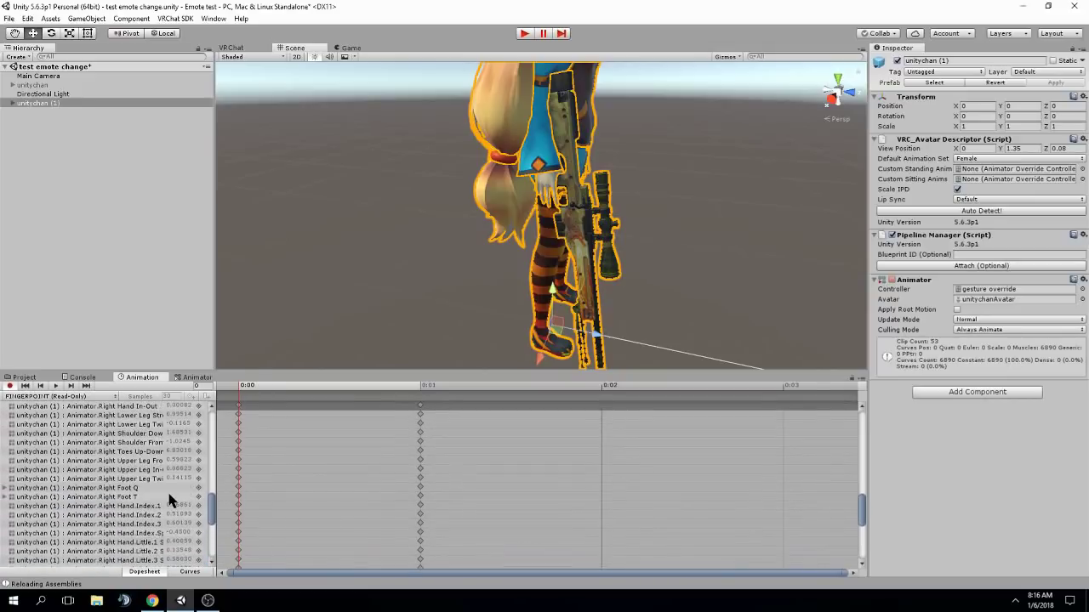
left_click(158, 506)
scroll(204, 503, "down", 3)
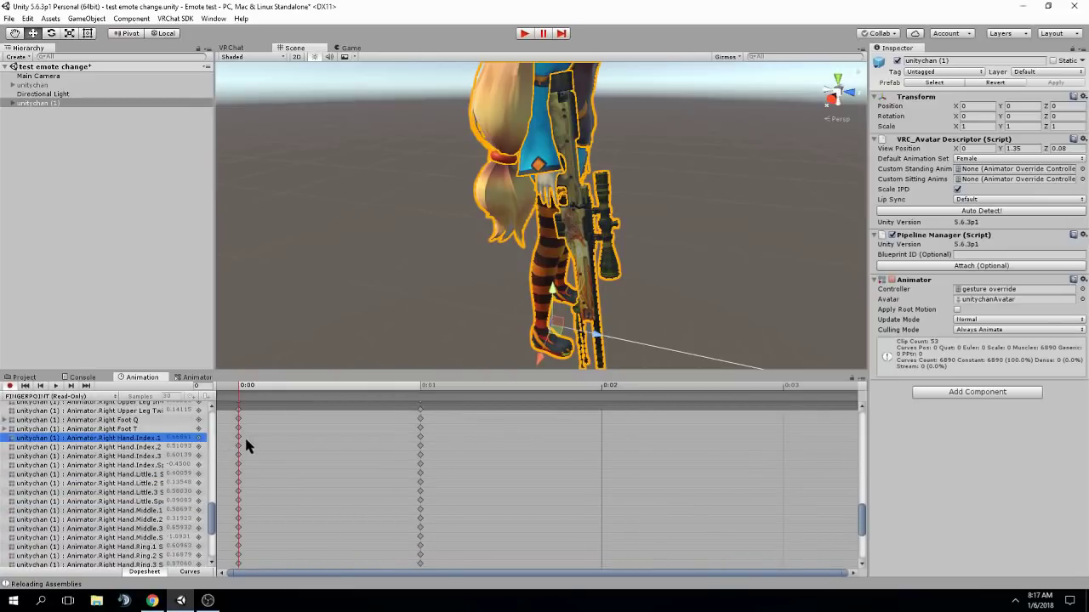
left_click(229, 436)
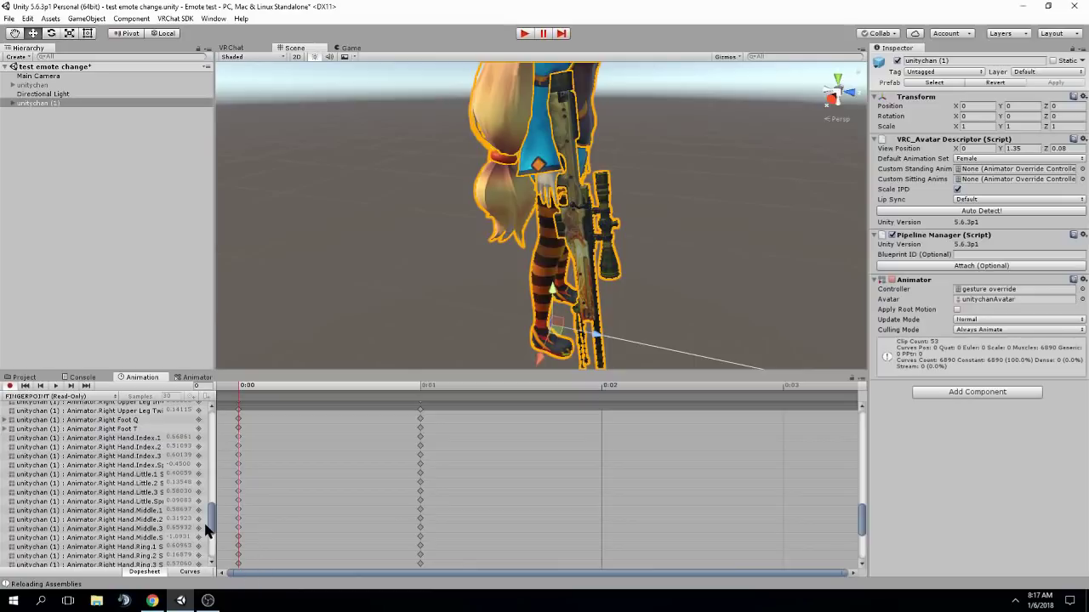
scroll(212, 531, "down", 4)
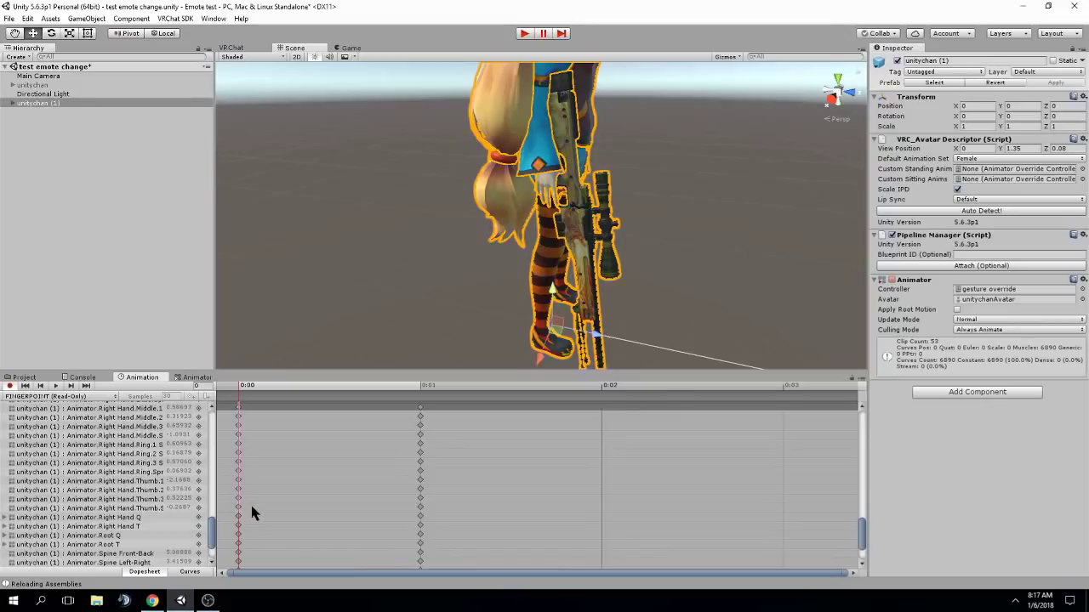
left_click(241, 507, "shift")
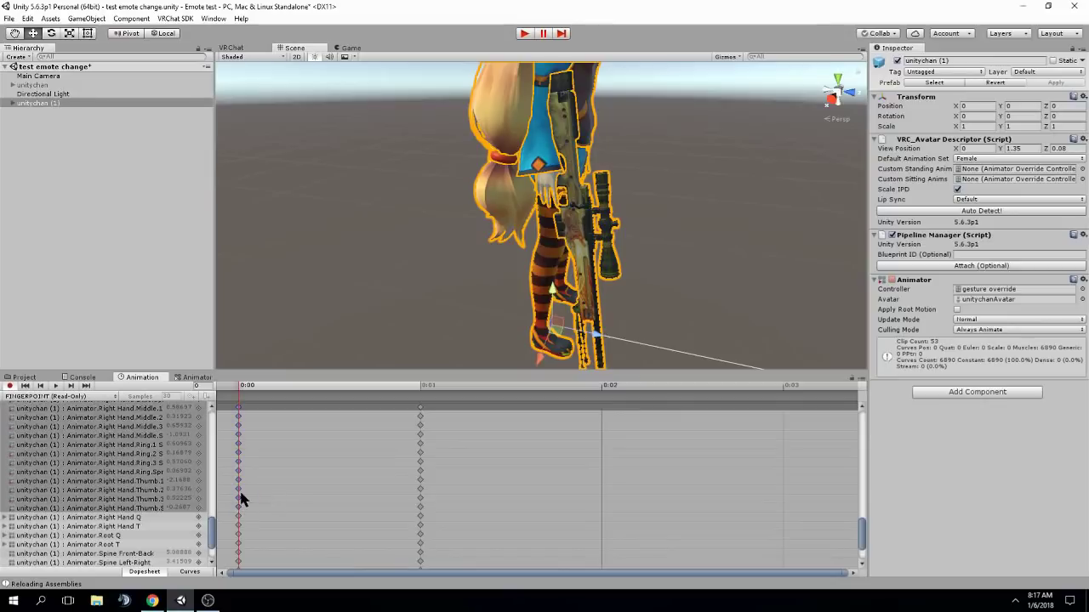
mouse_move(212, 529)
left_mouse_down()
mouse_move(212, 502)
mouse_move(216, 517)
left_mouse_up()
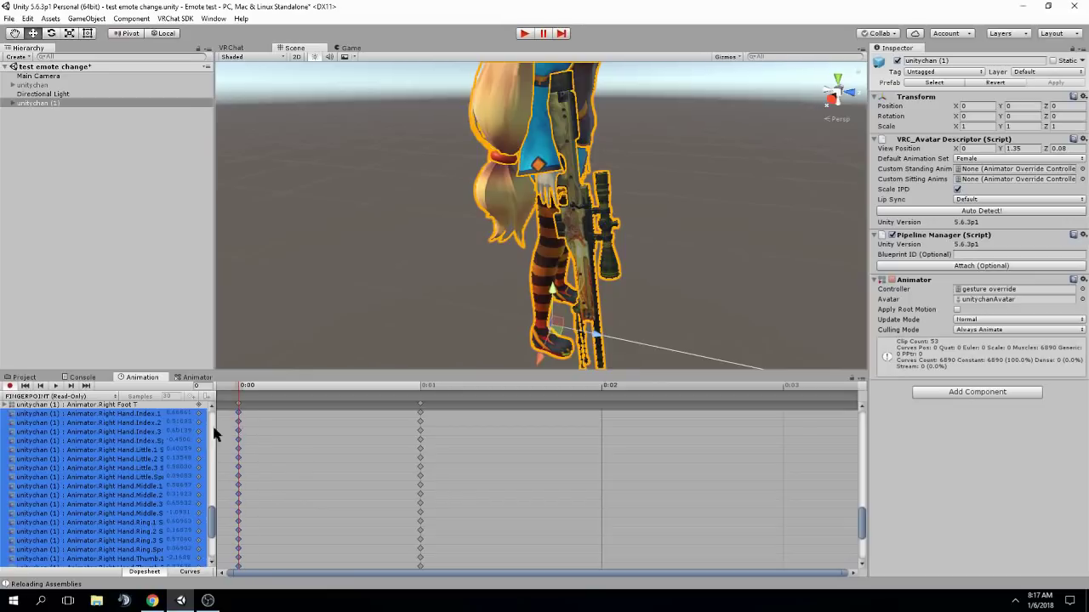
Assign the temp controller to the Animator of unitychan (1) in place of the gesture override.
left_click(118, 200)
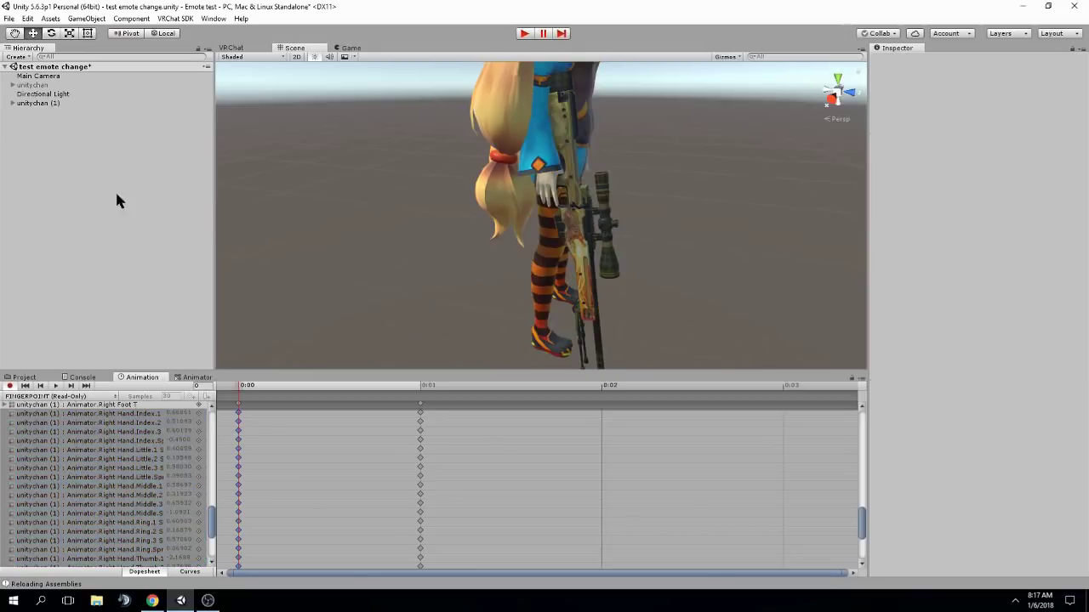
left_click(23, 377)
left_click(38, 103)
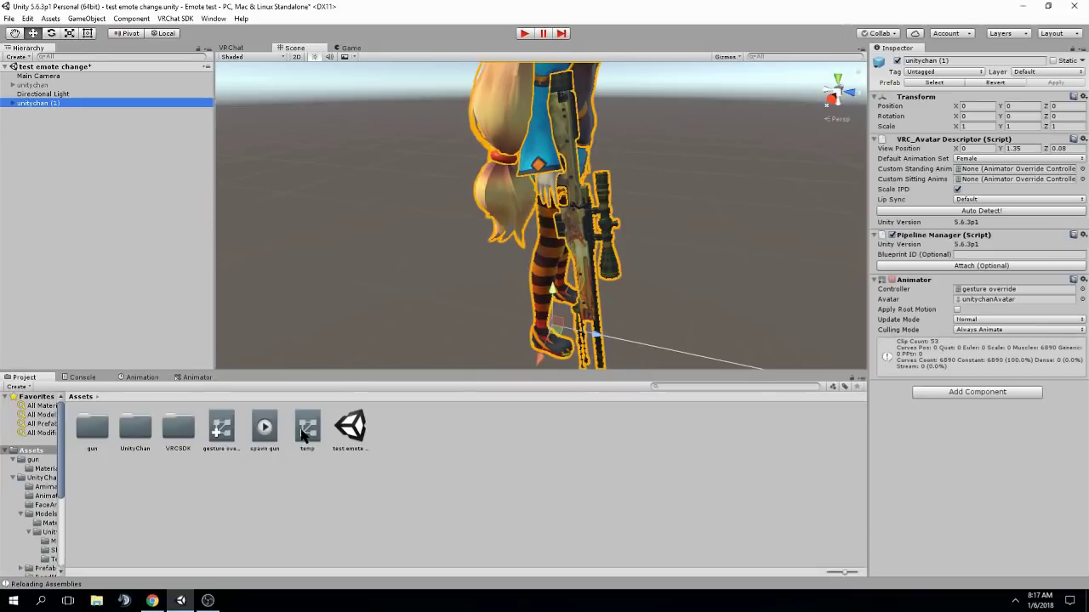
left_click_drag(303, 434, 993, 290)
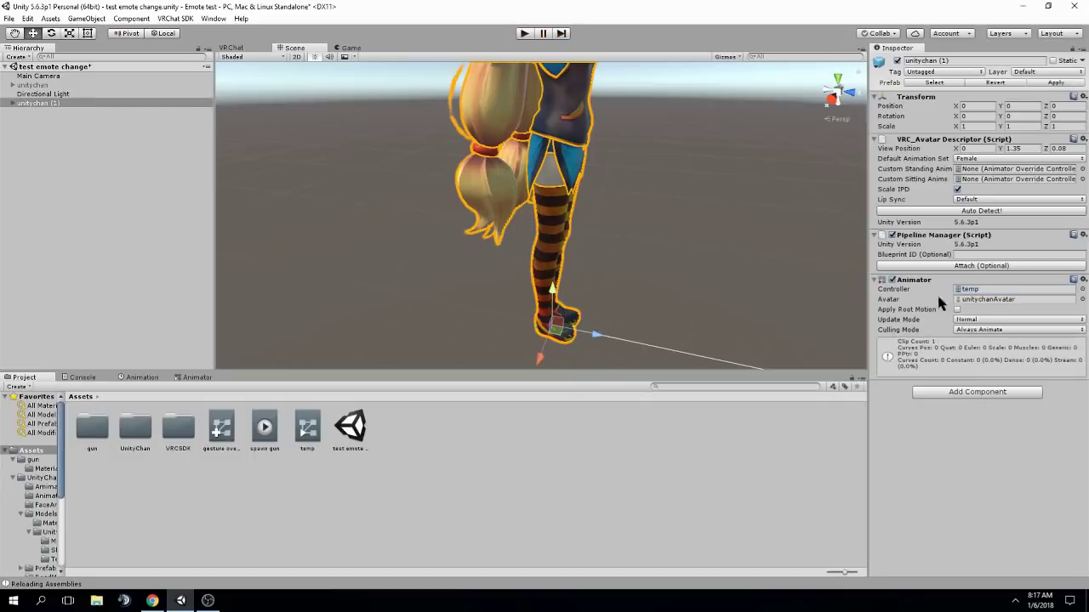
right_click_drag(732, 247, 383, 191)
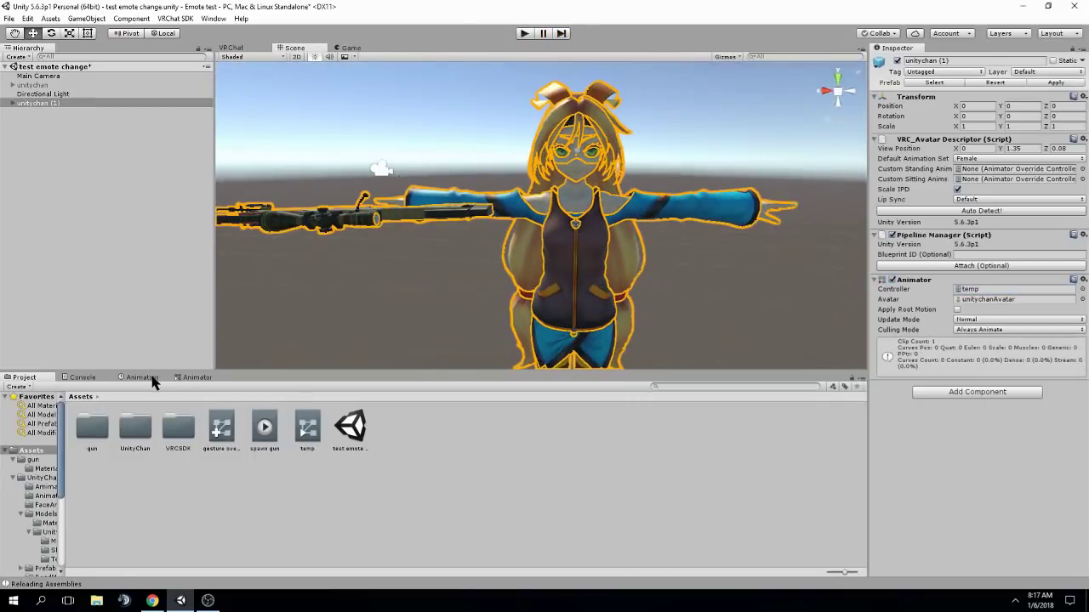
Paste the copied right-hand finger keyframes into the spawn gun clip at 0:00.
left_click(153, 379)
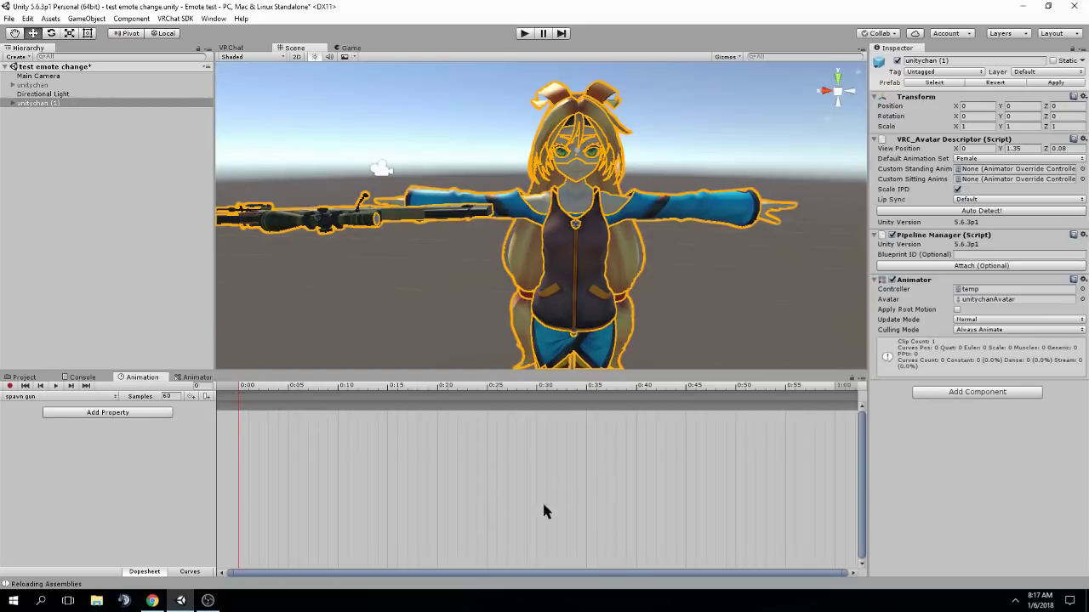
scroll(364, 335, "down", 3)
right_click_drag(366, 288, 354, 316)
scroll(353, 318, "up", 2)
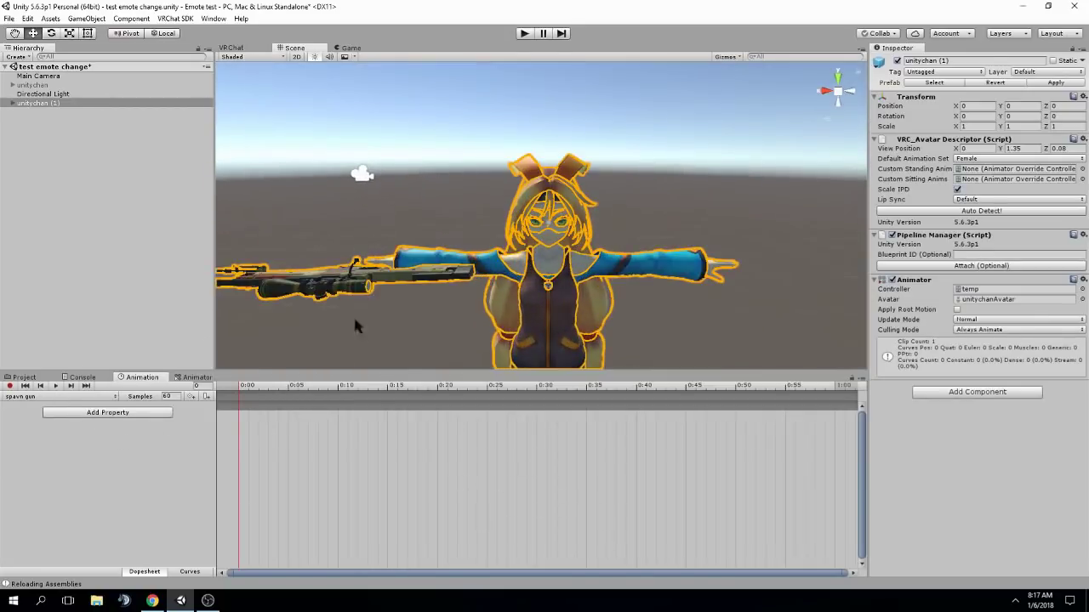
left_click(353, 318)
key("ctrl+v")
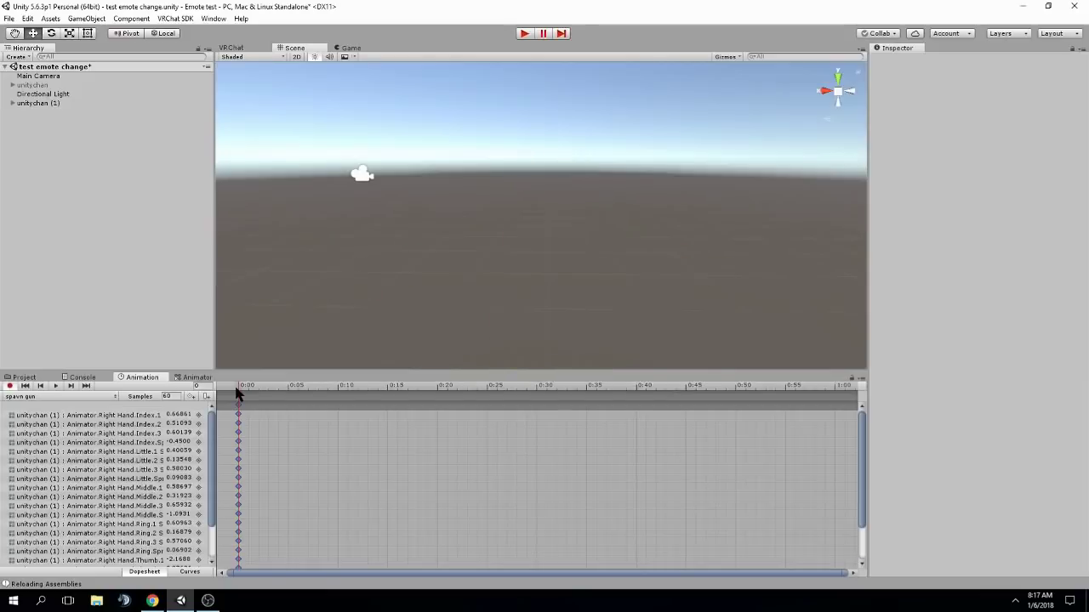
right_click_drag(348, 262, 605, 274)
key("w")
key("s")
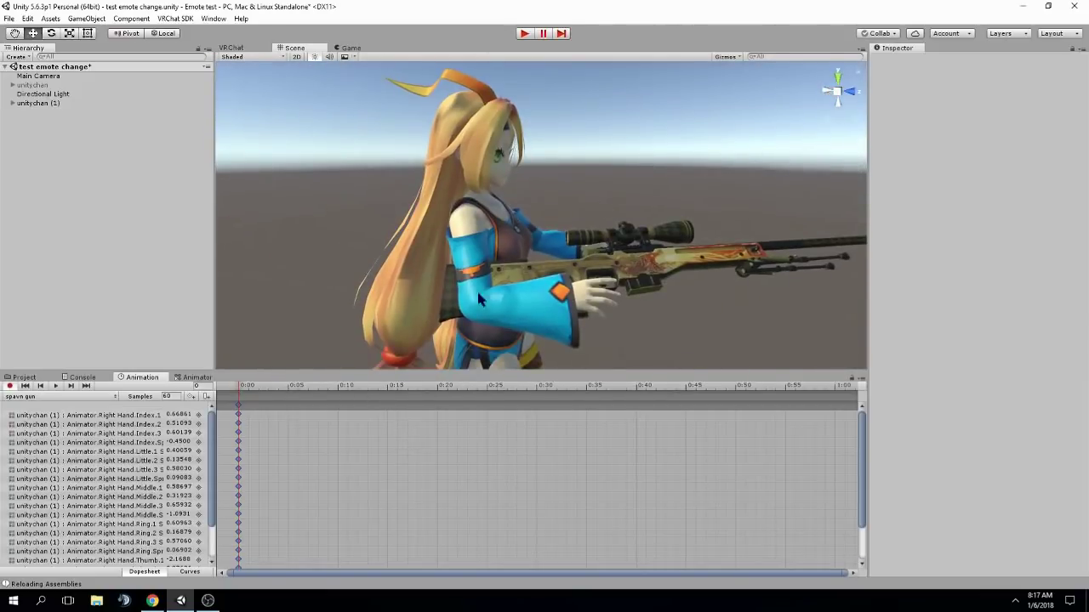
Check the spawn gun clip's pasted properties from Right Hand Index.1 through the last Thumb entry.
scroll(214, 510, "down", 3)
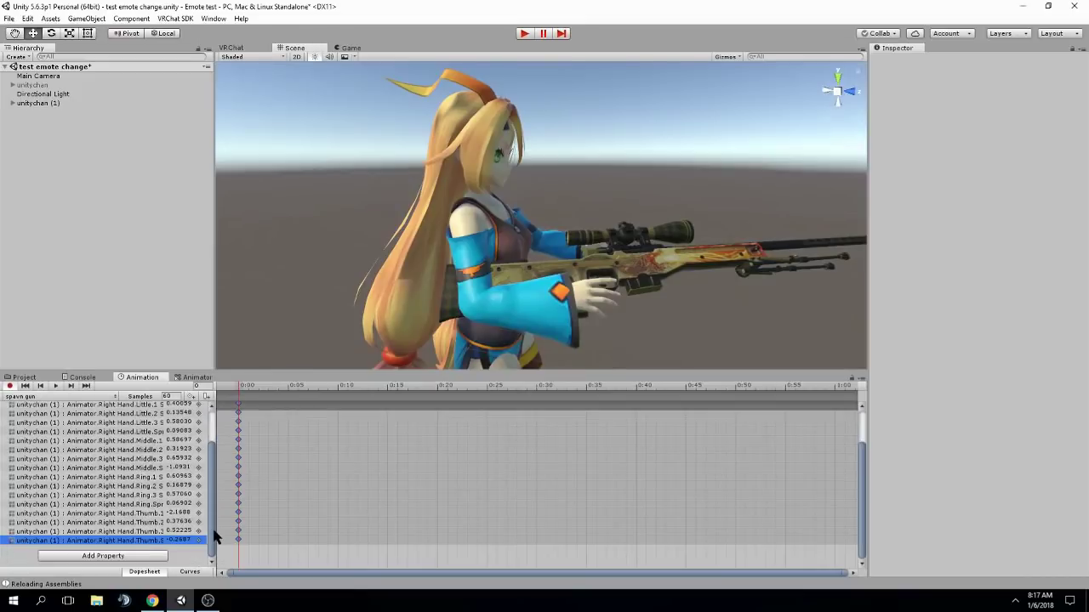
scroll(138, 524, "up", 2)
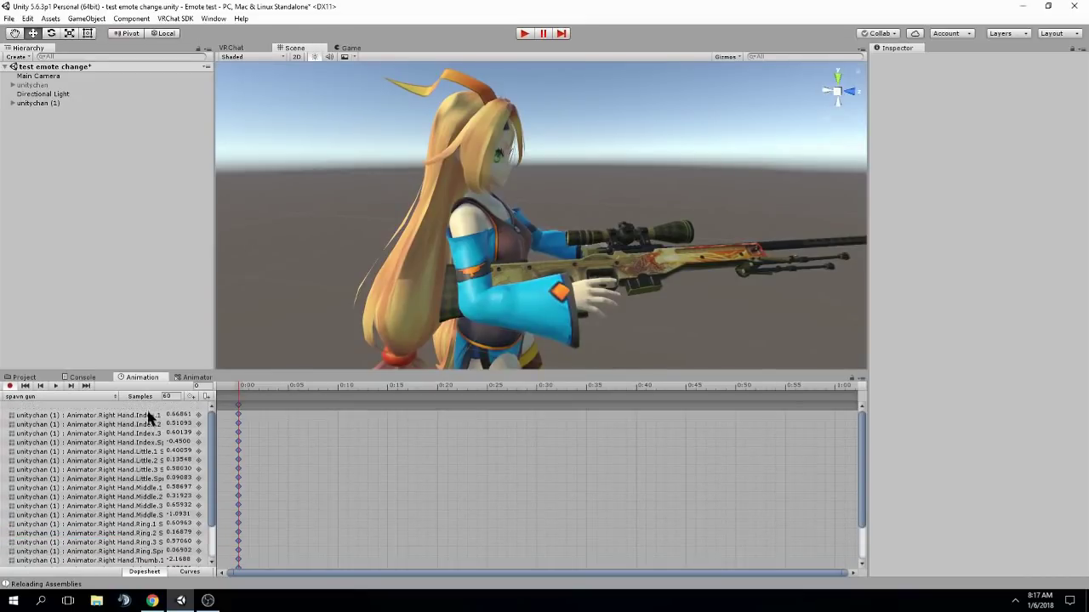
left_click(148, 414)
scroll(154, 483, "down", 2)
left_click(154, 541)
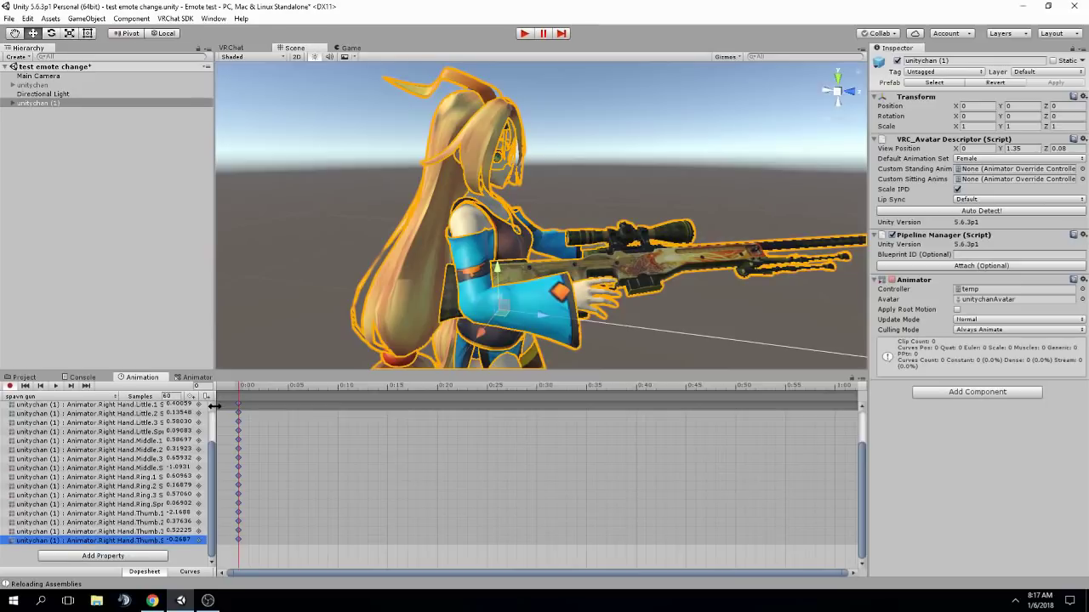
Widen the Animation property list to show full names, and examine the right hand's Stretched and Spread properties for each finger.
left_click_drag(214, 406, 284, 410)
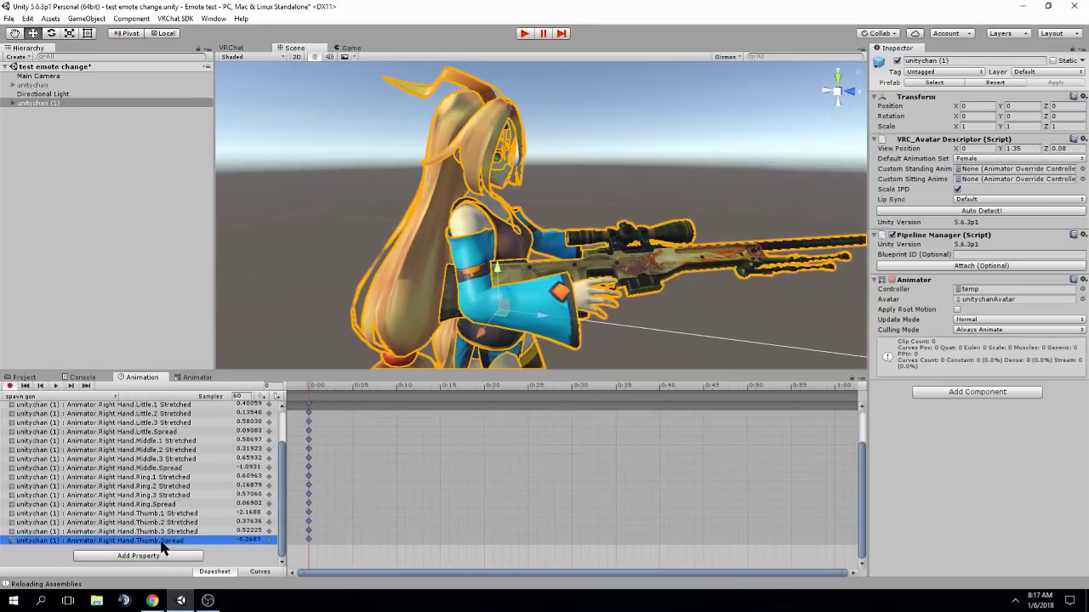
left_click(164, 512)
left_click(165, 503)
left_click(177, 469)
left_click(187, 433)
scroll(221, 455, "up", 1)
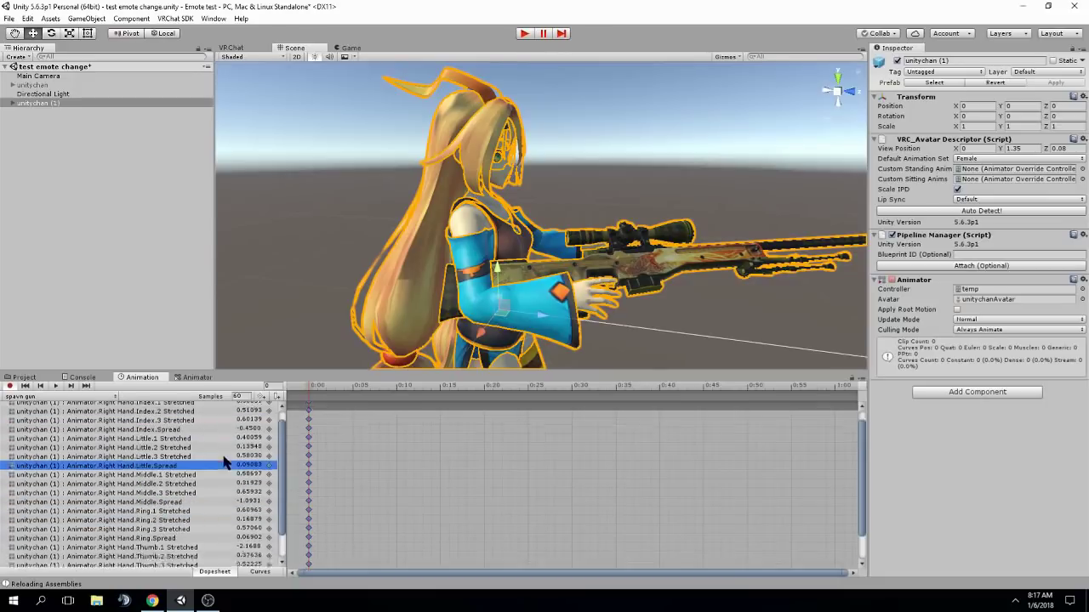
scroll(223, 459, "up", 1)
left_click(199, 442)
scroll(425, 268, "down", 3)
Inspect the avatar's right-hand pose against the rifle's grip from several angles, closing in on the fingers.
left_click_drag(425, 268, 477, 281, "alt")
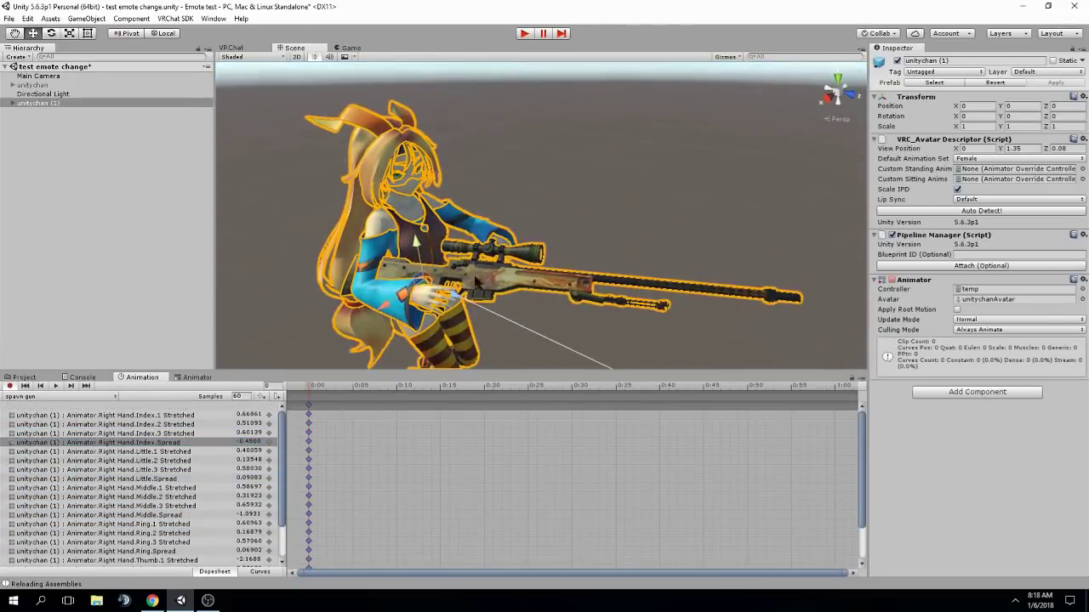
left_click(561, 222)
scroll(570, 223, "up", 3)
left_click_drag(561, 223, 644, 187, "alt")
scroll(578, 217, "down", 4)
scroll(576, 212, "up", 3)
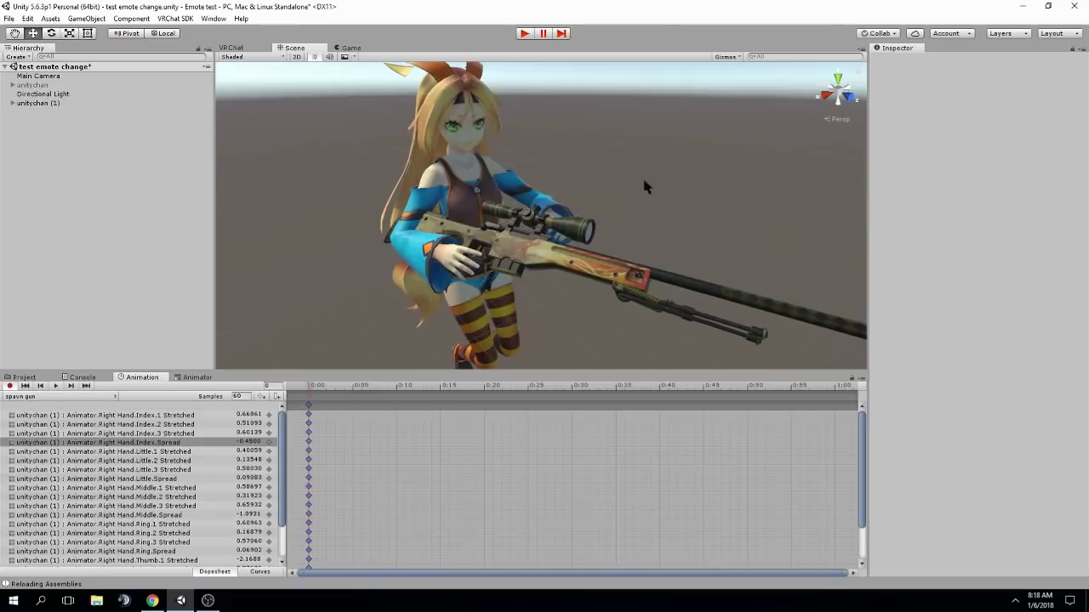
left_click_drag(281, 428, 304, 389)
left_click_drag(328, 315, 497, 357, "alt")
scroll(534, 257, "up", 4)
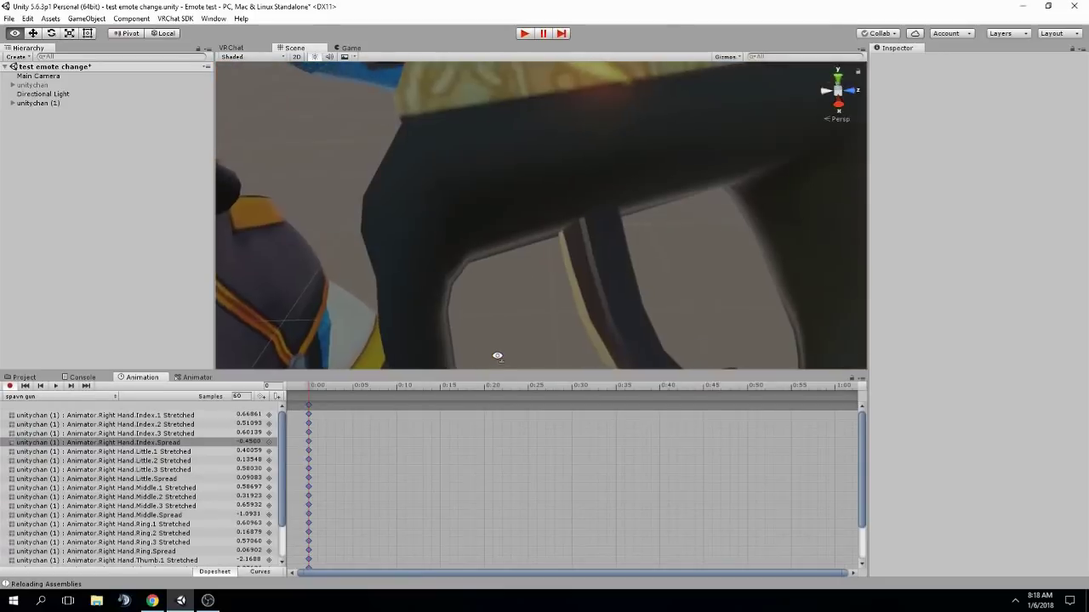
scroll(497, 356, "down", 4, "alt")
Try to adjust the right index finger in the spawn gun clip through Index.1 Stretched and Index.3 Stretched, entering 0.03 for Index.3.
mouse_move(228, 415)
left_mouse_down()
mouse_move(202, 414)
mouse_move(235, 414)
left_mouse_up()
left_click_drag(224, 412, 238, 415)
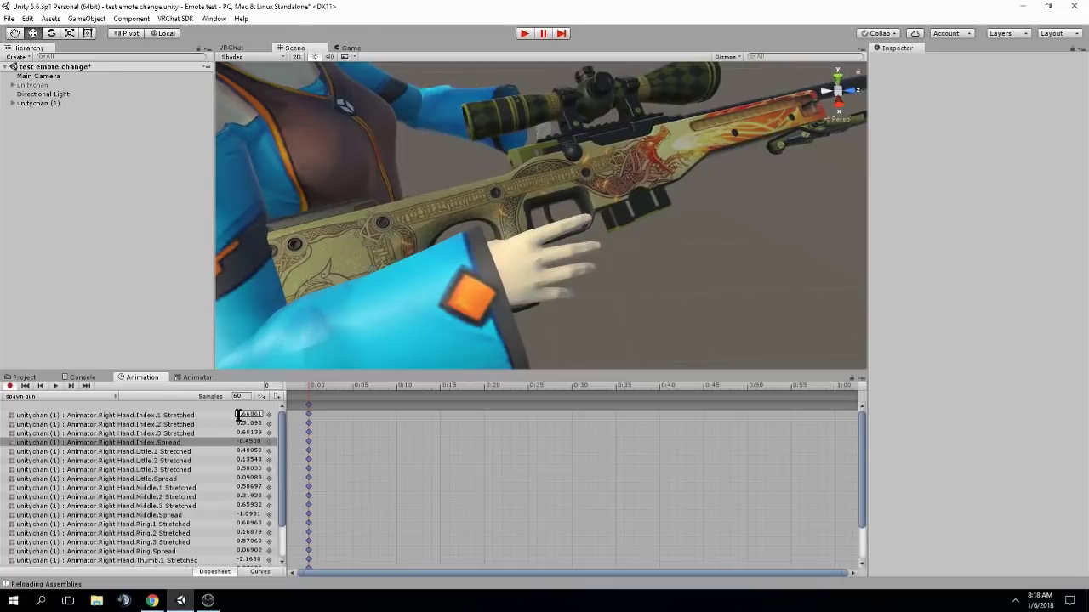
left_click(241, 433)
type("0.03")
left_click_drag(227, 433, 963, 468)
left_click_drag(630, 276, 440, 186, "alt")
scroll(572, 220, "up", 5)
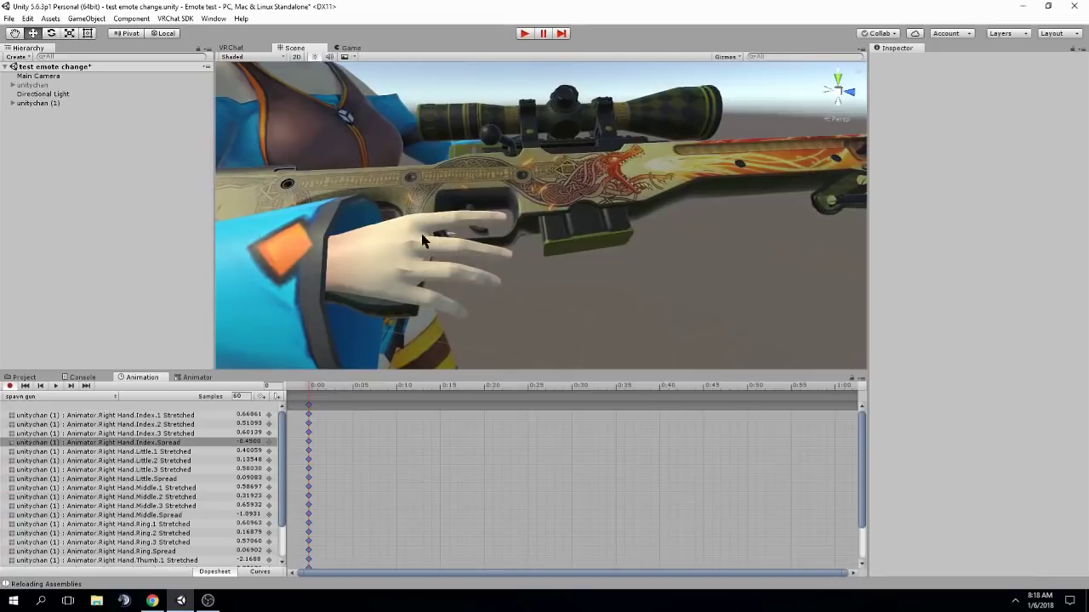
scroll(423, 241, "down", 5)
scroll(392, 297, "up", 5)
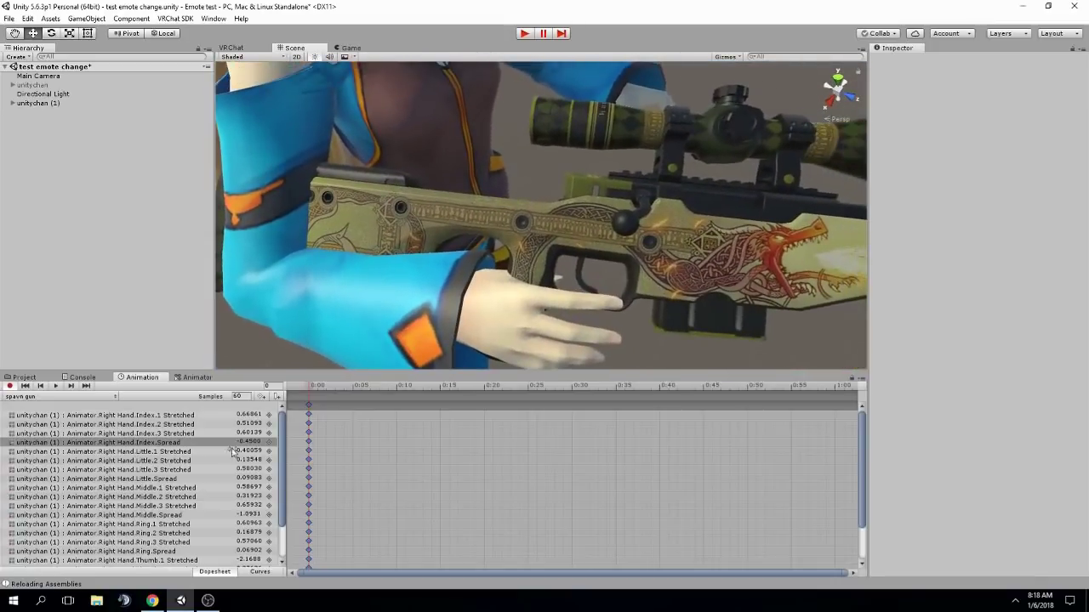
Pose the right thumb around the rifle grip: Thumb.1, Thumb.2 and Thumb.3 Stretched at -2.24, -0.09 and -0.04, Thumb.Spread at -1.92.
left_click_drag(407, 318, 39, 50, "alt")
scroll(40, 50, "up", 5)
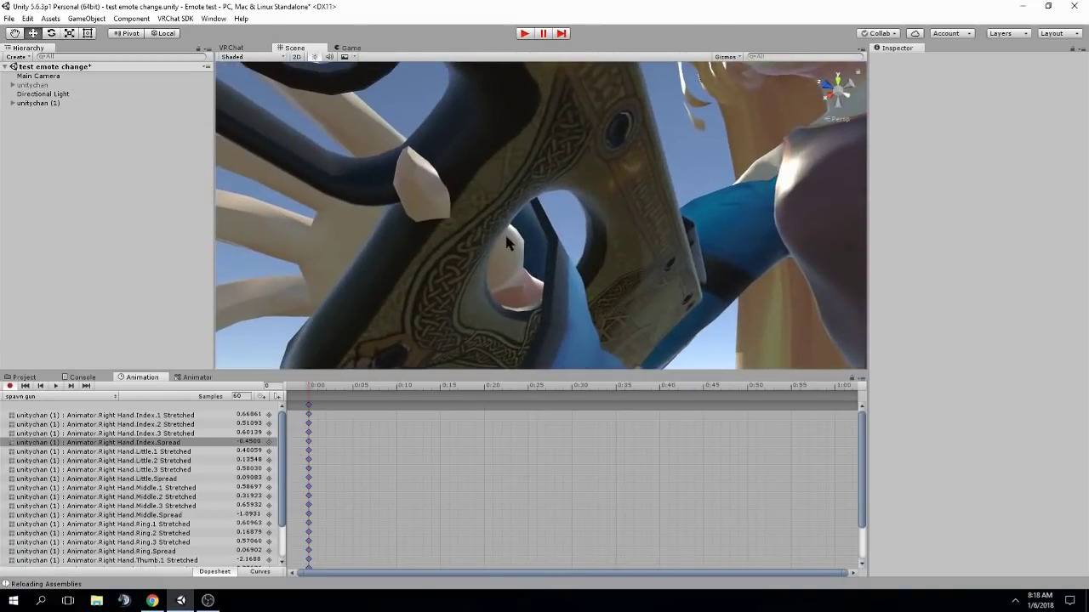
scroll(244, 461, "down", 3)
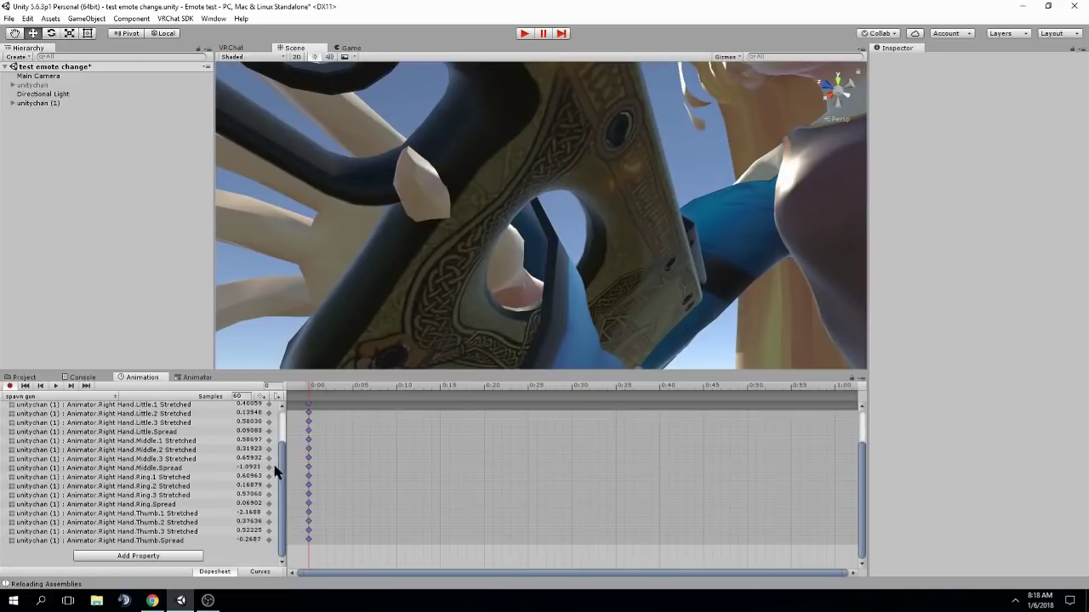
left_click(248, 539)
left_click(251, 553)
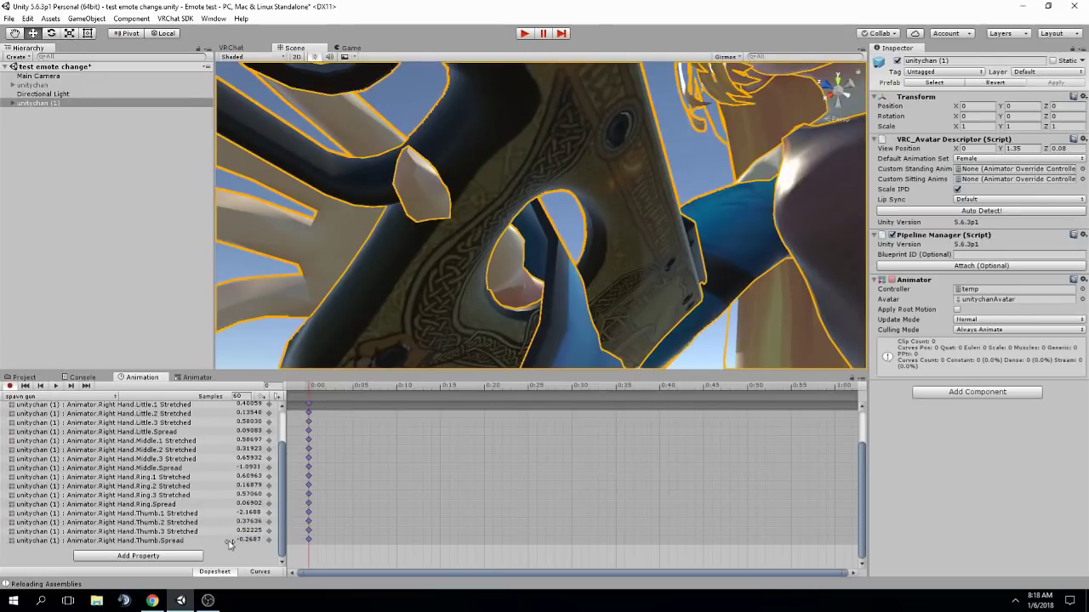
left_click_drag(232, 541, 204, 533)
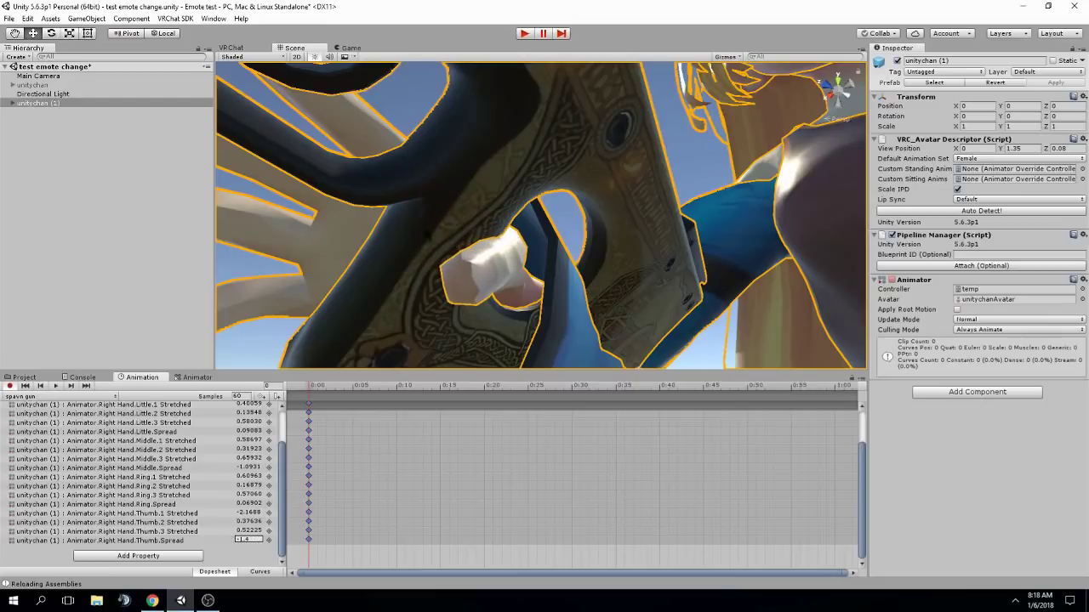
mouse_move(234, 515)
left_mouse_down()
mouse_move(224, 515)
mouse_move(243, 539)
mouse_move(223, 541)
mouse_move(237, 514)
mouse_move(218, 515)
mouse_move(233, 532)
mouse_move(219, 527)
left_mouse_up()
right_click_drag(443, 340, 328, 310)
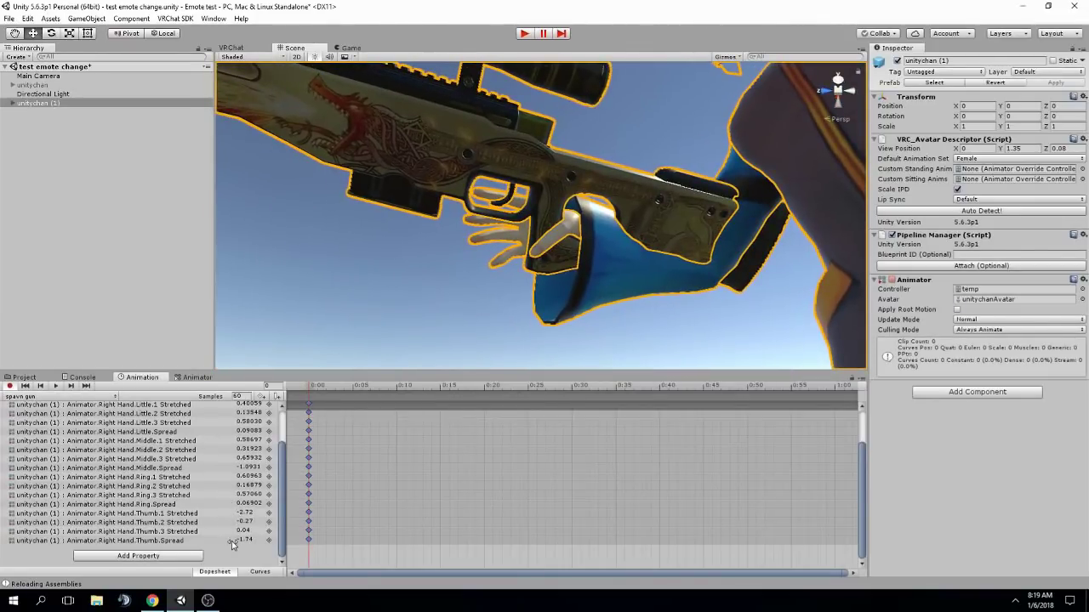
left_click_drag(233, 544, 243, 516)
left_click(231, 530)
left_click(225, 505)
left_click(649, 138)
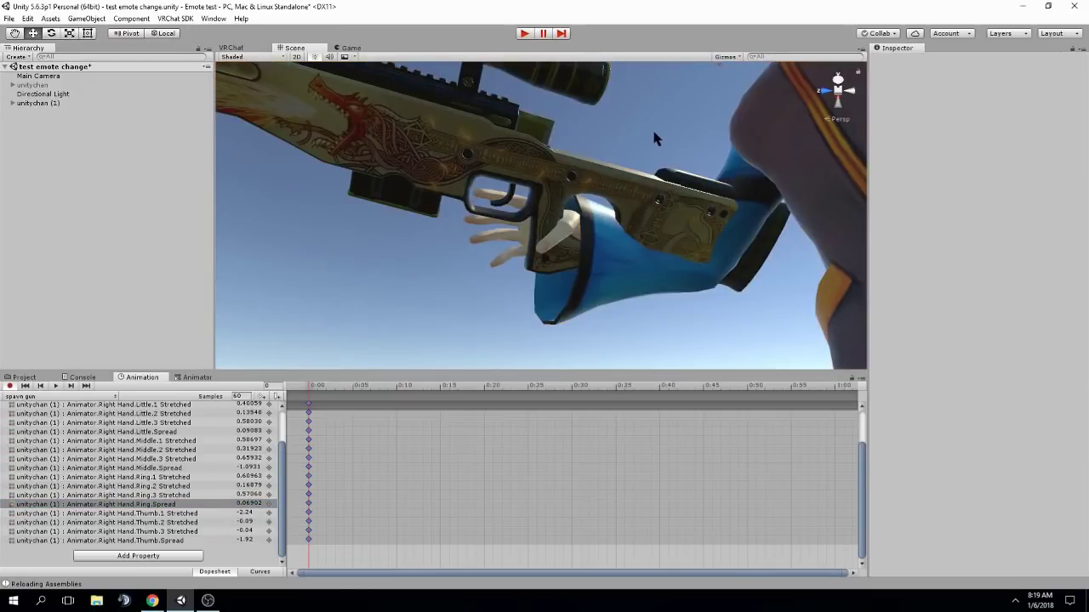
Bend the right middle finger's base joint toward the rifle grip by setting Middle.1 Stretched to -0.39 in the spawn gun clip.
left_click_drag(651, 139, 132, 346, "alt")
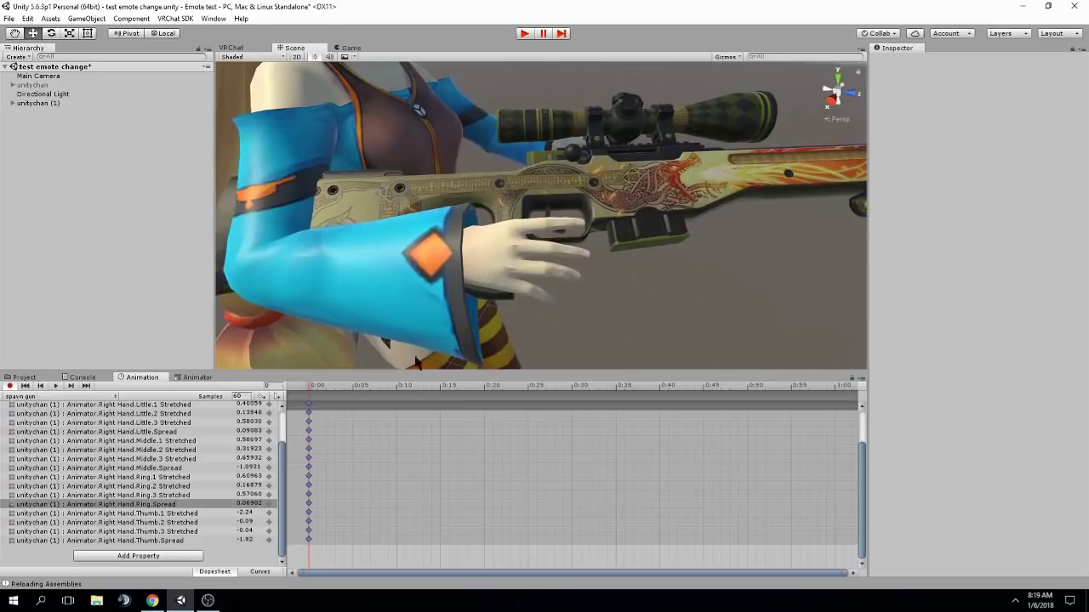
left_click_drag(277, 348, 361, 290, "alt")
scroll(238, 485, "up", 2)
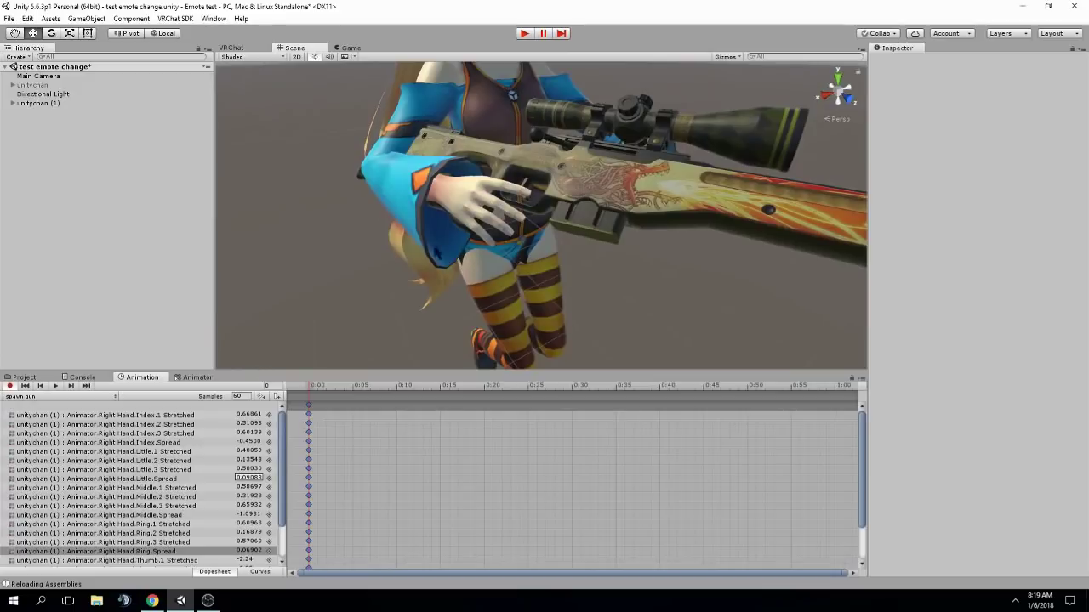
left_click_drag(277, 437, 276, 457)
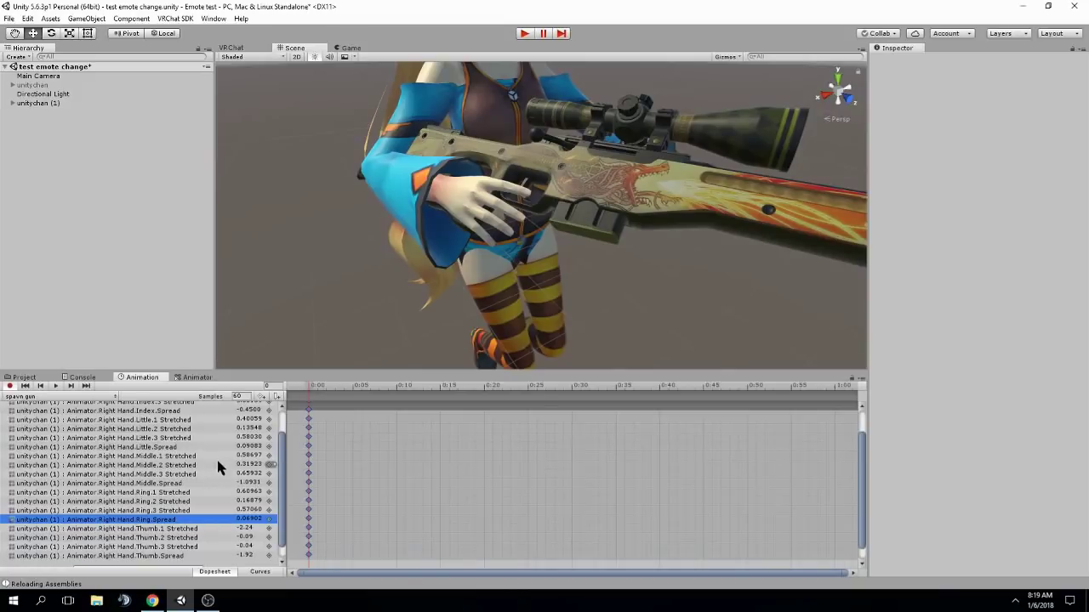
left_click(240, 456)
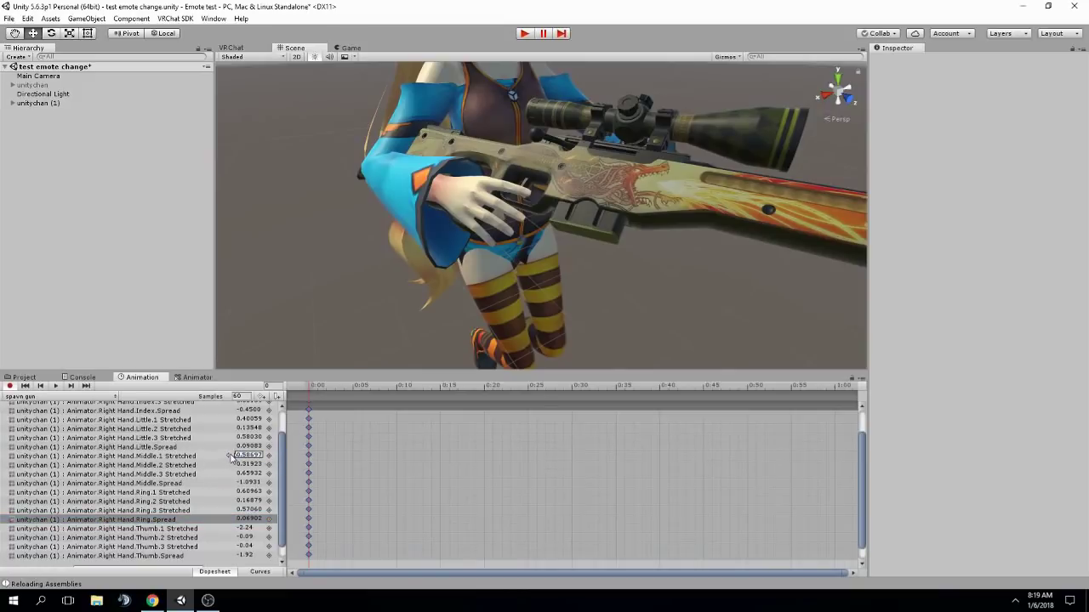
type("0.43")
left_click_drag(208, 453, 210, 455)
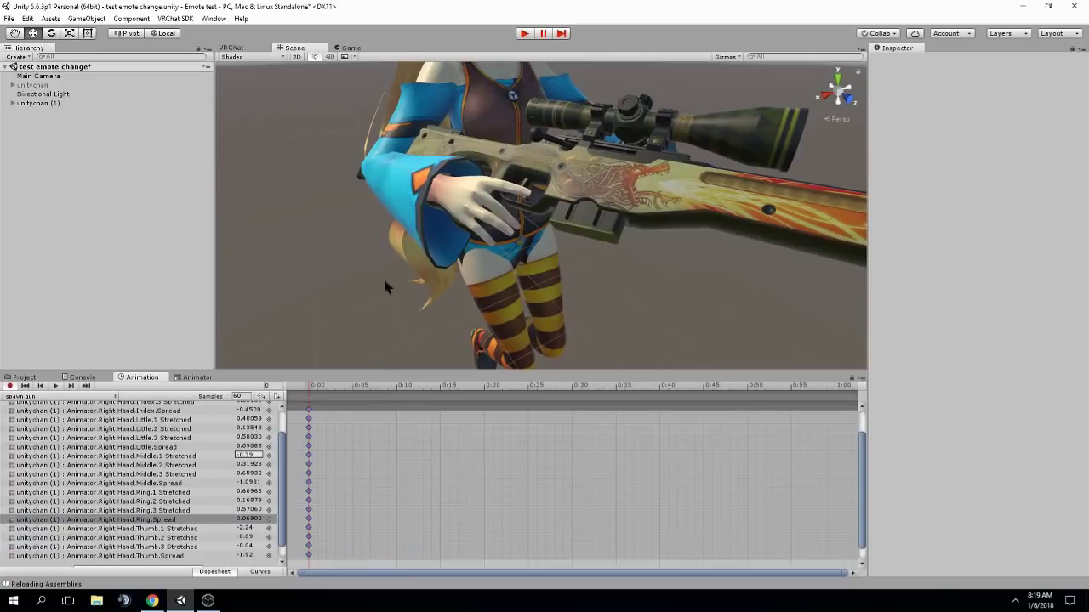
right_click_drag(385, 281, 269, 213)
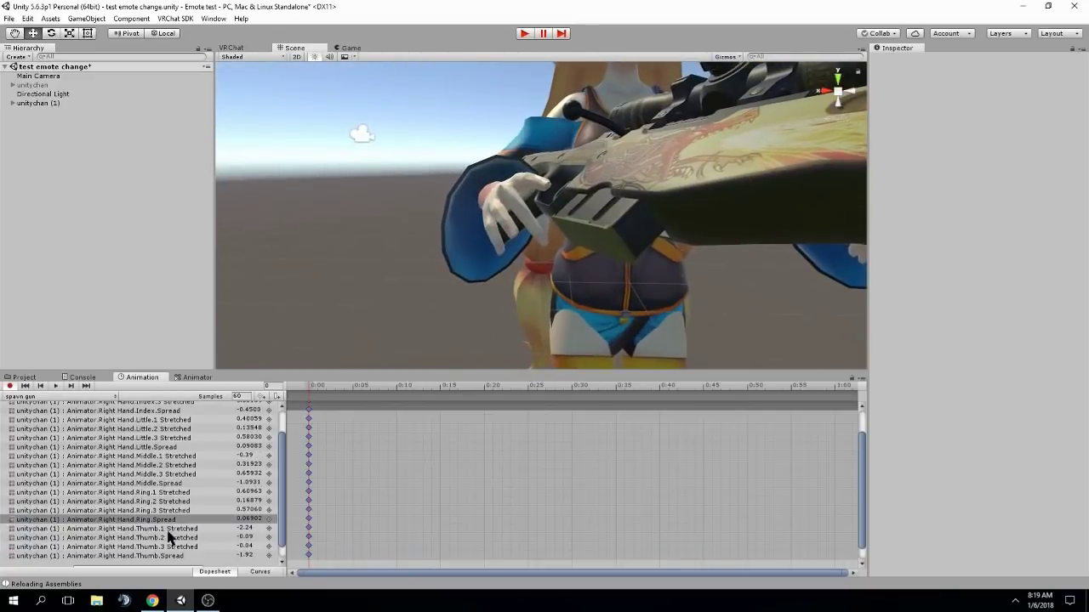
Curl the rest of the right middle finger: Middle.2 Stretched at -1.03 and Middle.3 Stretched at 0.09.
scroll(235, 475, "up", 2)
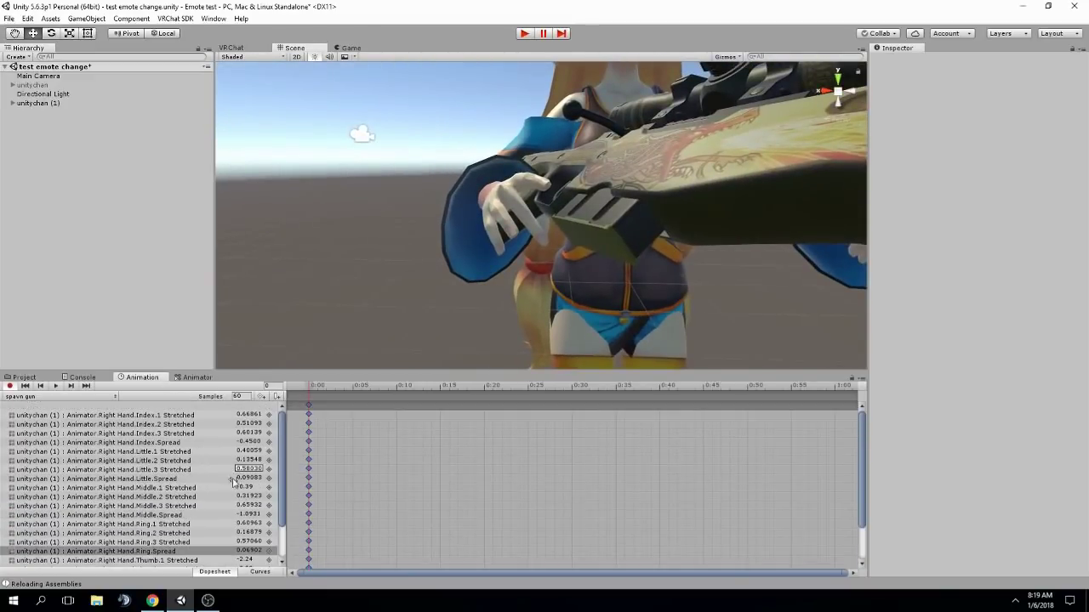
left_click_drag(232, 464, 217, 460)
key("ctrl+z")
left_click_drag(233, 496, 213, 500)
left_click_drag(218, 504, 220, 504)
Curl the right ring finger around the grip: Ring.1, Ring.2 and Ring.3 Stretched at -0.51, -0.86 and 0.09.
left_click_drag(398, 303, 428, 137, "alt")
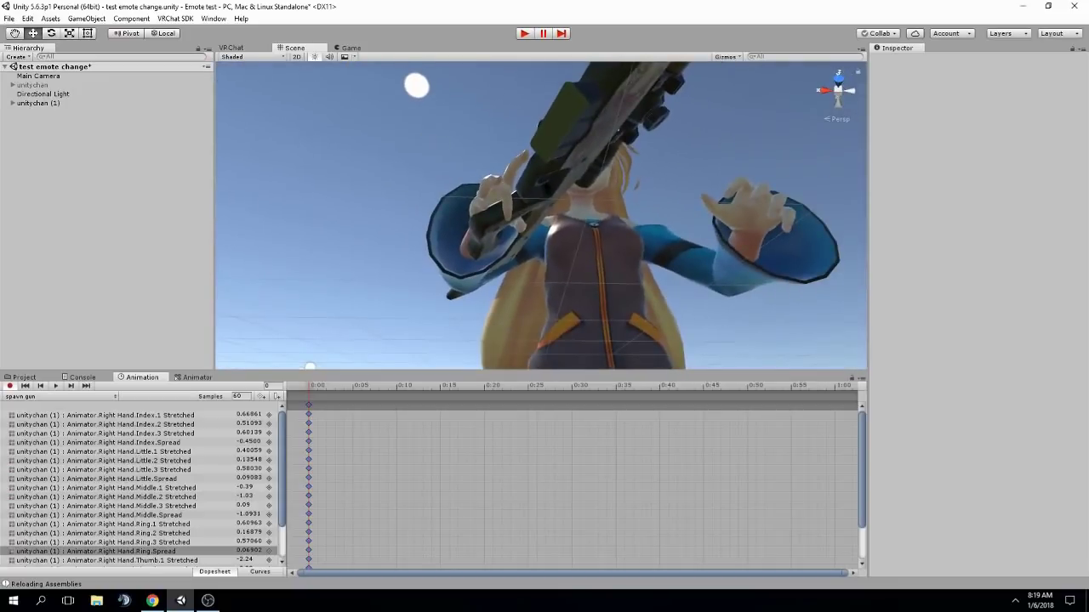
left_click(547, 188)
left_click_drag(547, 187, 680, 315, "alt")
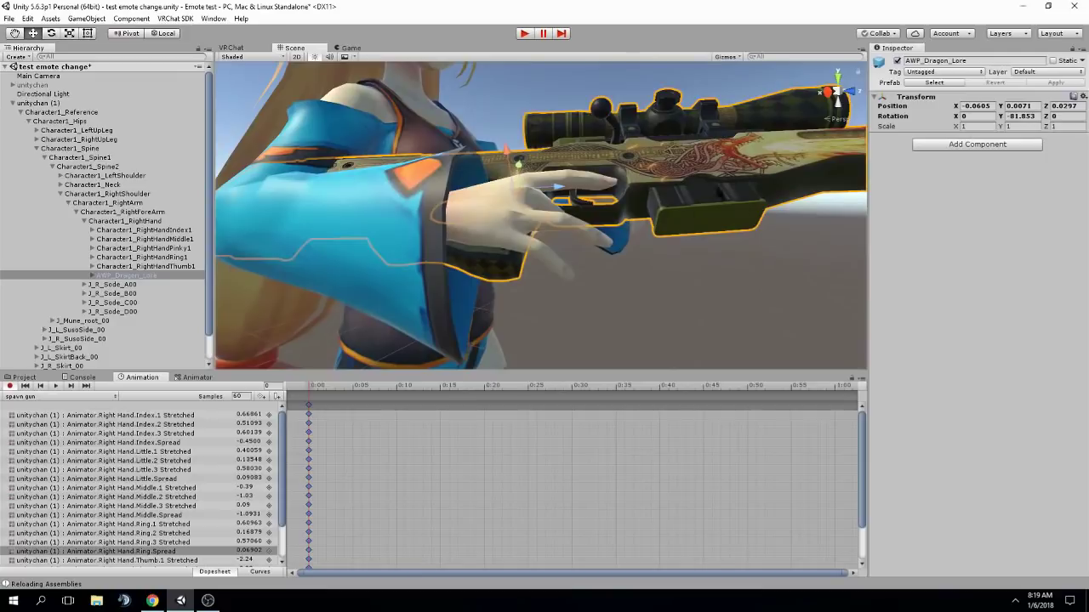
left_click(768, 301)
left_click_drag(768, 301, 669, 317, "alt")
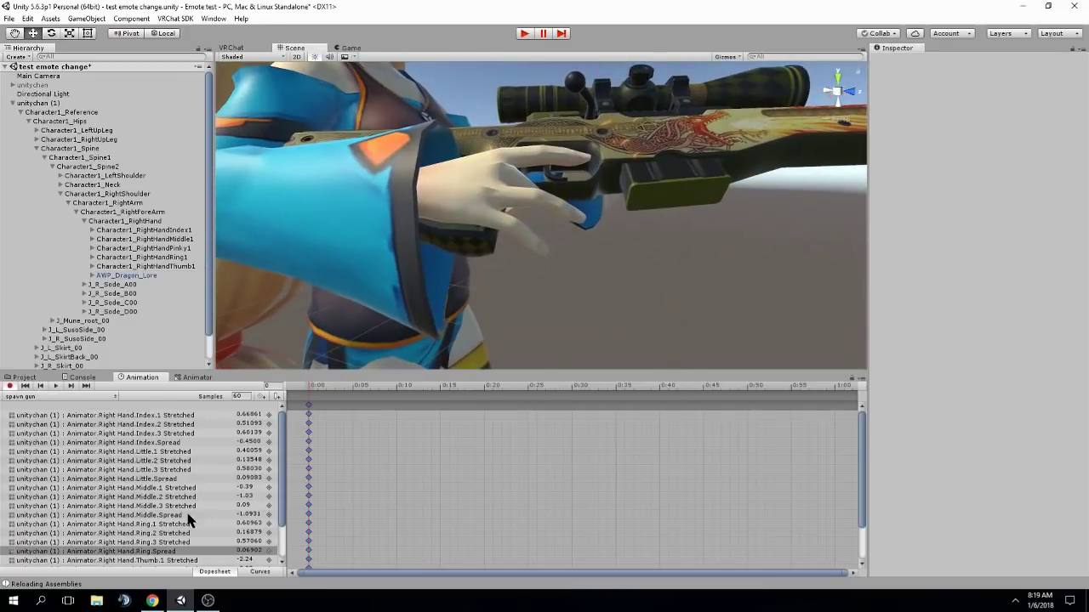
scroll(195, 515, "down", 2)
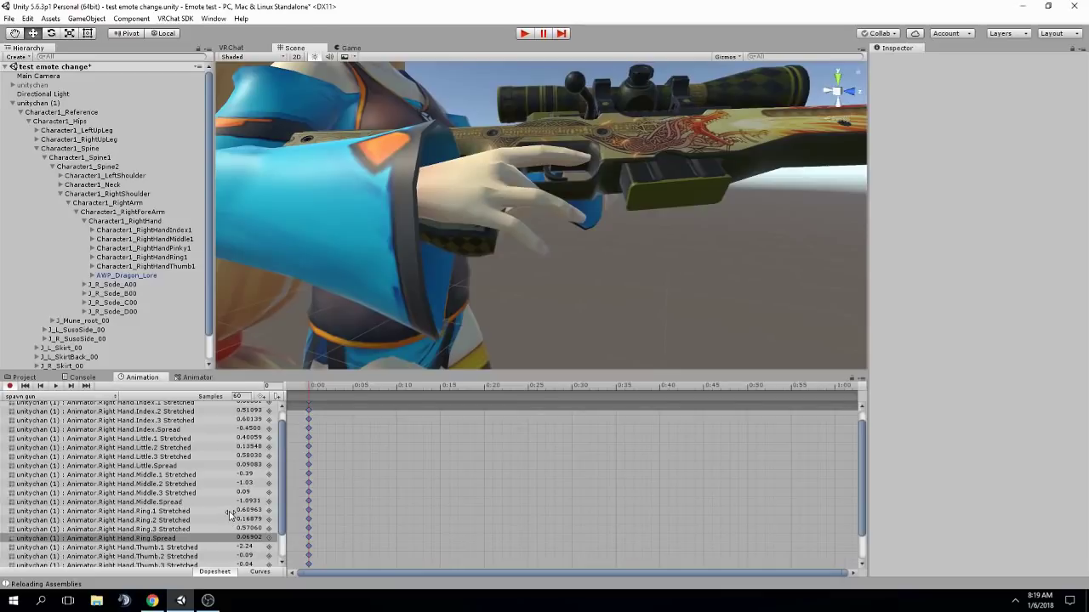
mouse_move(229, 515)
left_mouse_down()
mouse_move(205, 510)
mouse_move(223, 529)
left_mouse_up()
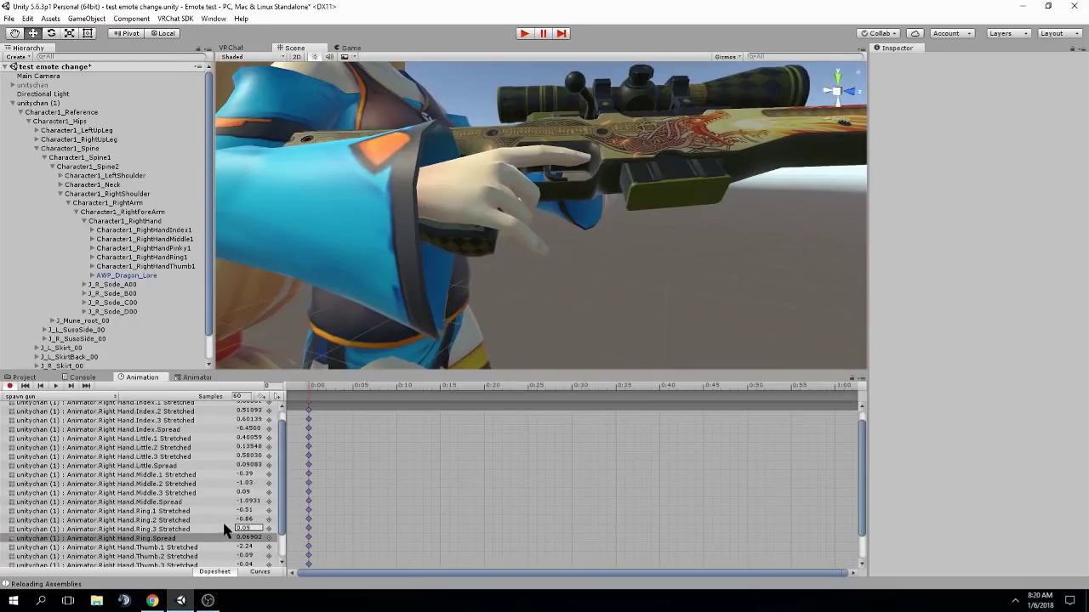
Curl the right little finger around the grip: Little.1, Little.2 and Little.3 Stretched at -0.38, -0.75 and -0.06.
scroll(221, 544, "up", 1)
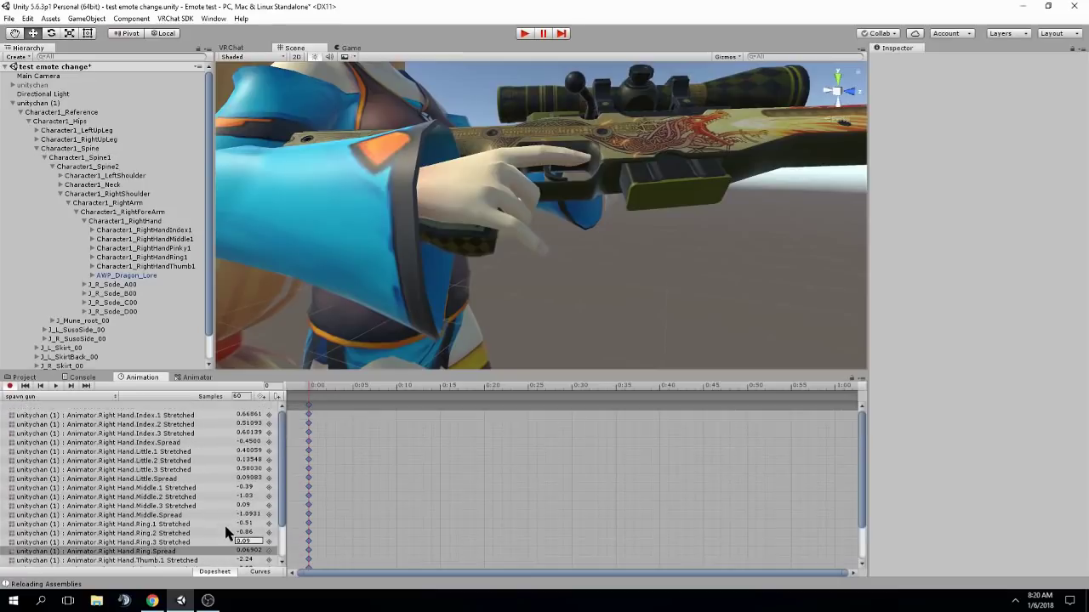
left_click_drag(236, 451, 216, 464)
left_click(234, 460)
key("s")
right_click_drag(573, 262, 533, 340)
key("w")
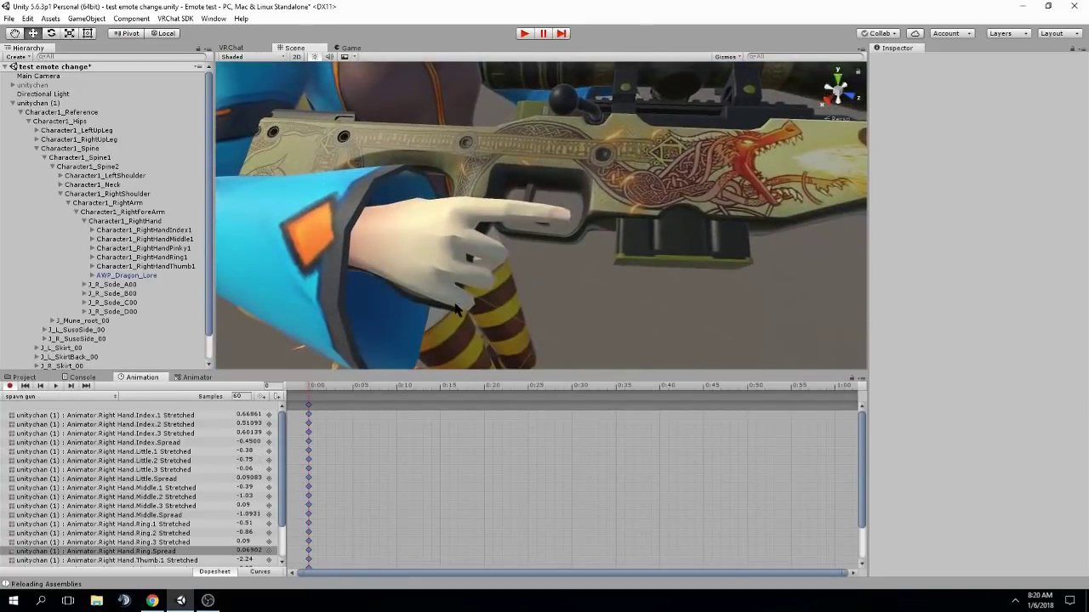
Select the AWP_Dragon_Lore rifle under the right hand and inspect the finger pose against its grip from several angles.
left_click(466, 153)
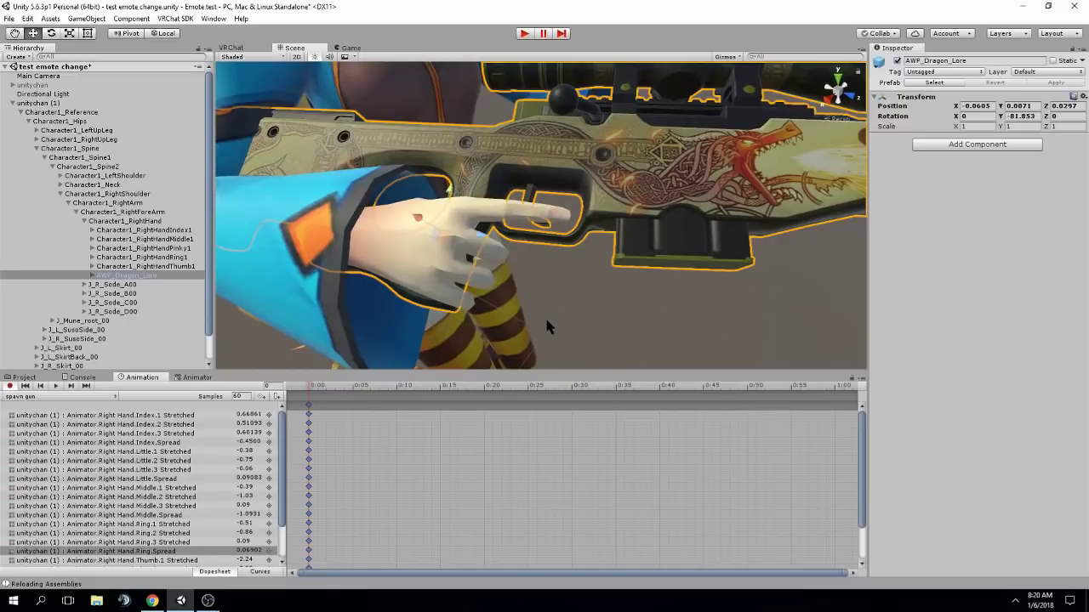
left_click(47, 103)
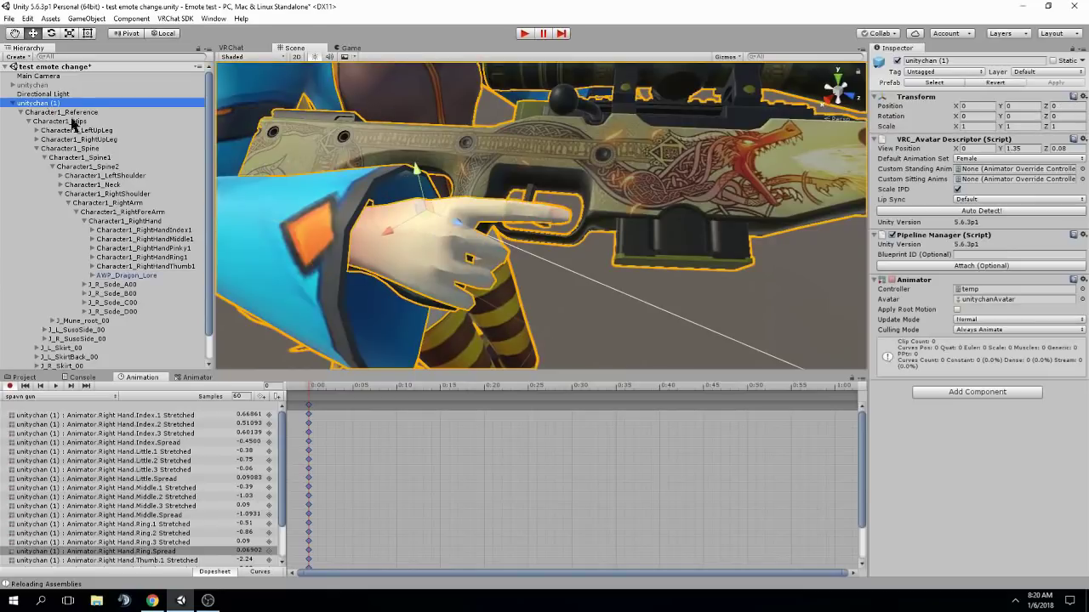
left_click(128, 275)
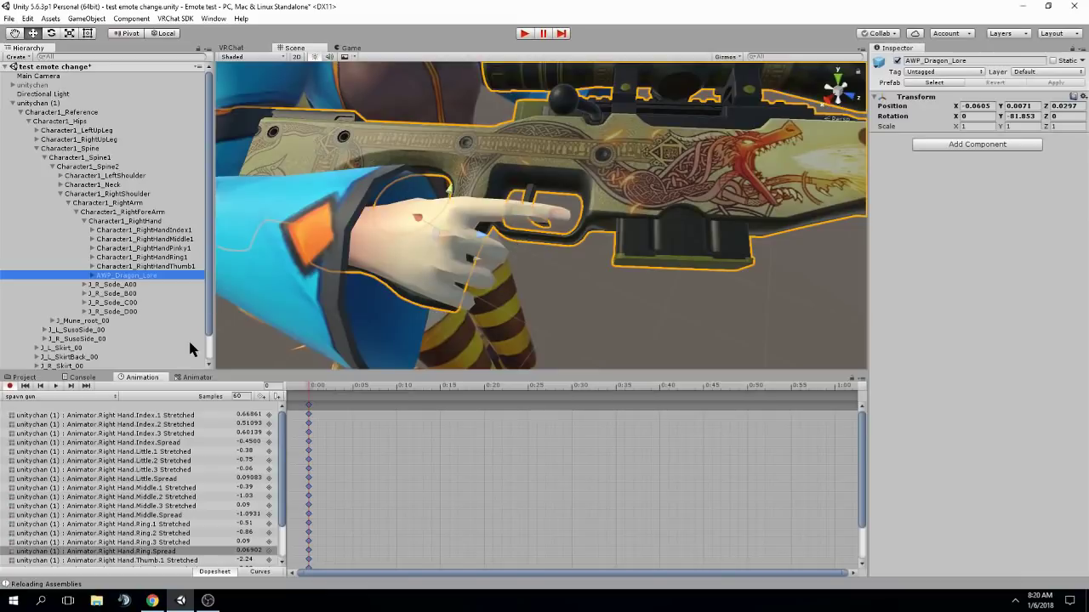
scroll(486, 150, "down", 5)
right_click_drag(486, 150, 453, 217)
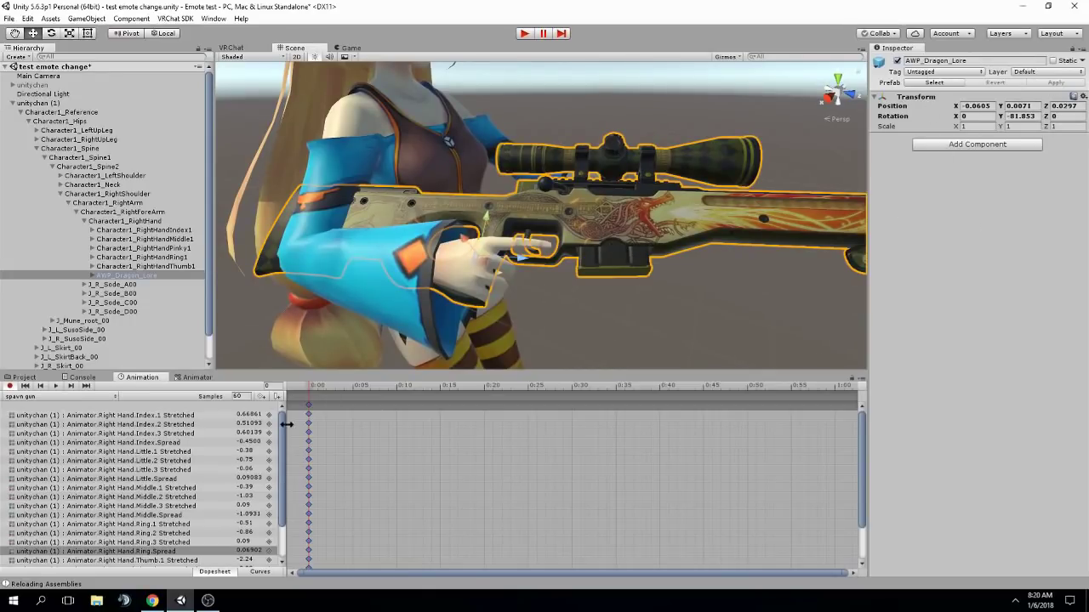
right_click_drag(462, 344, 339, 183)
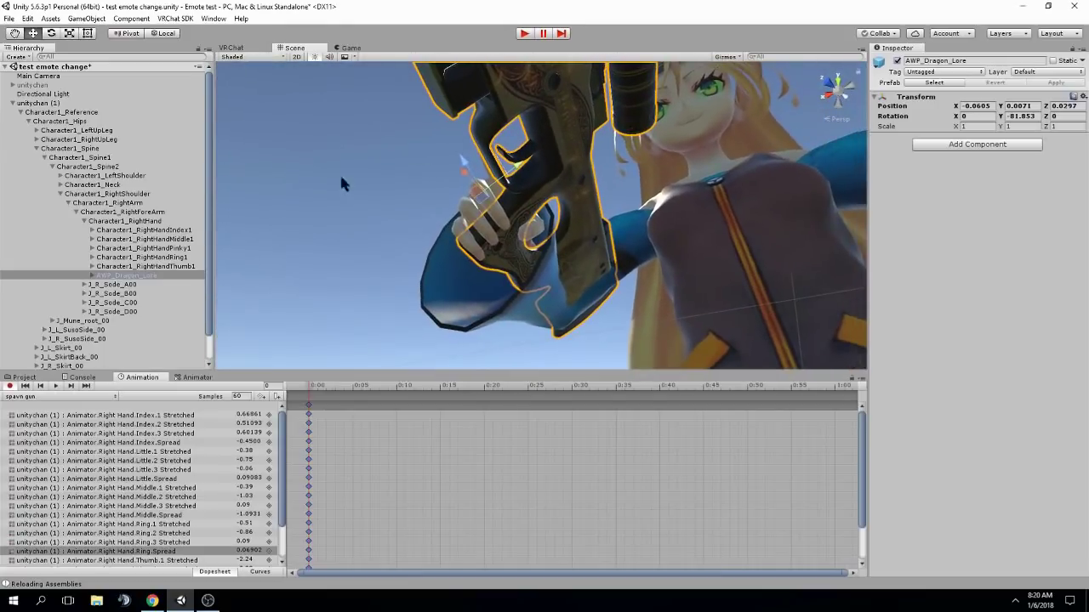
right_click_drag(447, 210, 807, 454)
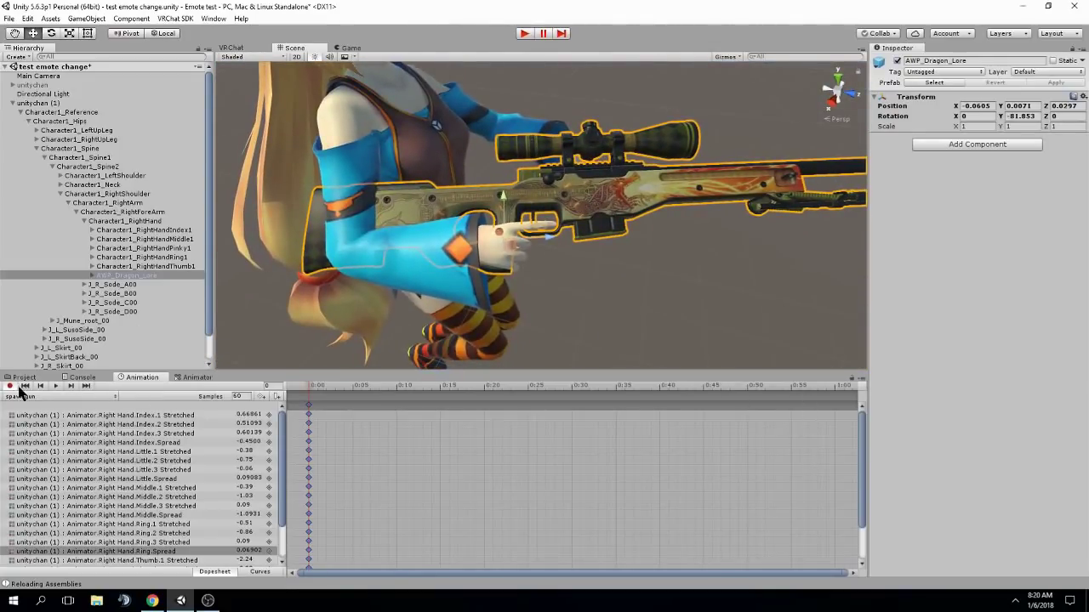
Try sliding the rifle forward while the spawn gun clip is recording, and undo the recorded position change.
left_click_drag(281, 450, 264, 510)
left_click(263, 512)
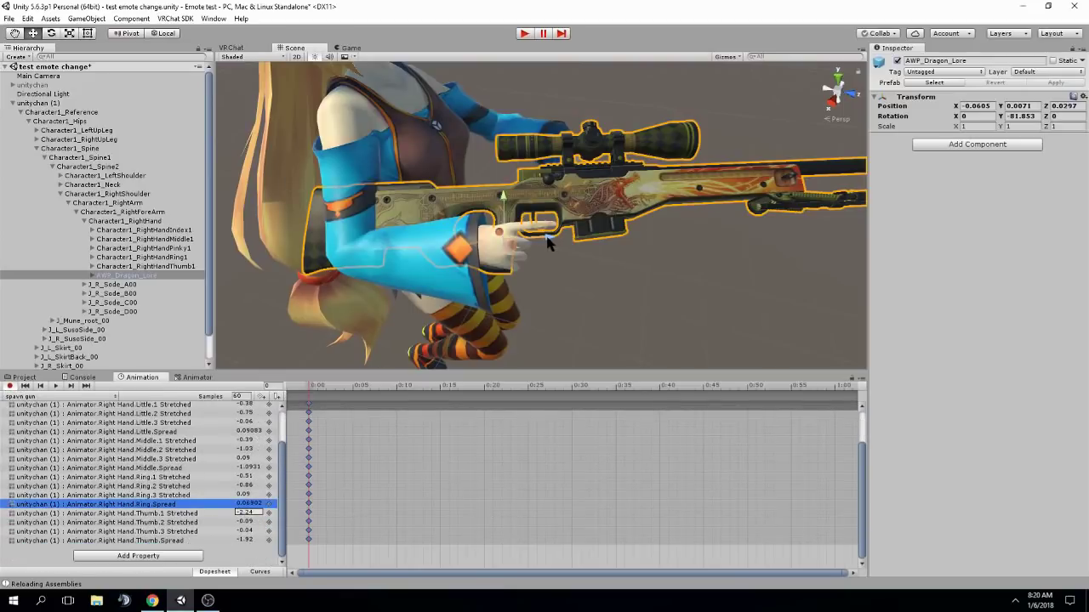
left_click_drag(545, 237, 600, 235)
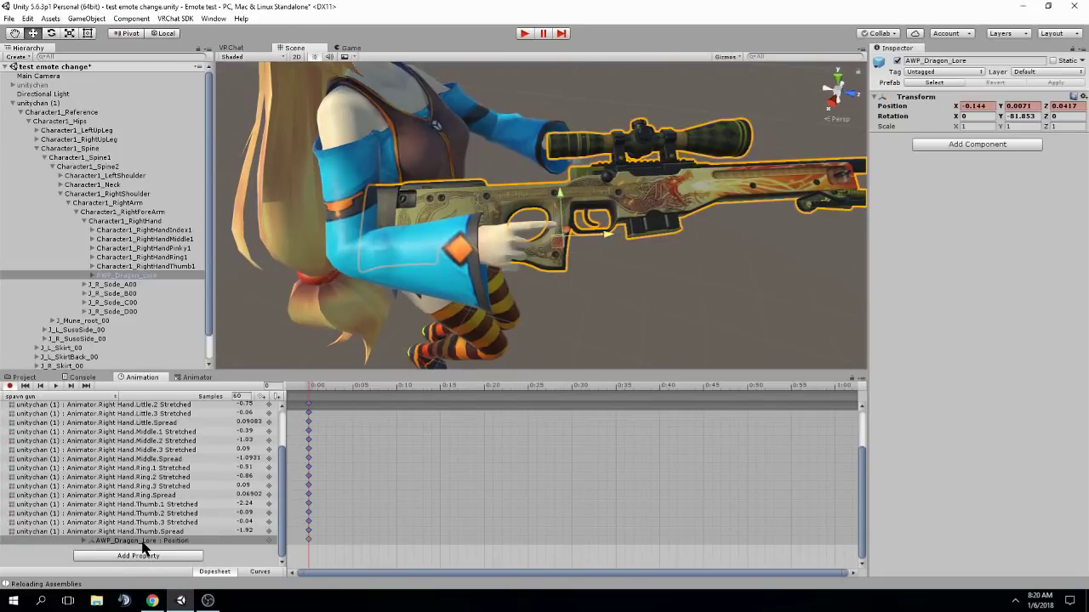
key("ctrl+z")
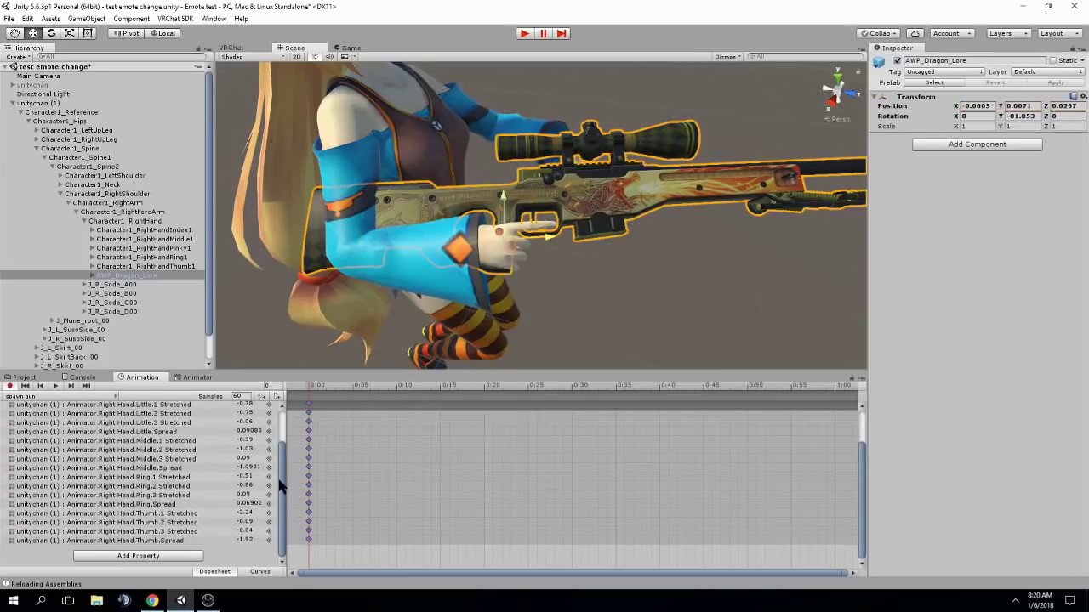
left_click_drag(281, 485, 284, 416)
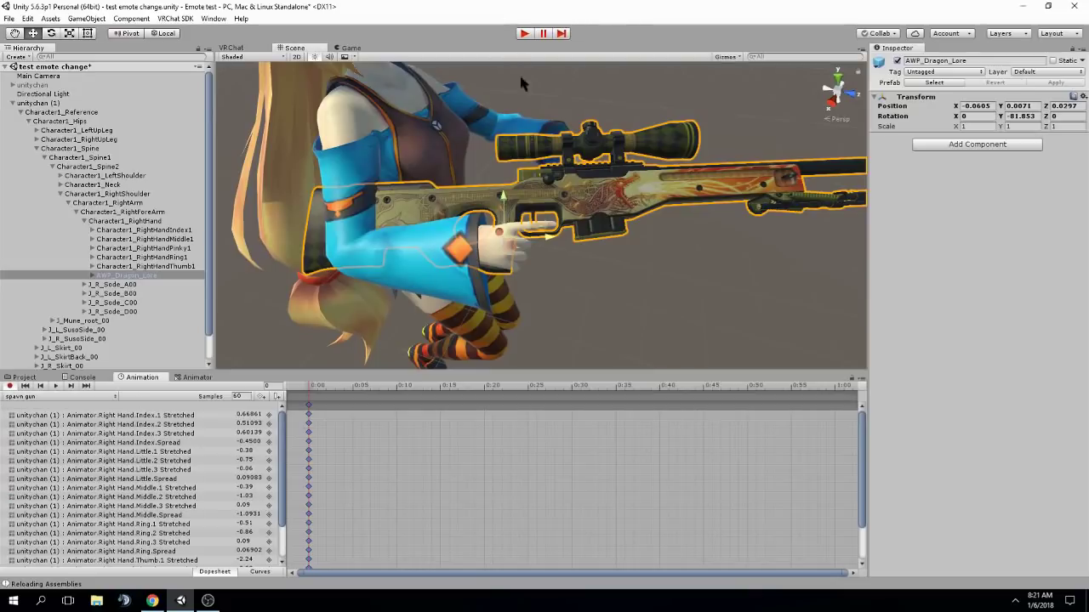
Turn off animation recording and tilt the AWP_Dragon_Lore rifle downward to an X rotation of about 20.1.
left_click(10, 387)
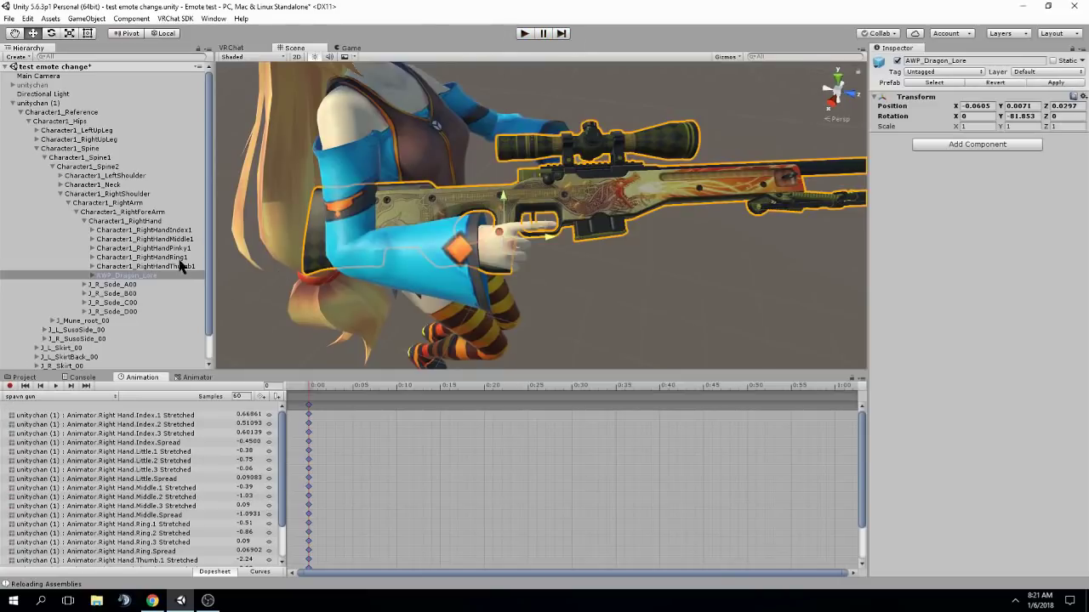
scroll(517, 193, "up", 8)
scroll(506, 181, "down", 8)
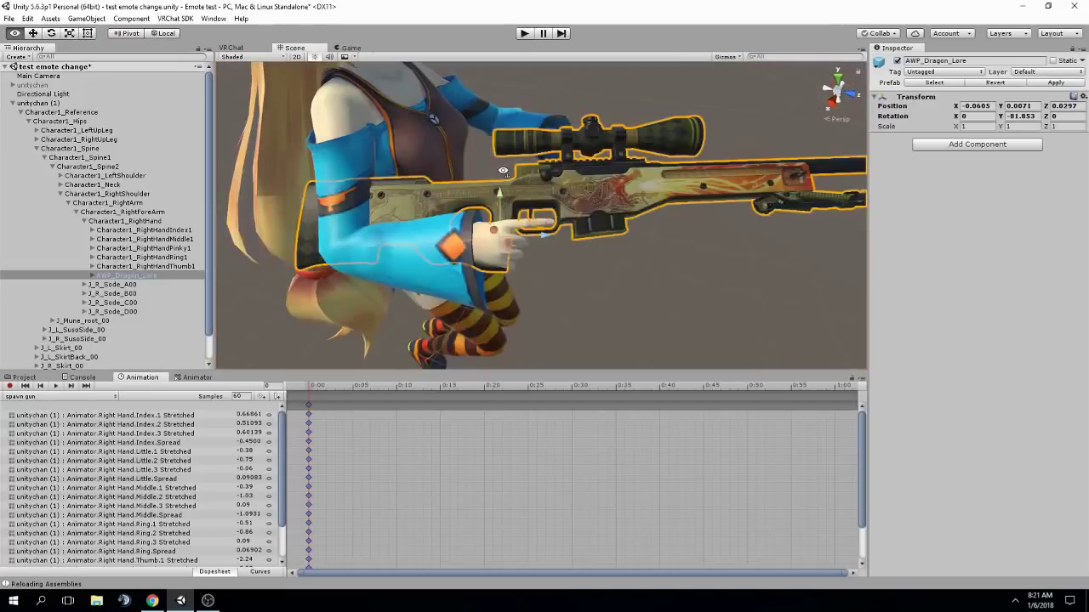
scroll(501, 177, "up", 5)
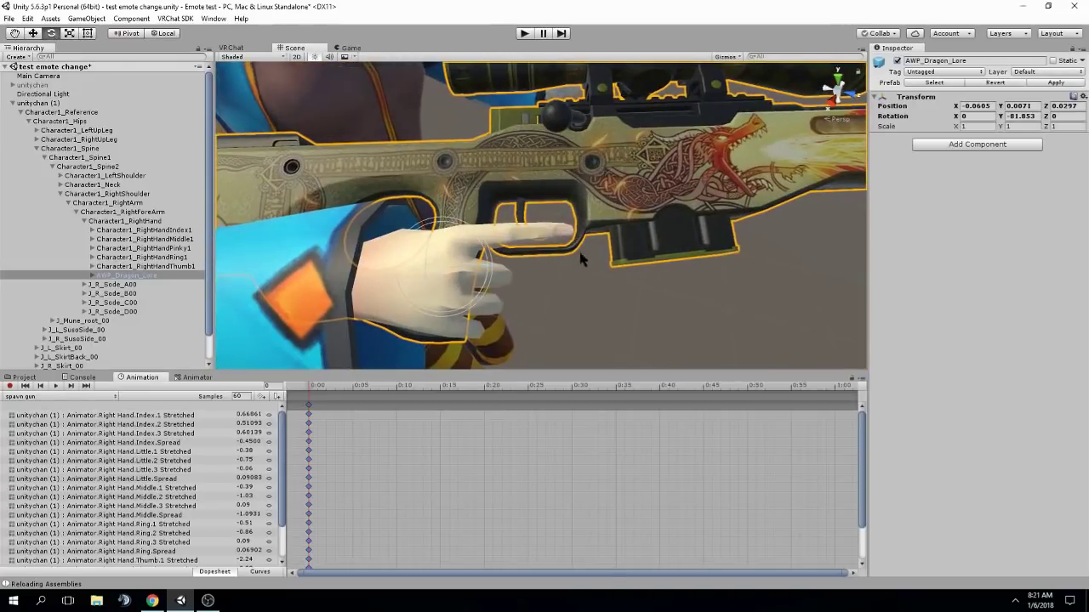
mouse_move(498, 268)
left_mouse_down("alt")
mouse_move(417, 262)
mouse_move(508, 281)
left_mouse_up("alt")
scroll(536, 277, "down", 6)
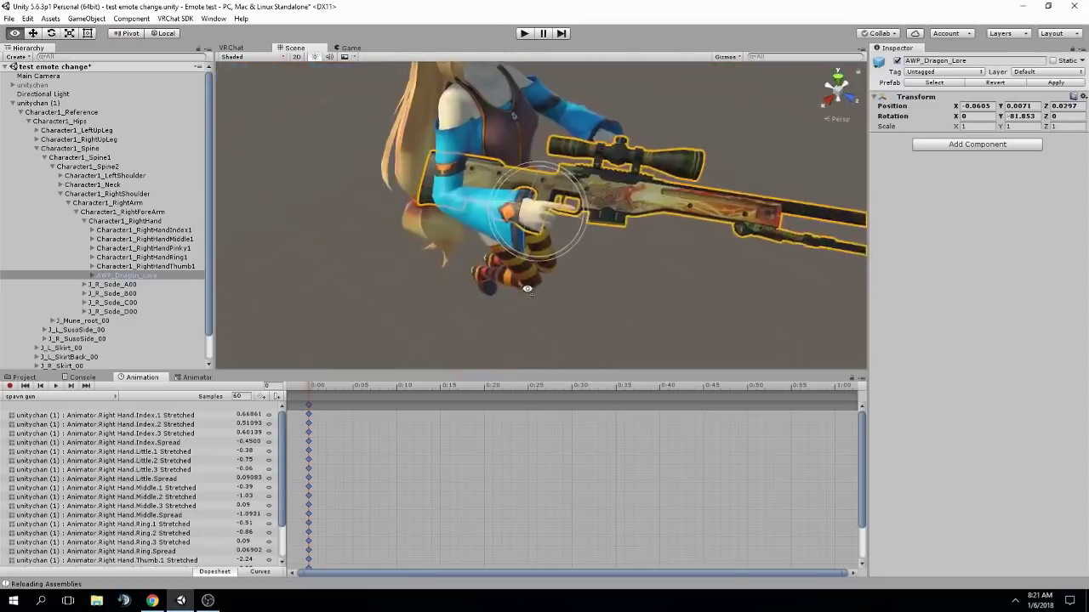
scroll(544, 272, "up", 6)
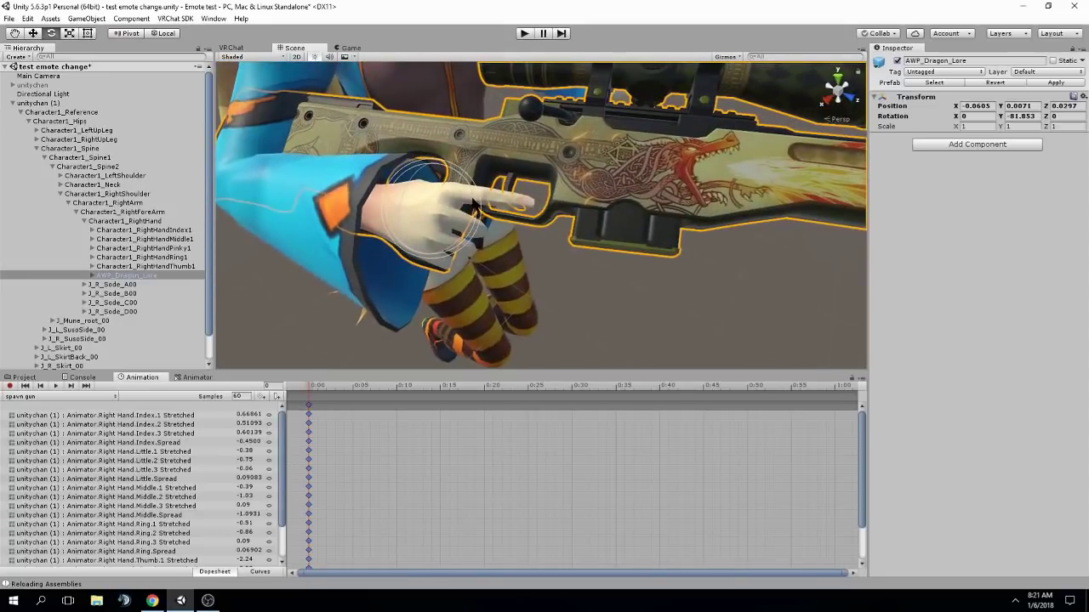
left_click_drag(474, 204, 473, 218)
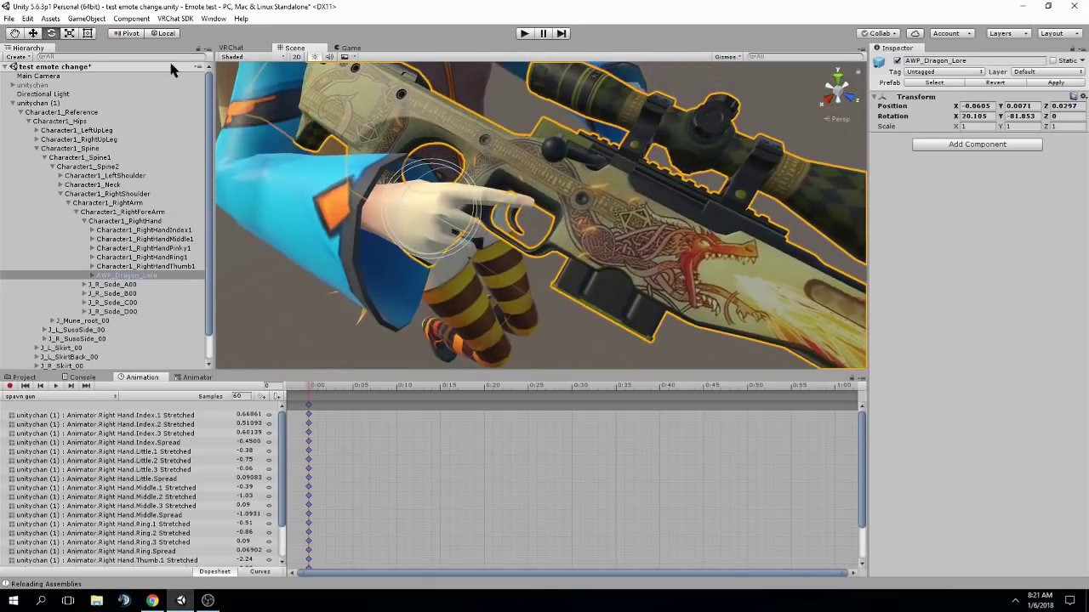
Move the tilted rifle closer to the right hand, to about X -0.0708, Y 0.0033, Z 0.0312.
left_click(33, 33)
left_click_drag(464, 236, 446, 221)
key("s")
right_click_drag(444, 220, 419, 64)
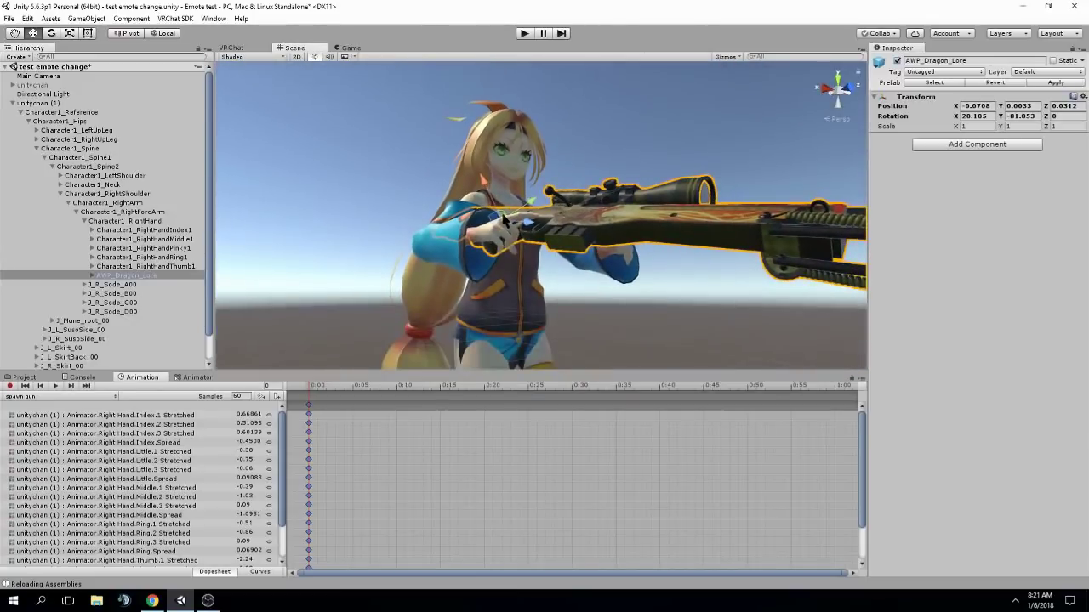
Shift the rifle so its grip sits inside the curled fingers, at about X -0.0742, Y 0.0011, Z 0.0457.
left_click_drag(490, 194, 481, 173)
key("w")
right_click_drag(506, 189, 184, 105)
key("d")
left_click(582, 305)
key("w")
left_click(396, 189)
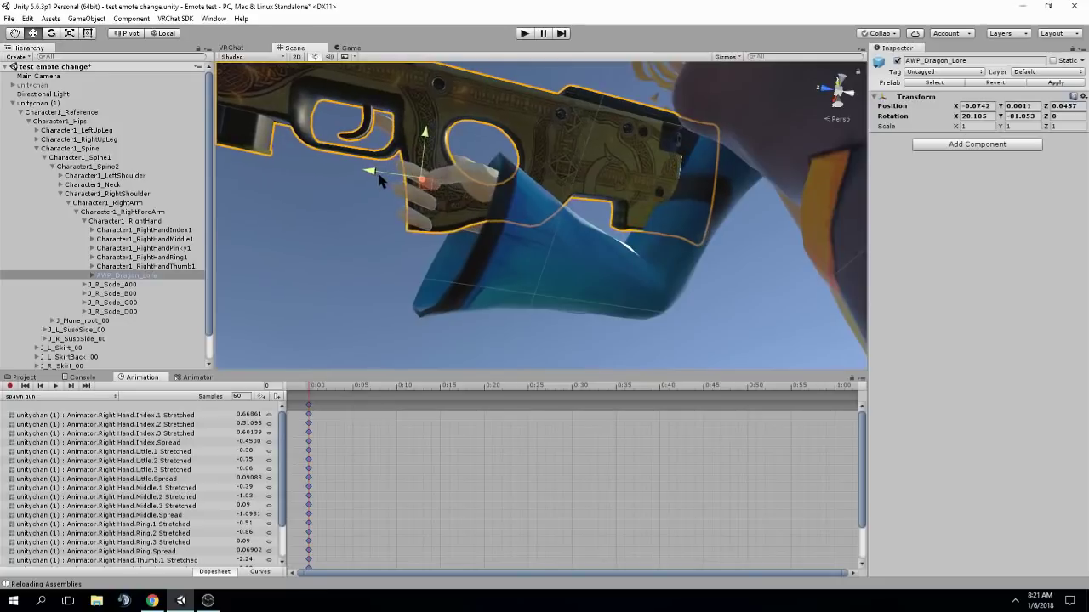
Fine-tune the rifle's position in the hand to about X -0.0751, Y 0.0012, Z 0.0373, check the fit, and keep AWP_Dragon_Lore selected.
right_click_drag(377, 170, 558, 224)
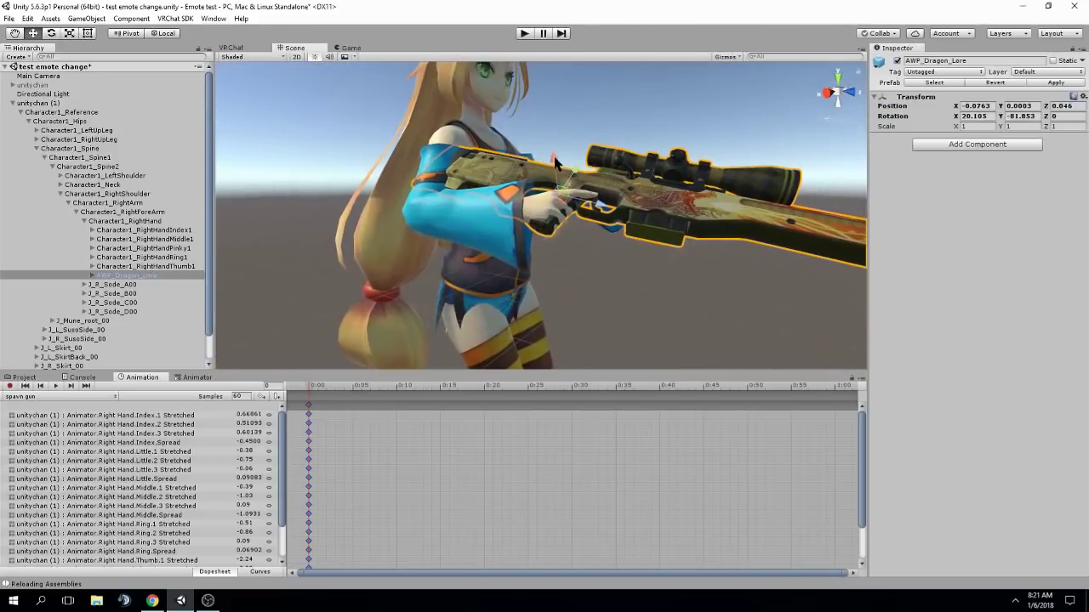
left_click_drag(554, 153, 553, 159)
left_click_drag(597, 206, 595, 206)
left_click(640, 100)
right_click_drag(640, 101, 497, 231)
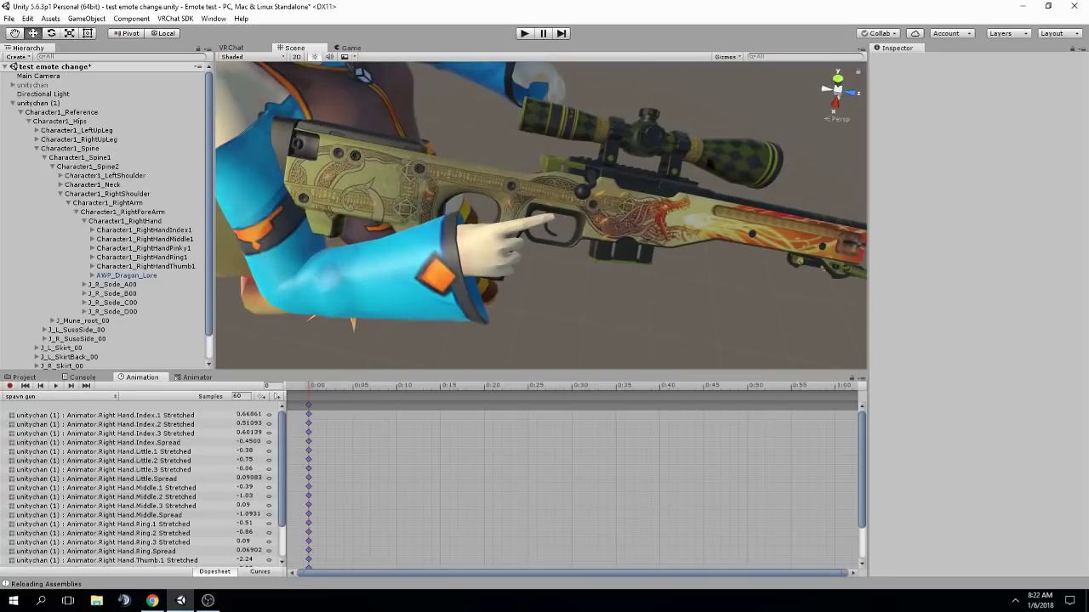
left_click(132, 276)
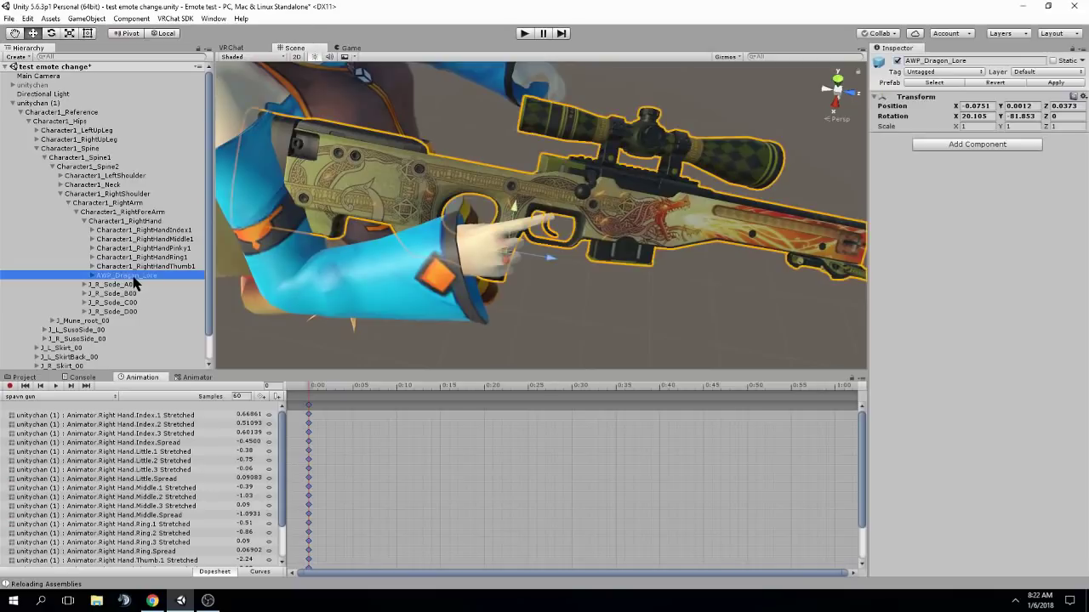
Set the Right Hand Index Spread of the spawn gun animation to -1.4, keeping AWP_Dragon_Lore selected.
left_click(1083, 98)
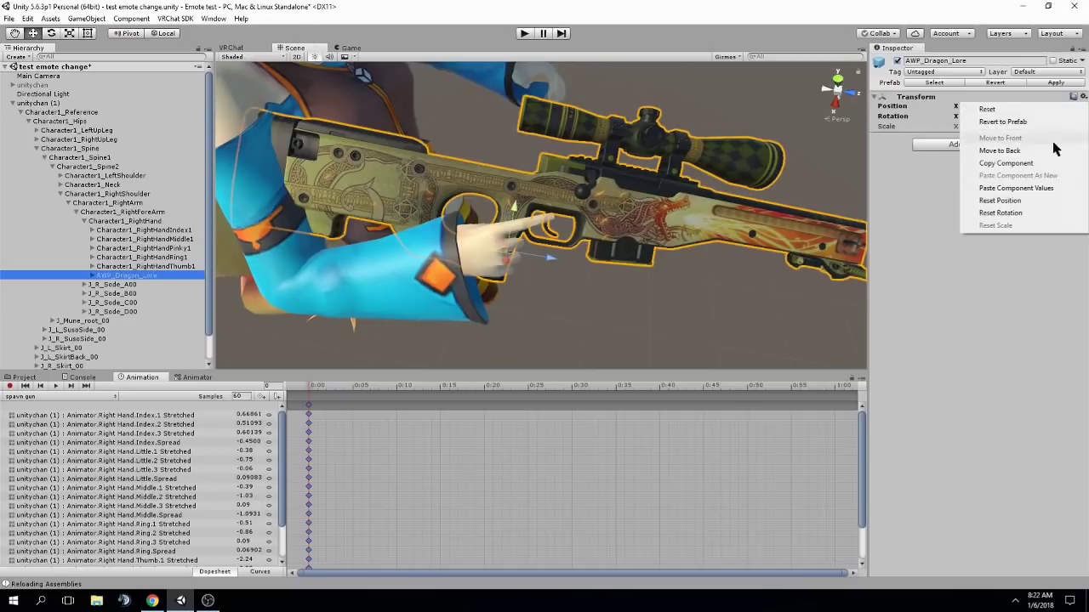
left_click(918, 266)
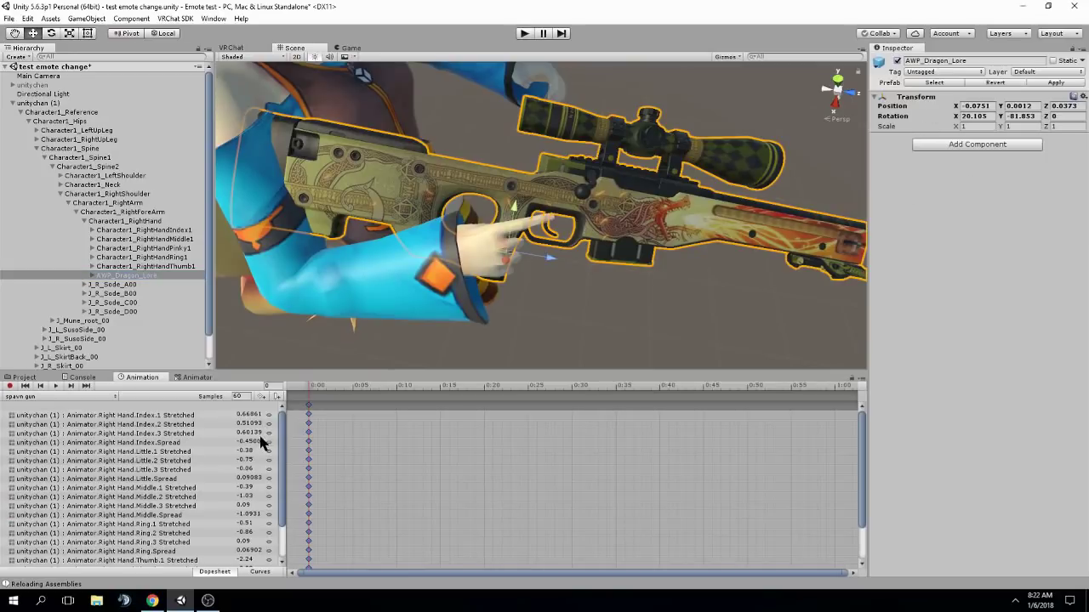
left_click_drag(232, 443, 213, 439)
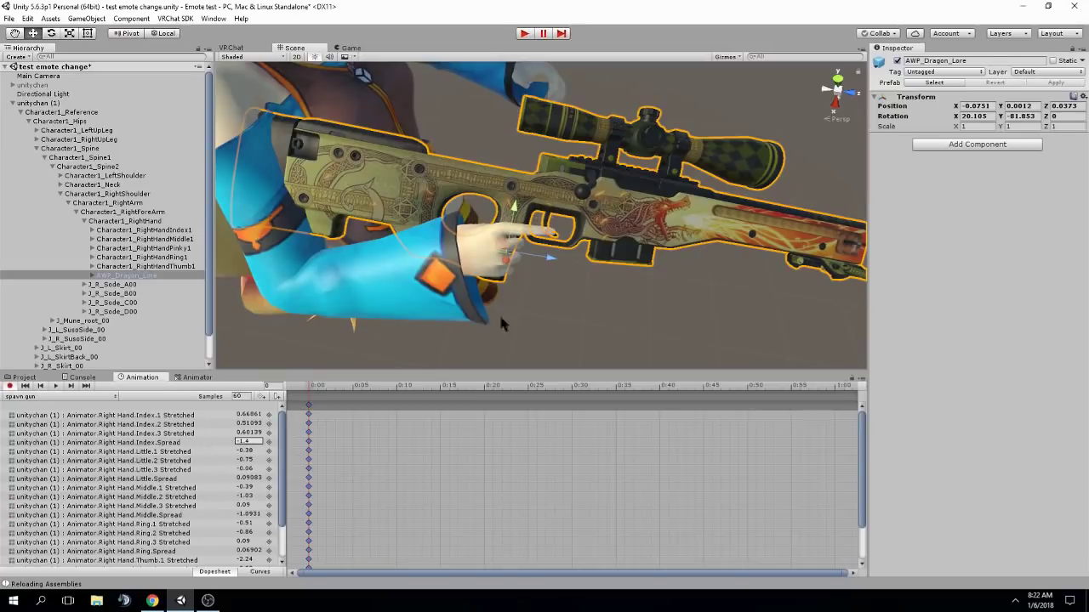
left_click(569, 293)
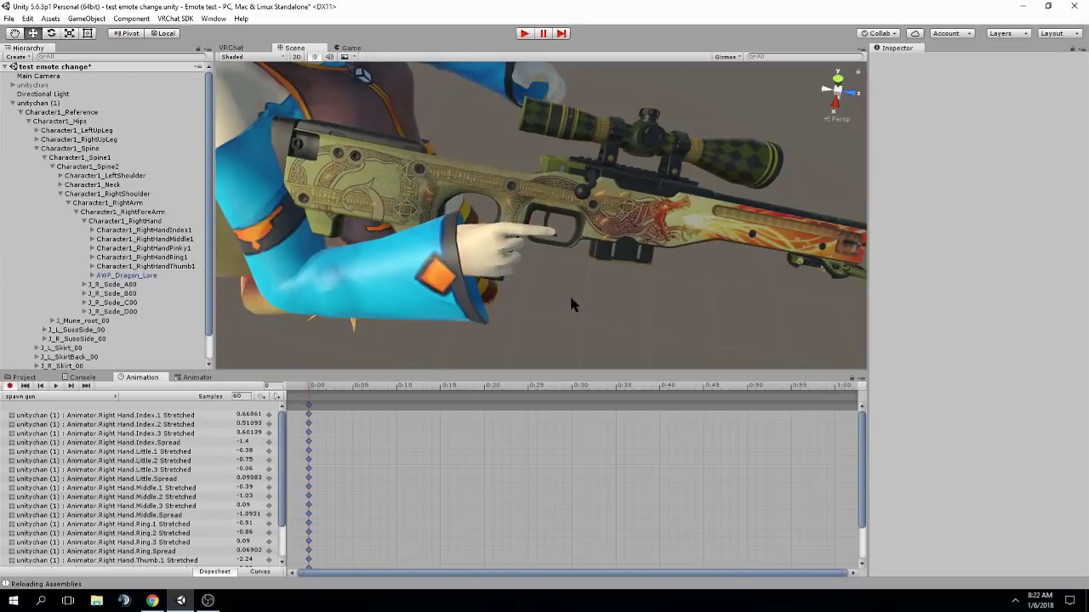
left_click(112, 276)
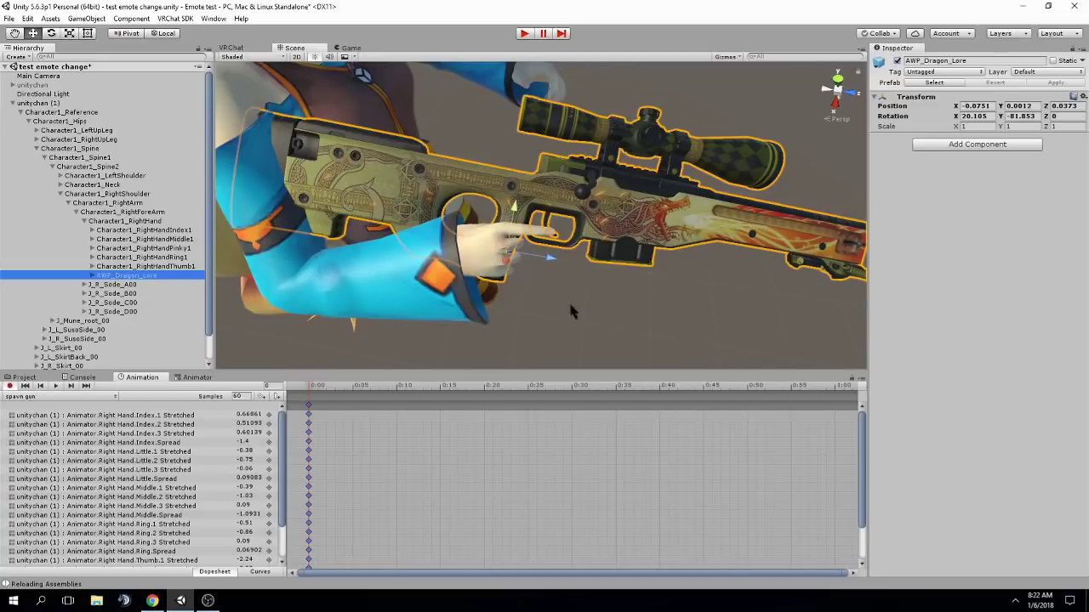
scroll(240, 475, "down", 2)
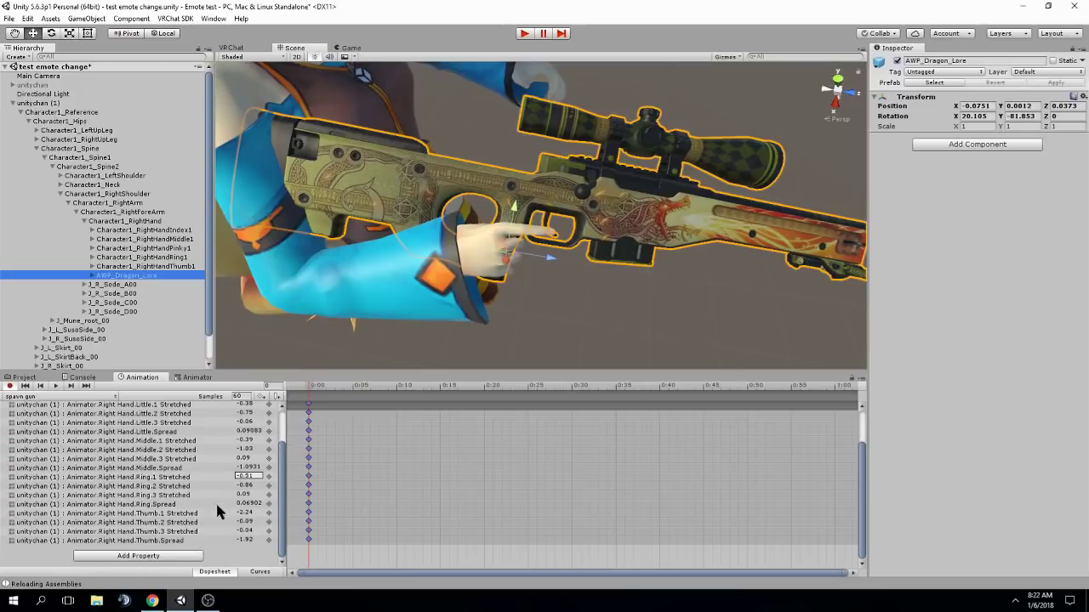
scroll(218, 519, "up", 2)
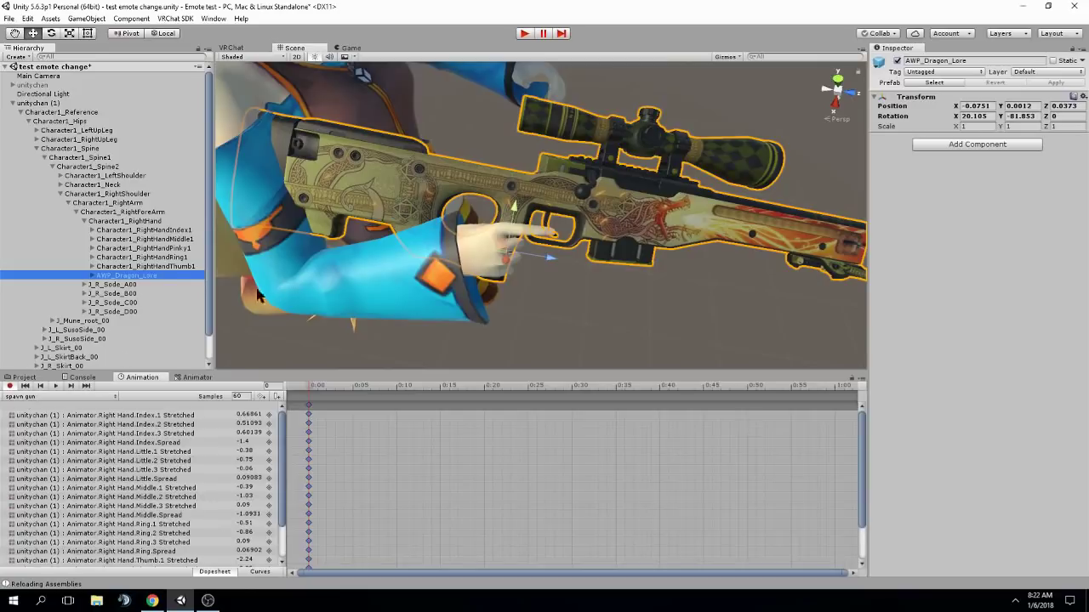
Turn off animation recording and copy the Transform component of the AWP_Dragon_Lore rifle.
left_click(10, 386)
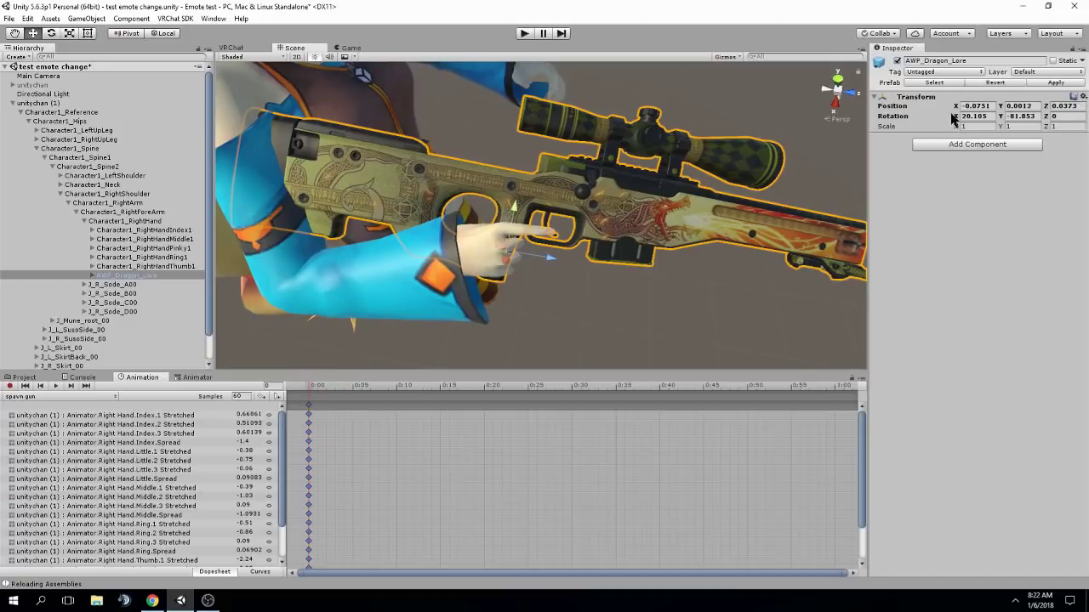
left_click(1082, 96)
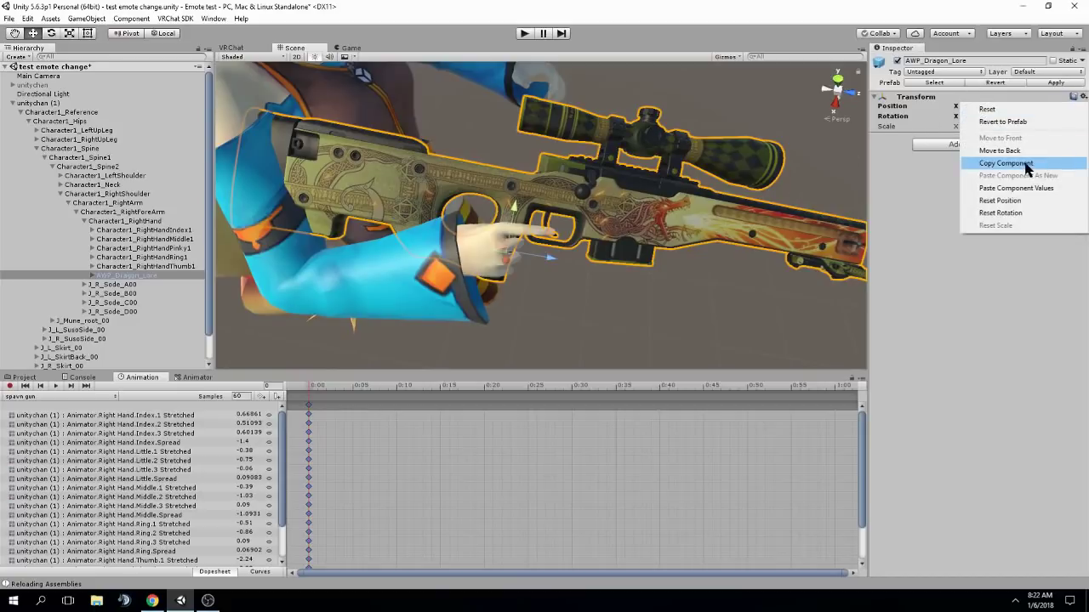
left_click(925, 100)
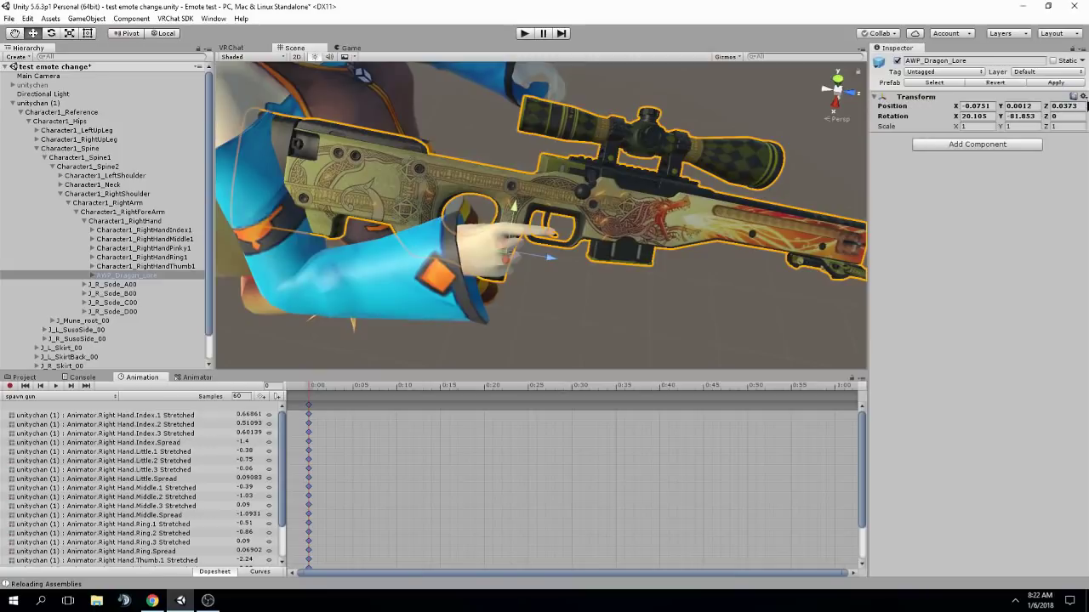
left_click(1083, 96)
left_click(1006, 164)
Deactivate the unitychan (1) avatar and activate the original unitychan avatar.
left_click(47, 103)
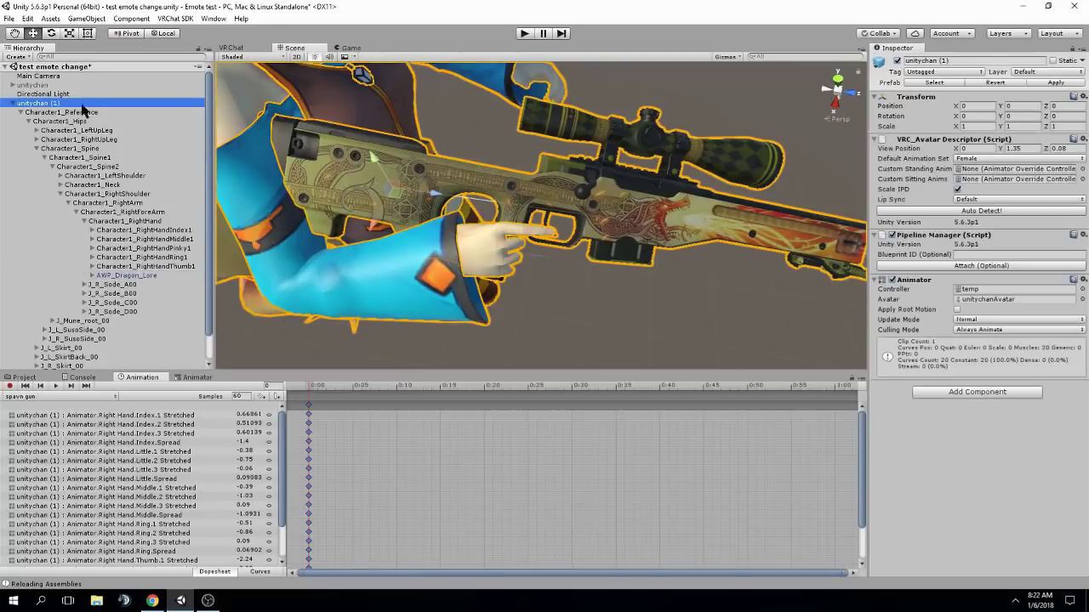
left_click(896, 61)
left_click(39, 85)
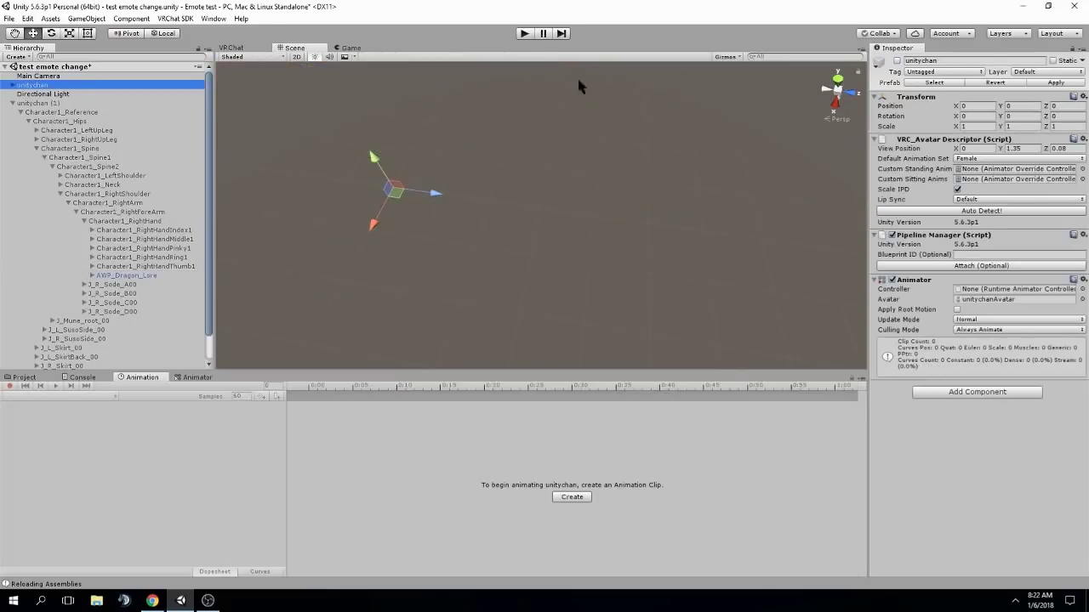
left_click(897, 60)
left_click_drag(673, 154, 515, 260, "alt")
Paste the copied Transform values onto the AWP_Dragon_Lore under the deactivated unitychan (1).
left_click(124, 276)
left_click_drag(241, 272, 527, 205, "alt")
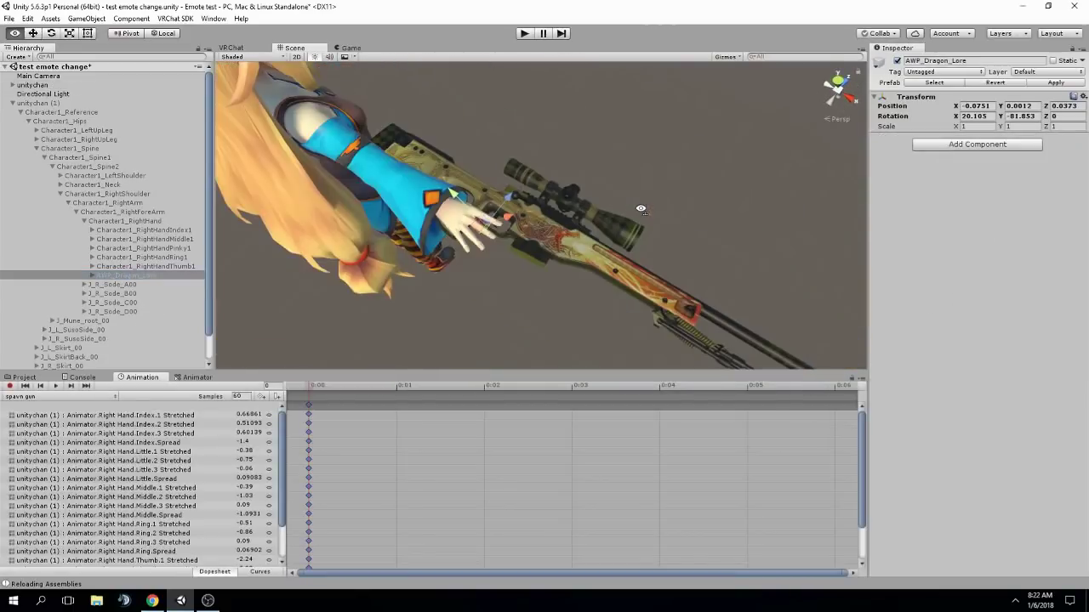
left_click(92, 276)
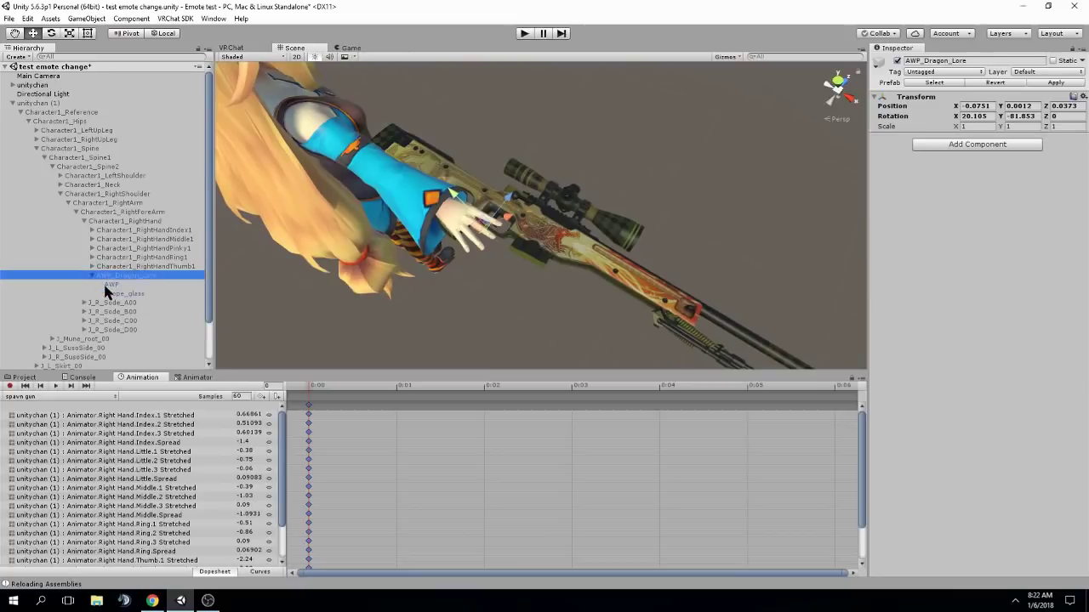
left_click(90, 275)
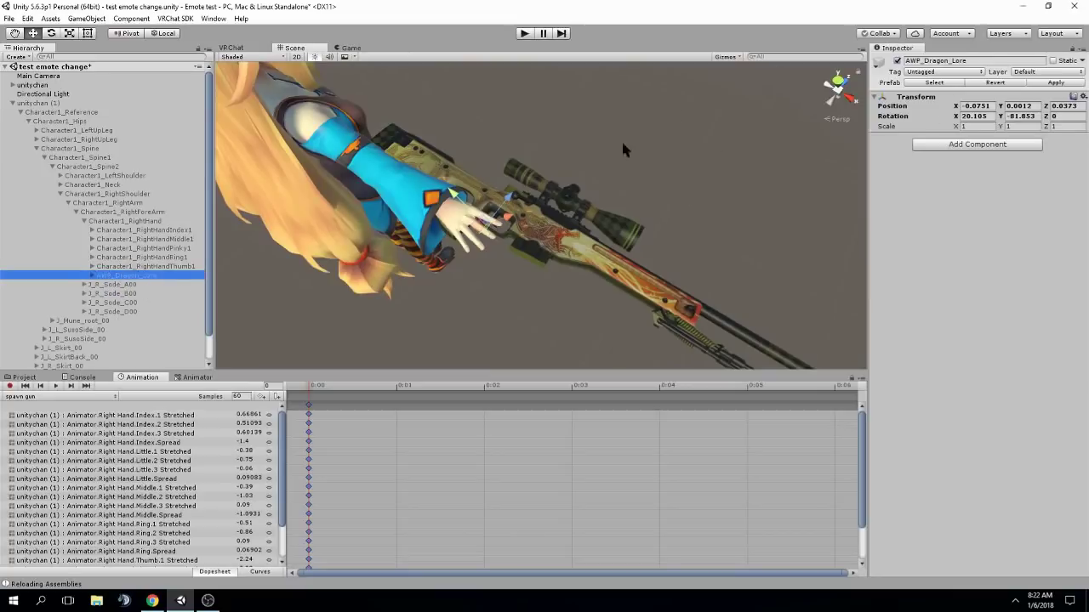
right_click_drag(625, 150, 599, 150)
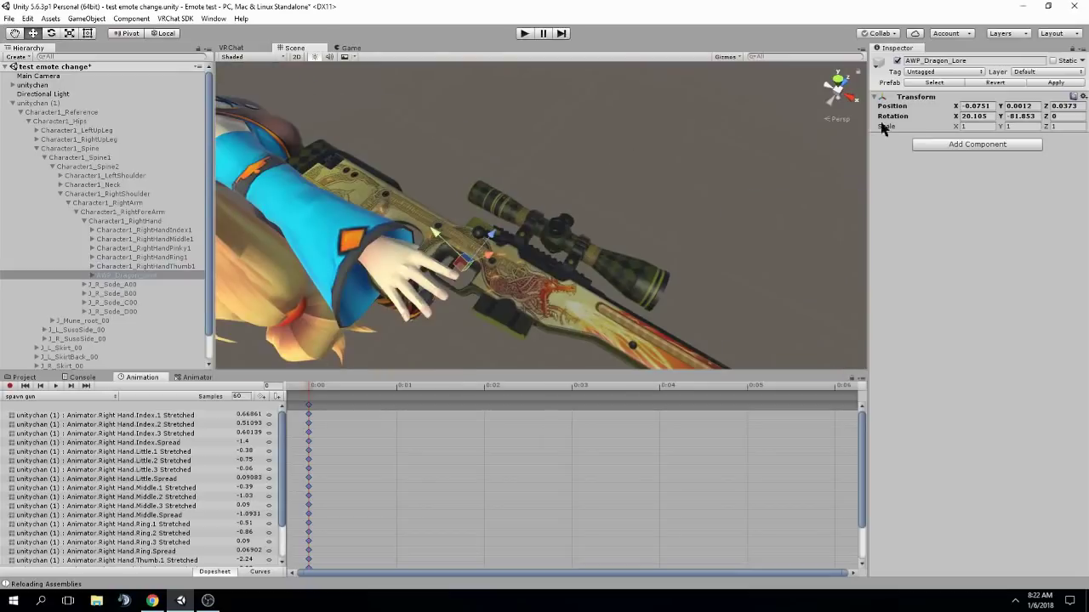
left_click(1082, 97)
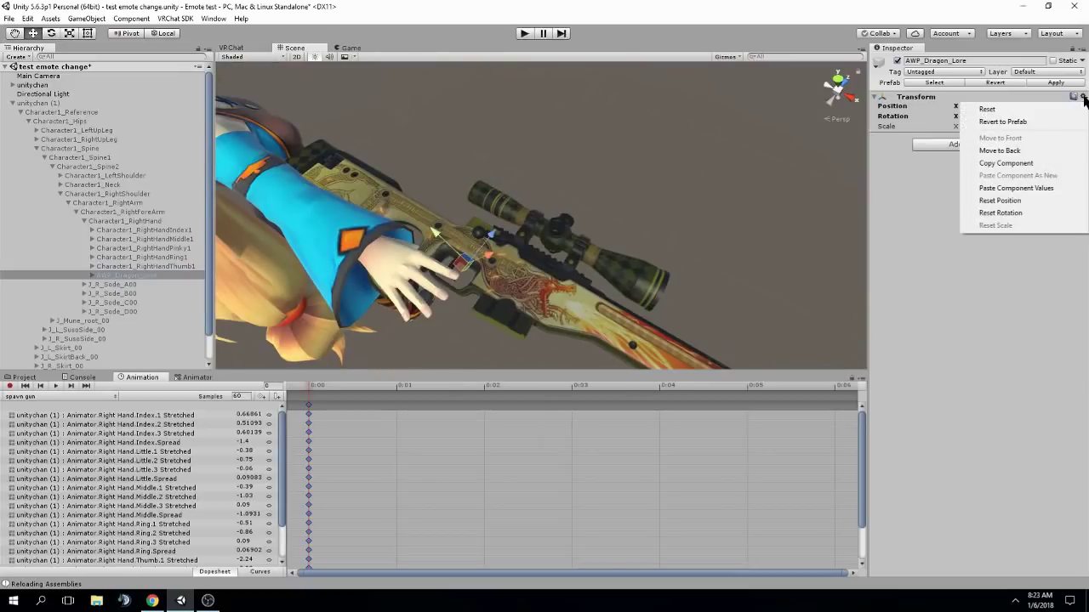
left_click(1017, 189)
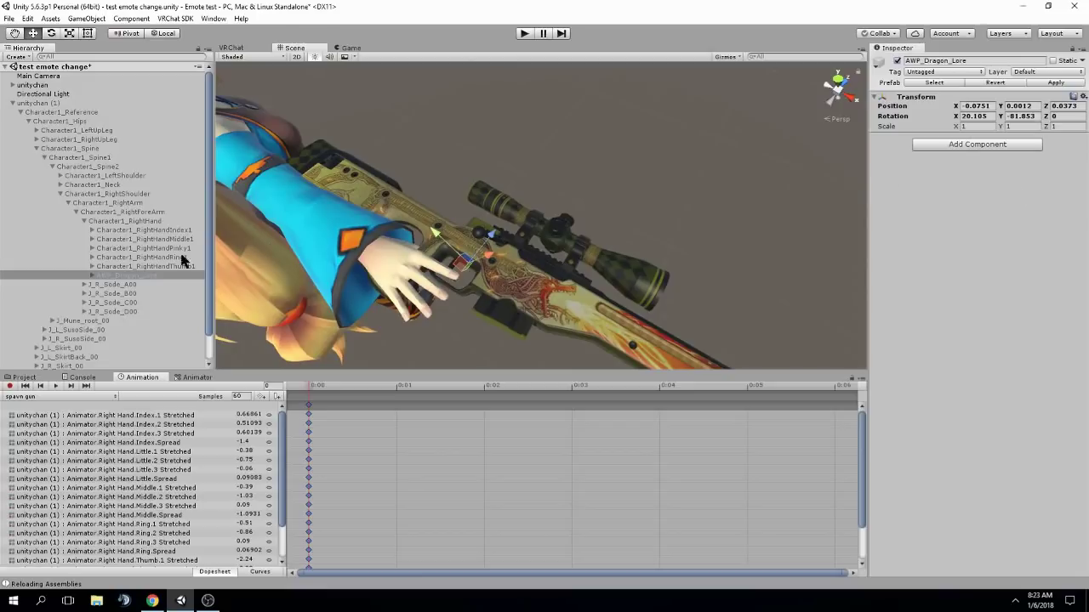
Paste the copied Transform values onto the AWP_Dragon_Lore in the original unitychan's right hand and check its placement.
left_click(27, 102)
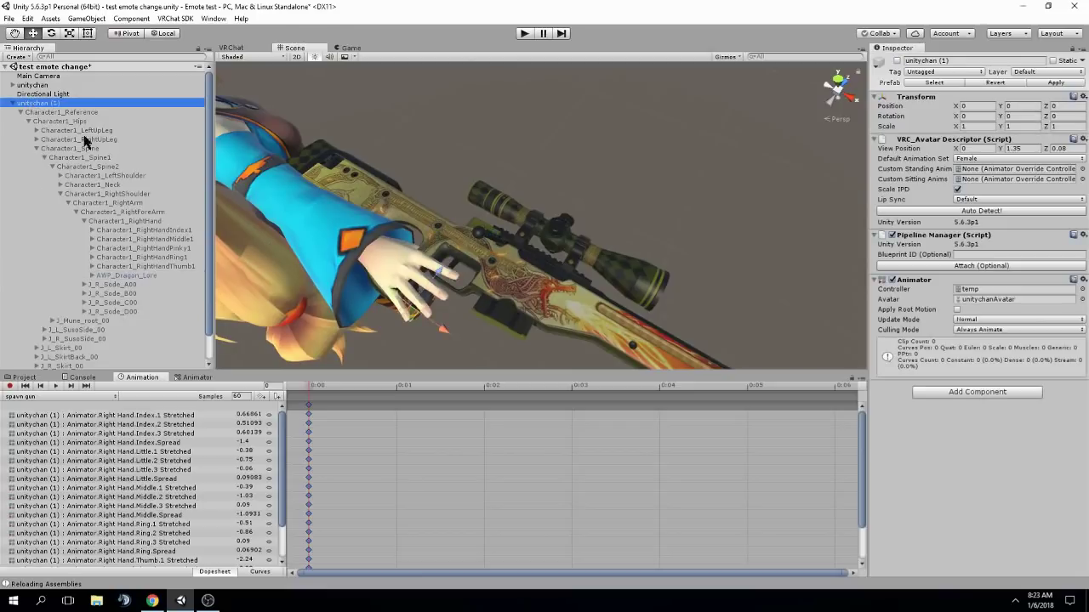
left_click(12, 102)
left_click(18, 86)
left_click(13, 85)
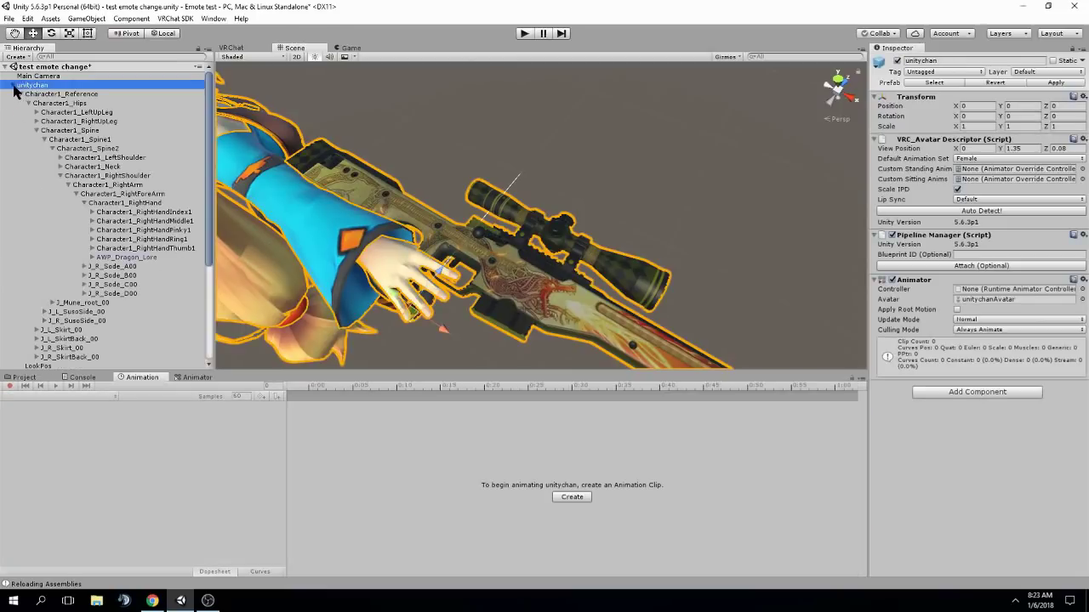
left_click(513, 297)
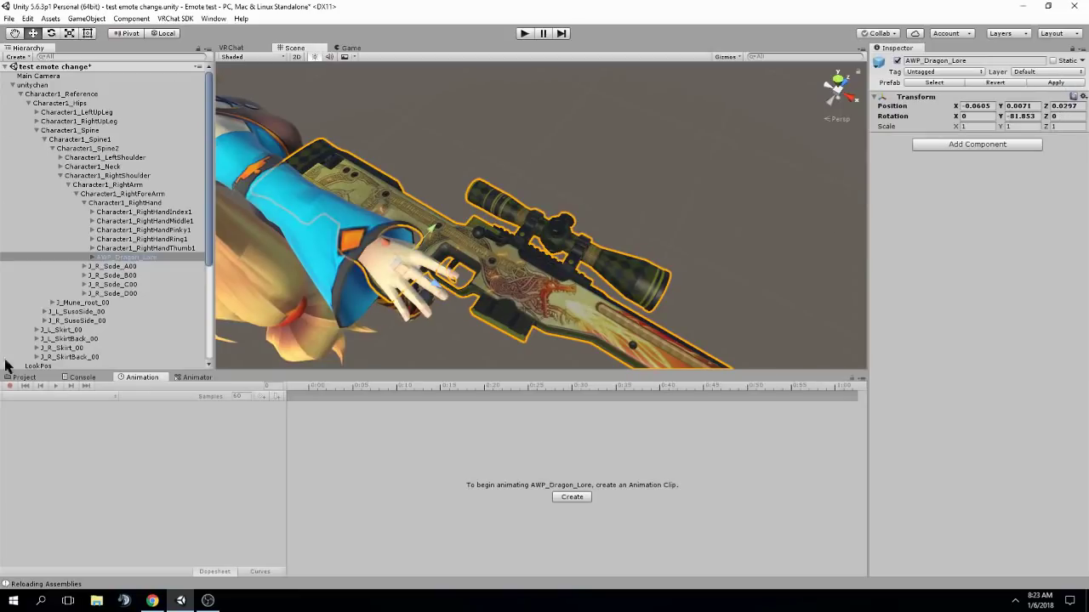
left_click(1083, 97)
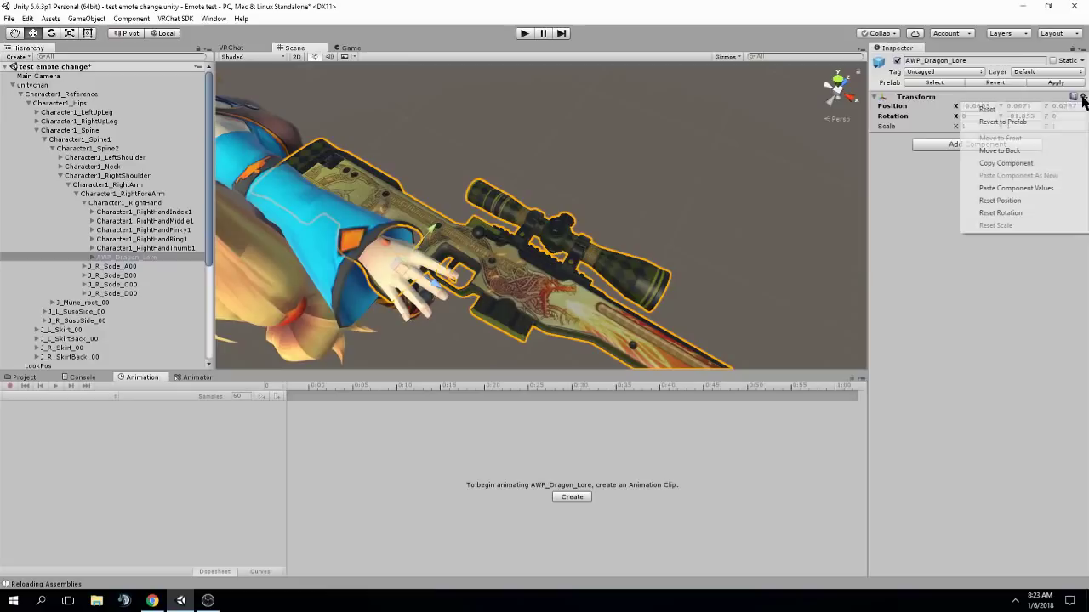
left_click(1016, 188)
left_click_drag(524, 166, 443, 247, "alt")
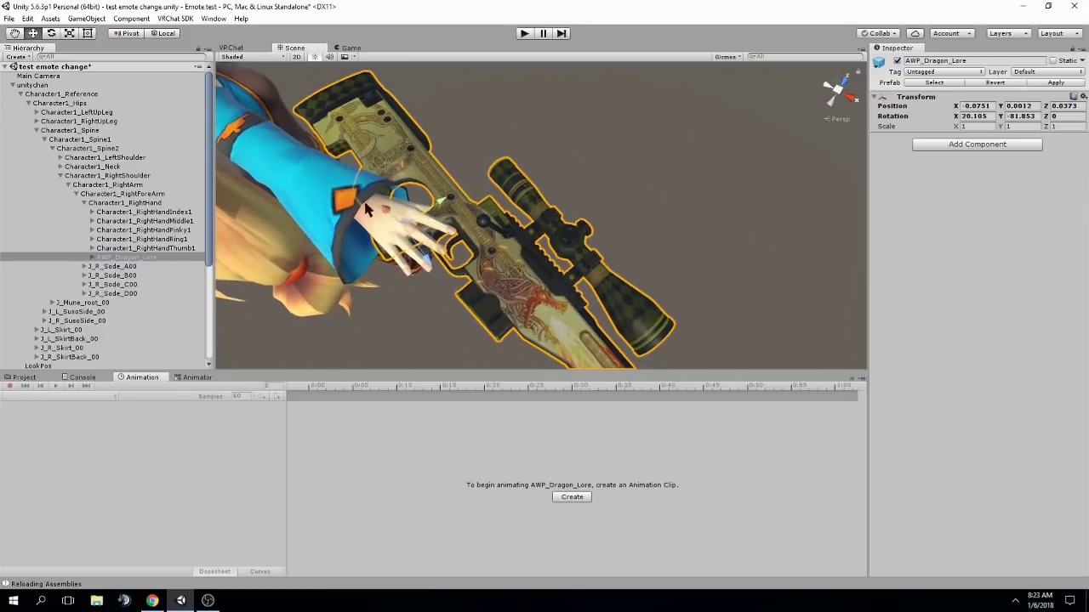
left_click(735, 153)
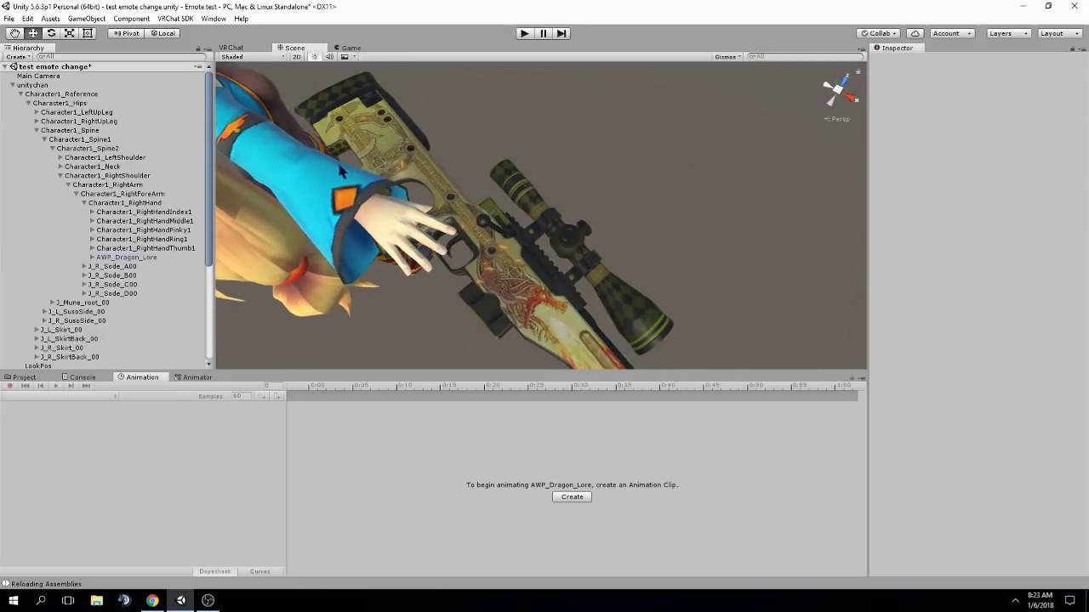
left_click_drag(428, 143, 336, 110, "alt")
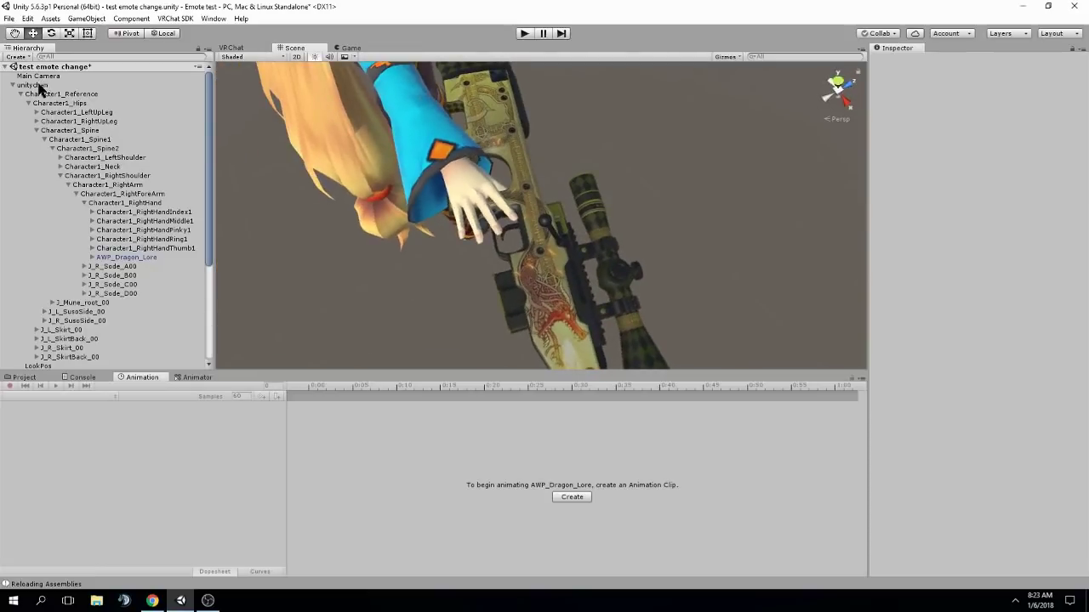
scroll(133, 232, "down", 5)
scroll(141, 270, "up", 5)
Collapse the unitychan hierarchy and delete the old unitychan (1) duplicate from the scene.
double_click(34, 88)
left_click(12, 86)
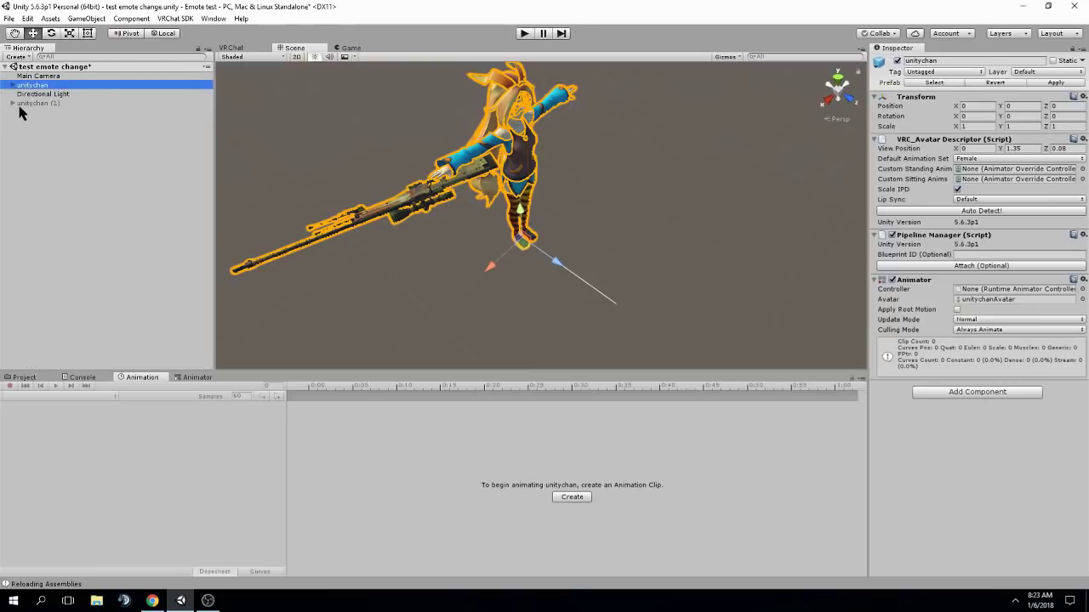
right_click(31, 103)
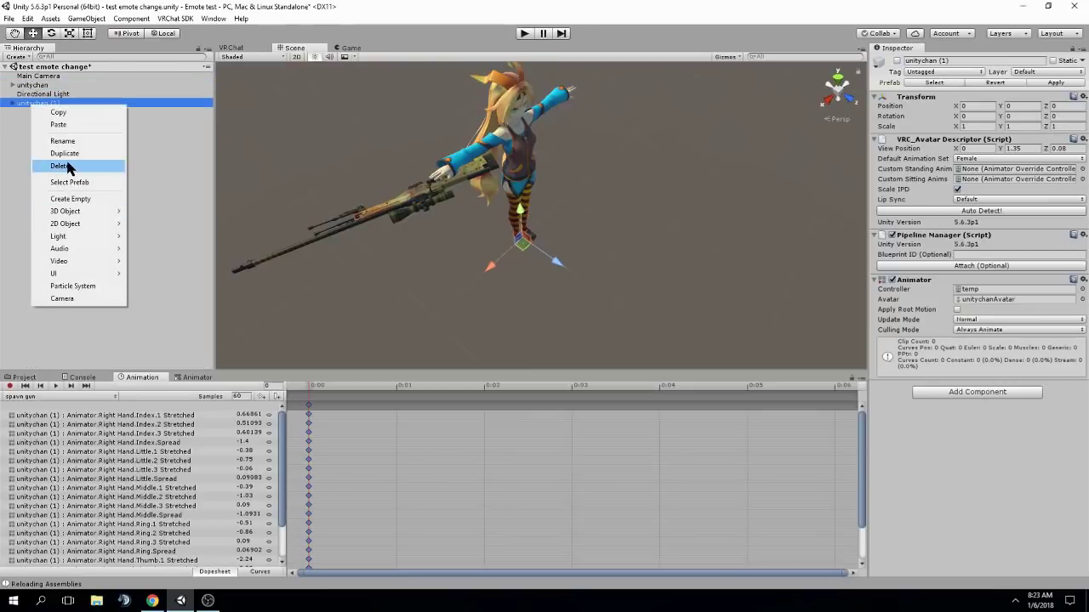
left_click(66, 166)
Duplicate the updated unitychan avatar and deactivate the original.
right_click(39, 86)
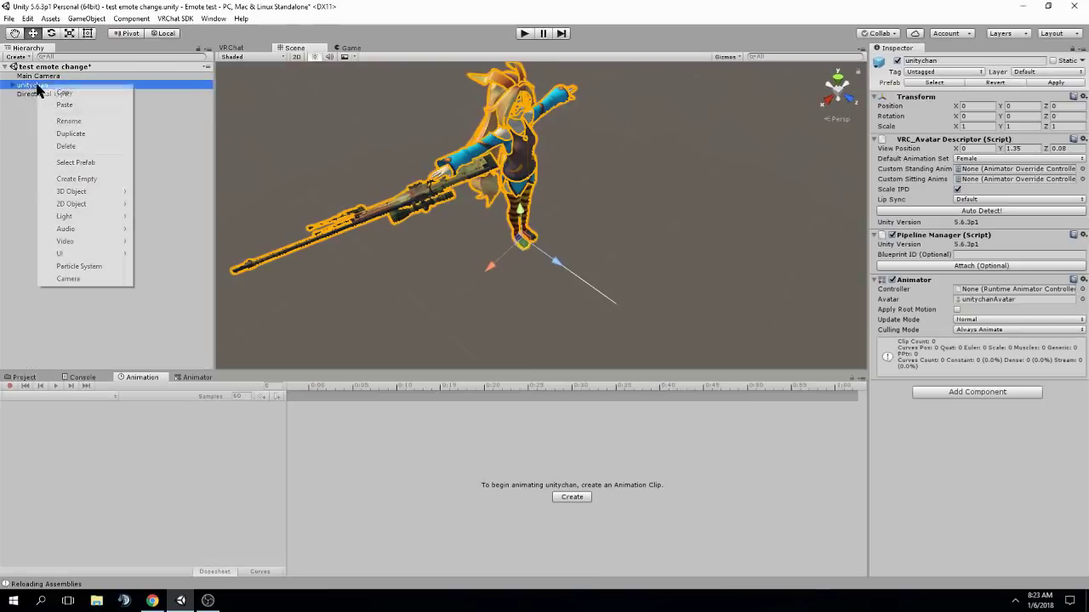
left_click(82, 138)
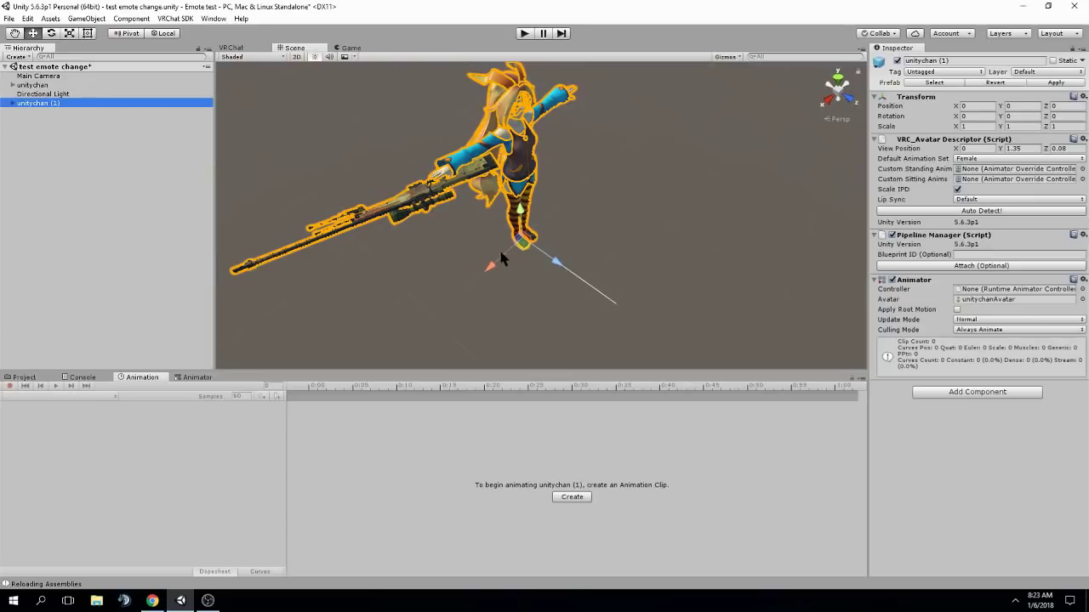
left_click(34, 85)
left_click(896, 61)
Assign the temp controller asset to the Animator of the new unitychan (1) duplicate.
key("w")
right_click_drag(696, 120, 673, 111)
left_click(21, 102)
left_click(12, 104)
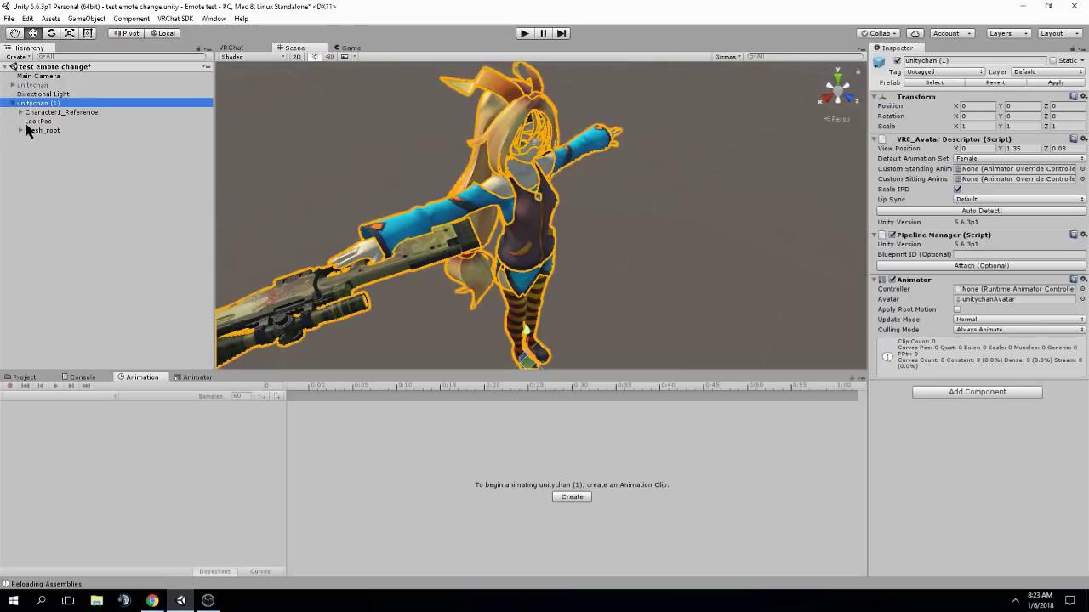
left_click(19, 373)
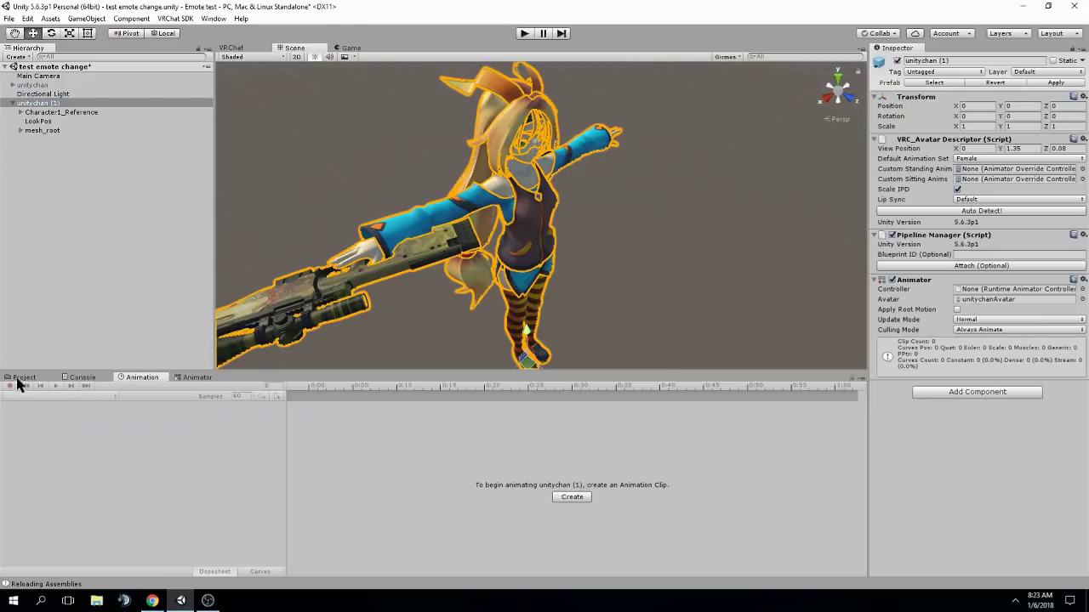
left_click_drag(313, 431, 985, 294)
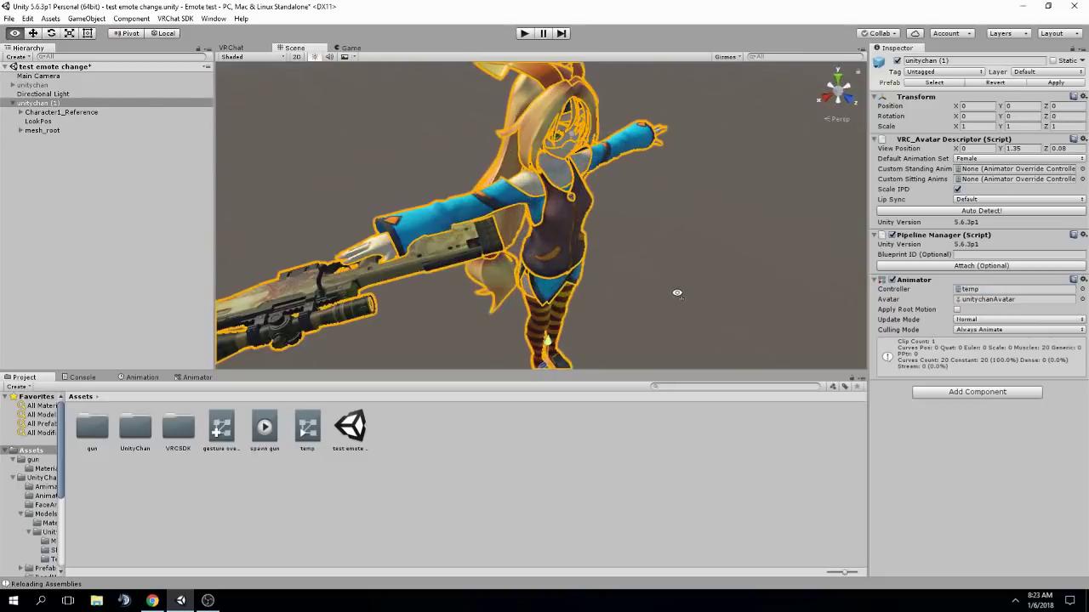
Turn on recording for the spawn gun animation on unitychan (1) and inspect how the posed hand fits the rifle grip and trigger.
left_click(125, 377)
left_click(11, 386)
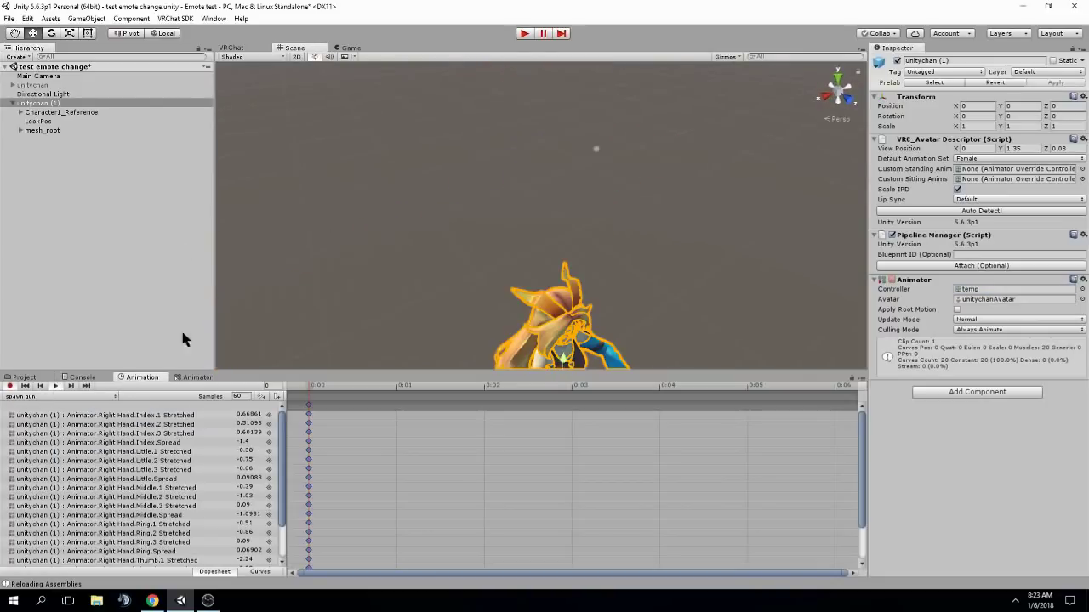
middle_click_drag(552, 340, 357, 102)
left_click_drag(442, 313, 724, 318, "alt")
key("w")
right_click_drag(724, 318, 579, 289)
left_click(623, 301)
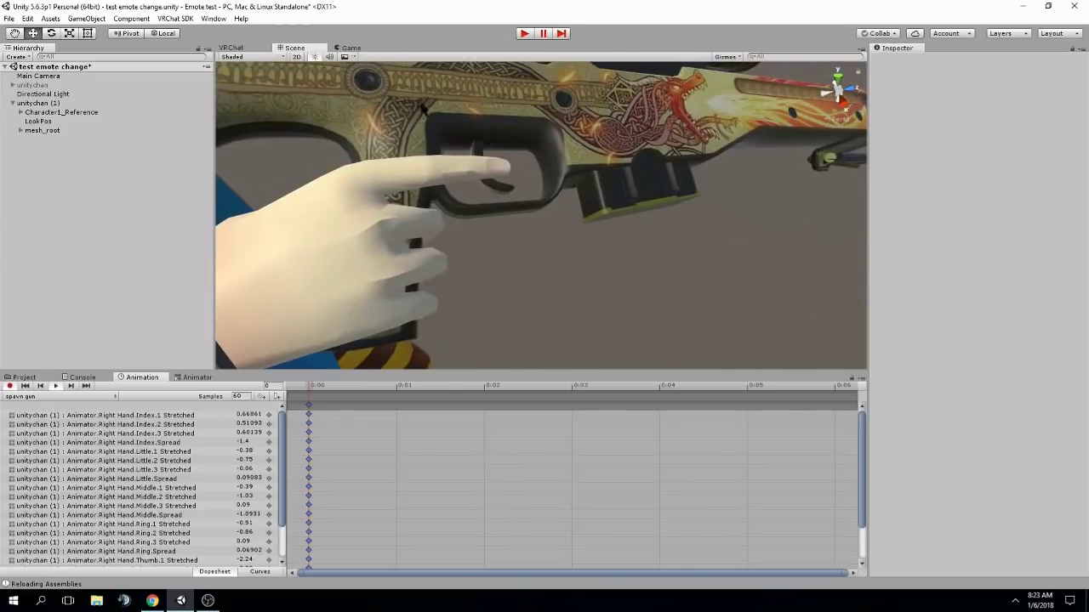
key("s")
right_click_drag(464, 205, 480, 264)
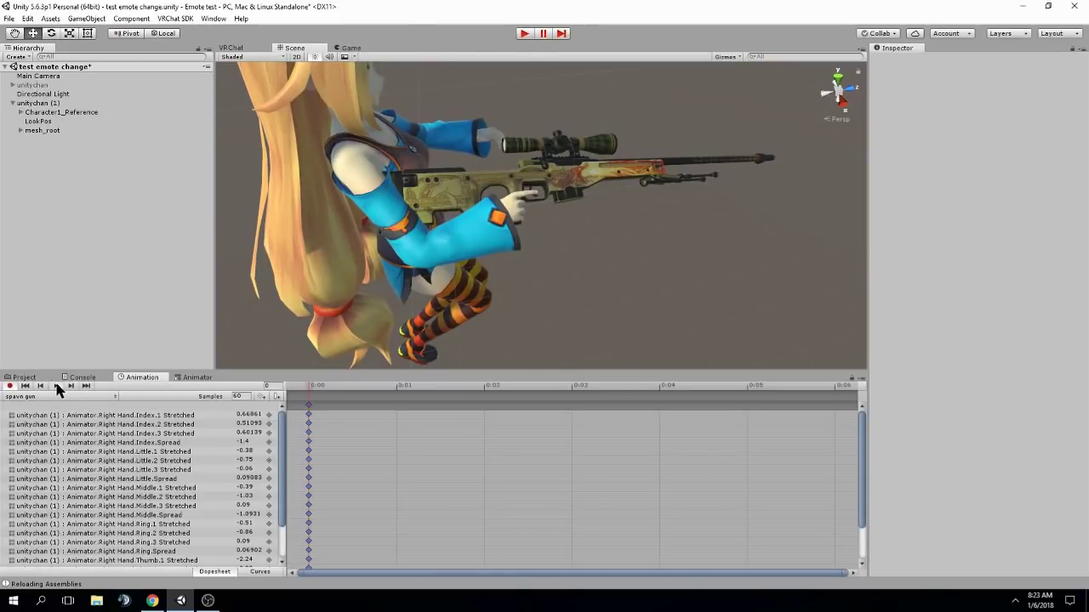
Leave recording to check the avatar's unanimated pose, and resume it to compare with the spawn gun pose at 0:00.
left_click(11, 387)
key("s")
mouse_move(223, 292)
right_mouse_down()
mouse_move(222, 195)
mouse_move(225, 300)
right_mouse_up()
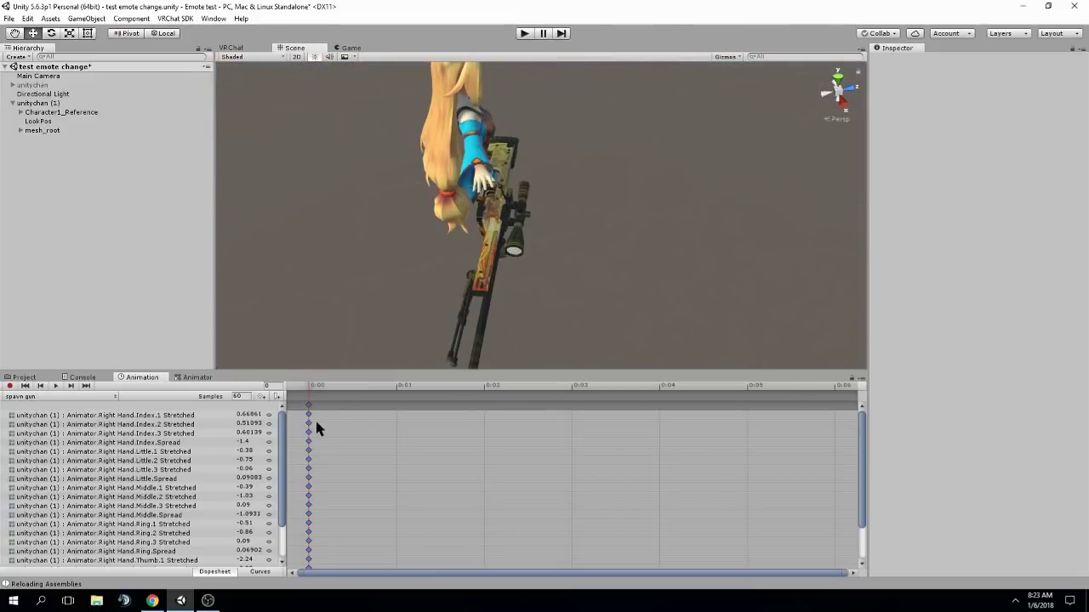
mouse_move(282, 441)
left_mouse_down()
mouse_move(282, 505)
mouse_move(284, 434)
left_mouse_up()
mouse_move(312, 389)
left_mouse_down()
mouse_move(382, 388)
mouse_move(308, 387)
left_mouse_up()
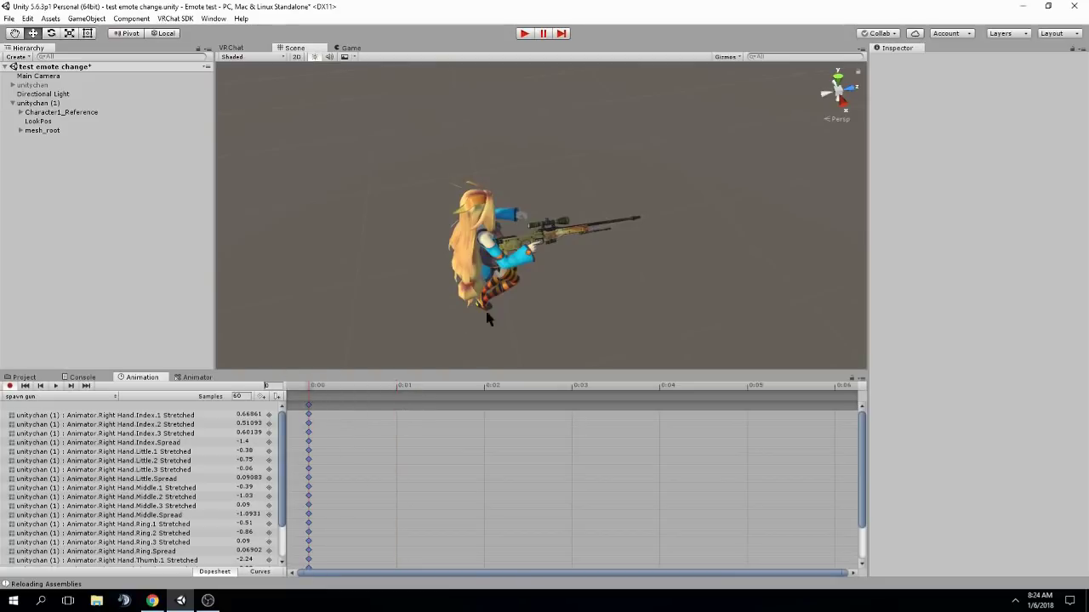
scroll(489, 319, "up", 6)
Locate the AWP_Dragon_Lore rifle under the right hand of unitychan (1).
left_click(42, 102)
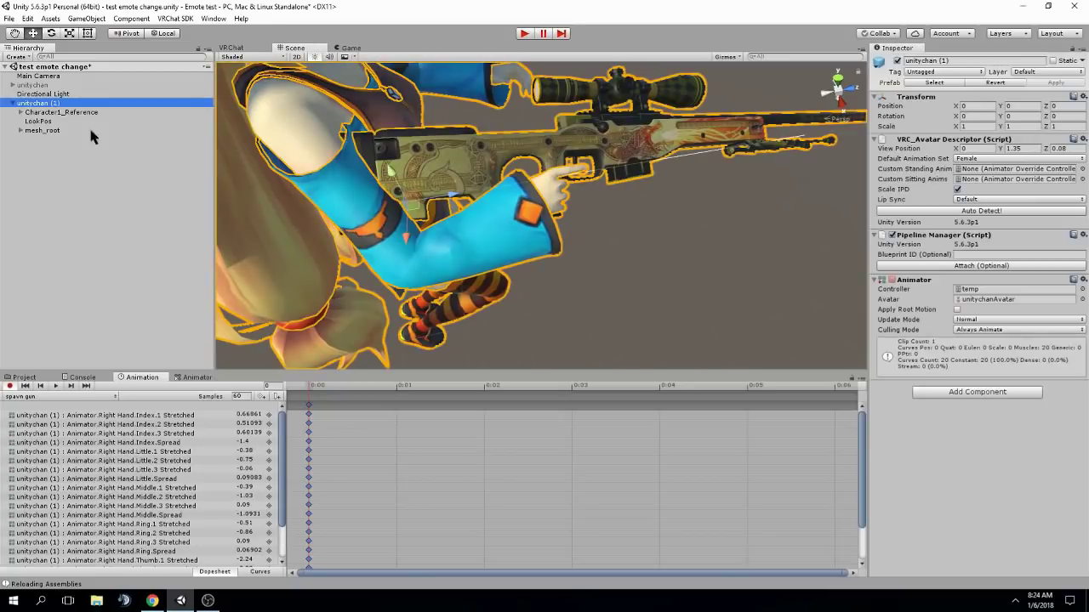
left_click(592, 157)
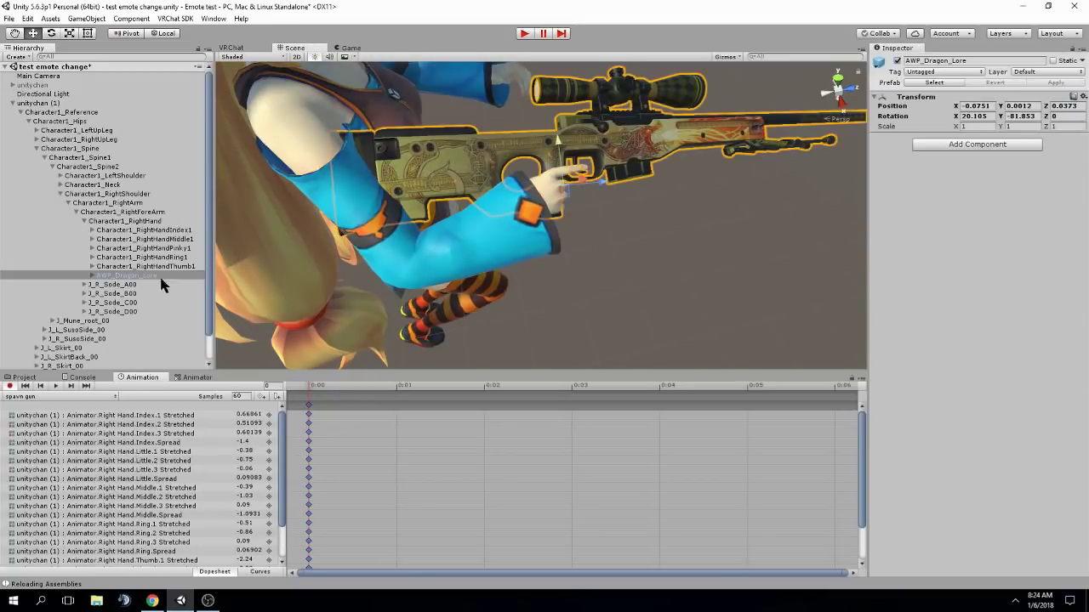
scroll(162, 285, "down", 1)
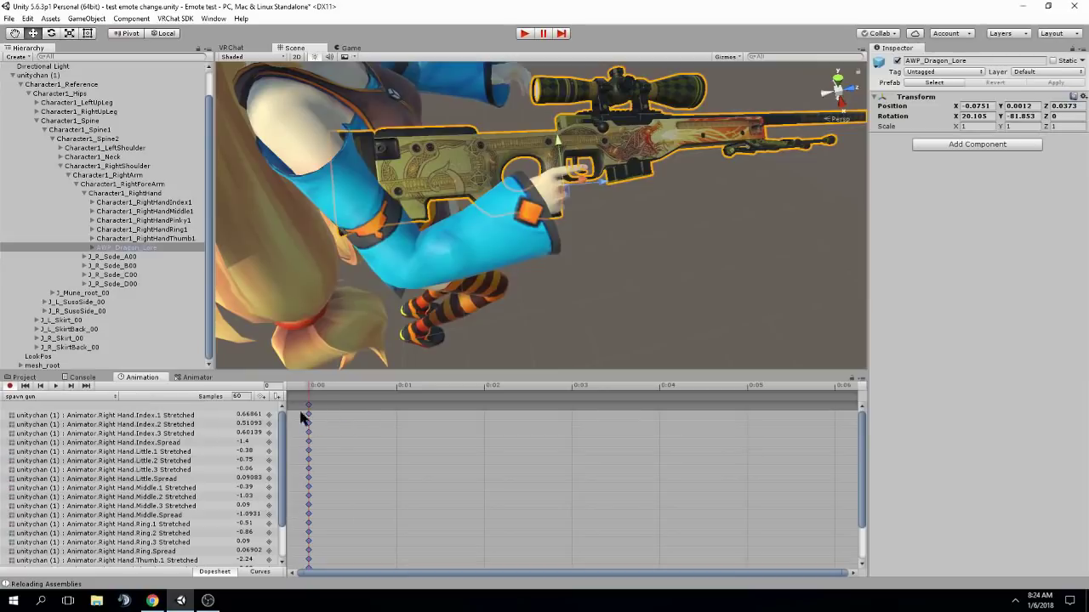
left_click(22, 378)
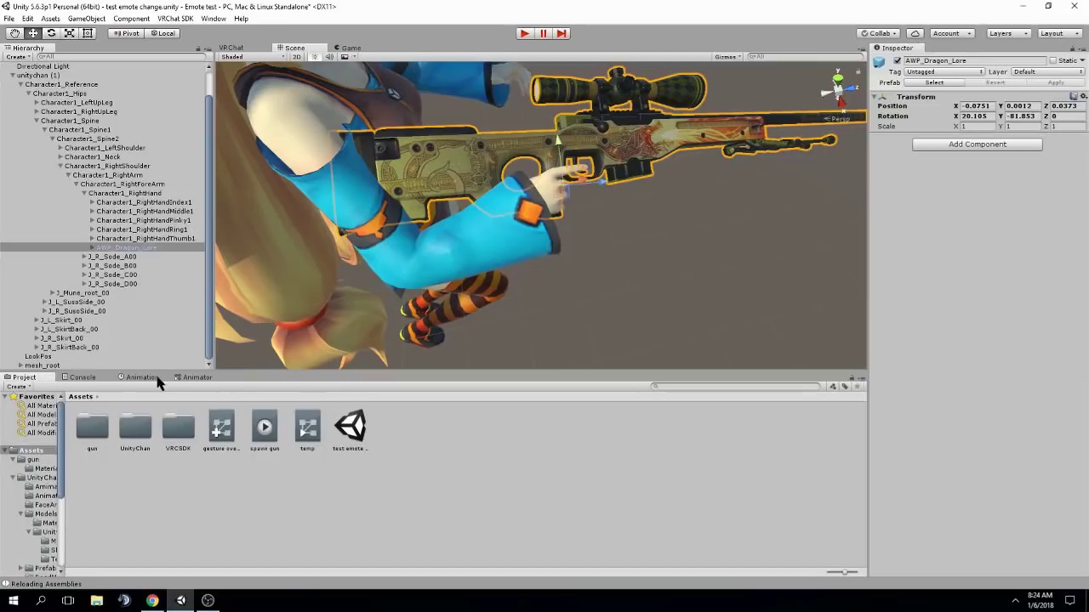
left_click(142, 378)
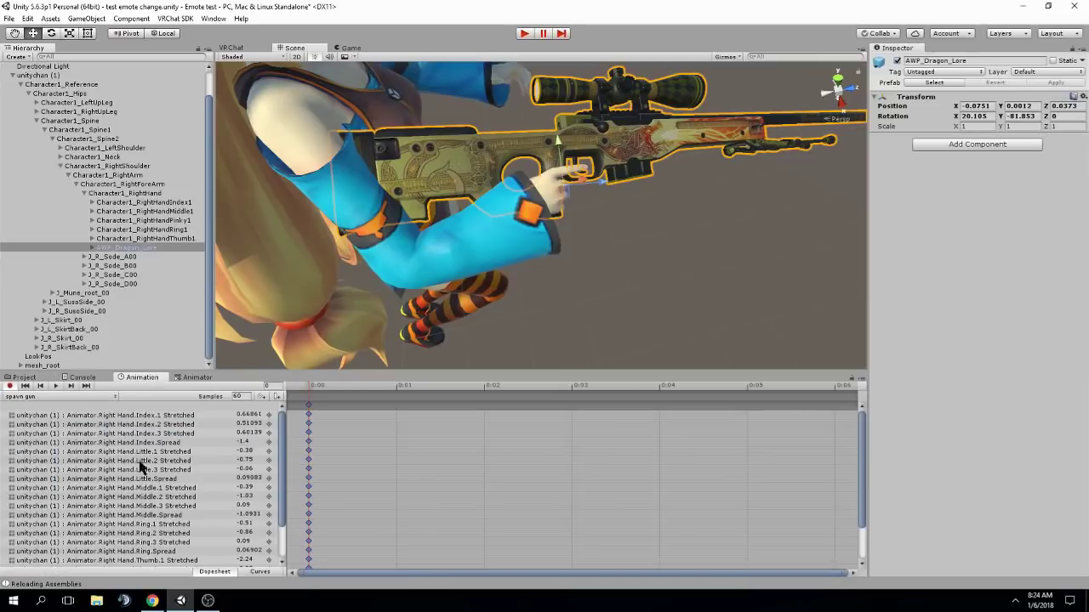
Copy all right-hand finger keyframes of the spawn gun animation from 0:00 to 0:01.
left_click(308, 404)
mouse_move(279, 433)
left_mouse_down()
mouse_move(277, 476)
mouse_move(270, 424)
left_mouse_up()
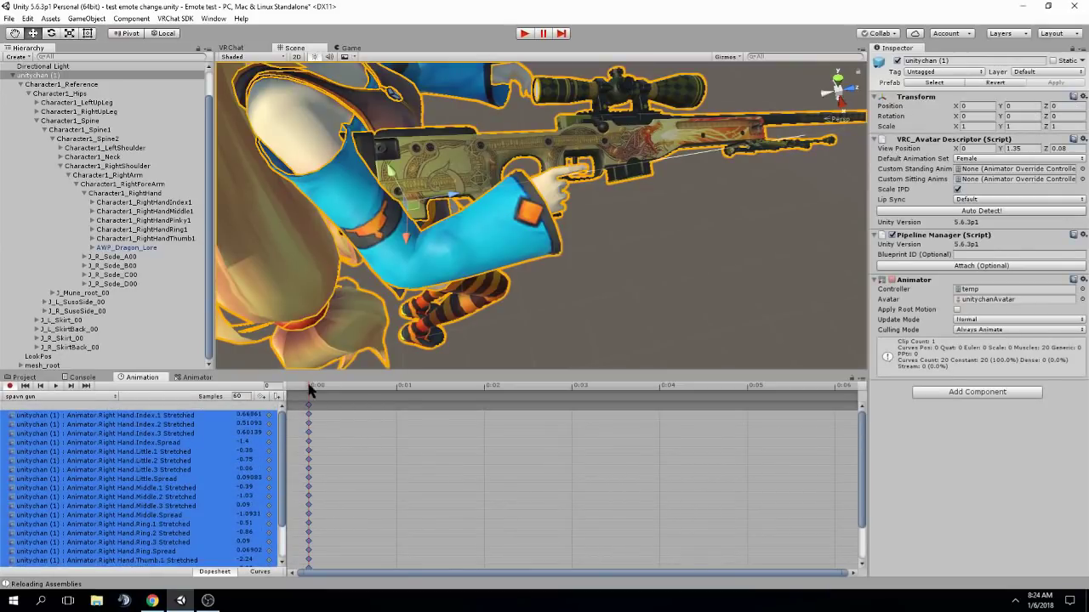
left_click_drag(311, 390, 399, 389)
left_click(396, 394)
key("ctrl+v")
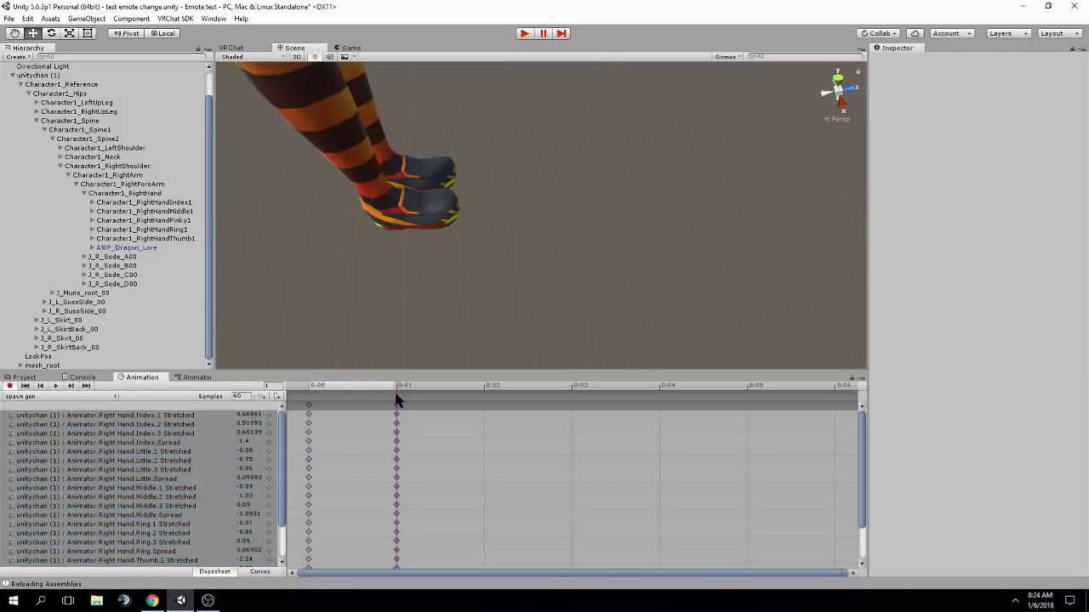
Examine the avatar's right hand and the AWP_Dragon_Lore rifle from several angles with the playhead at 0:01.
scroll(486, 278, "down", 3)
right_click_drag(498, 269, 499, 216)
scroll(498, 216, "up", 3)
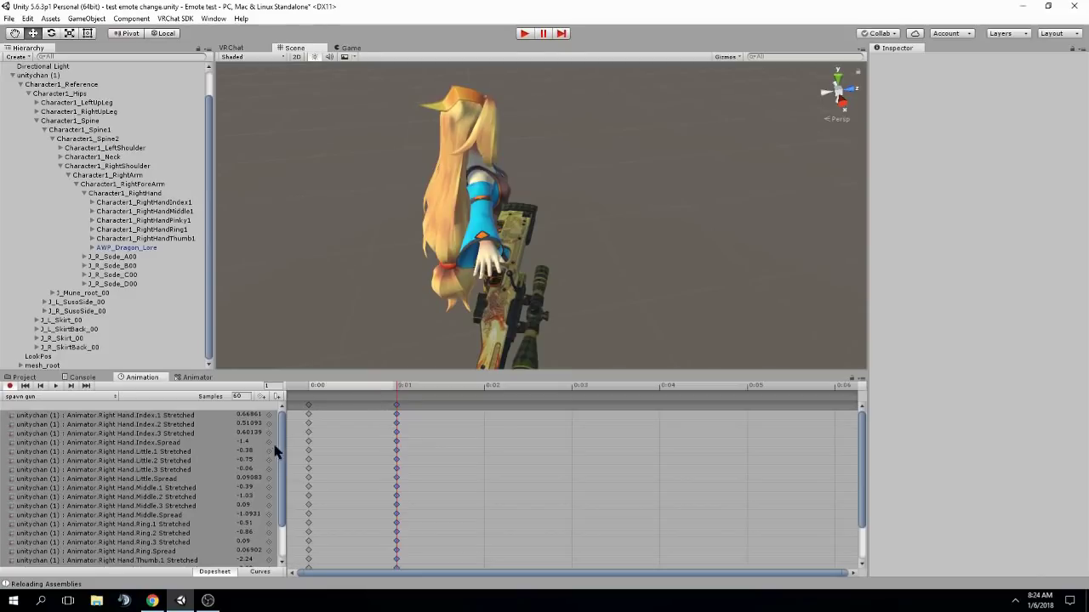
key("s")
right_click_drag(641, 260, 587, 313)
key("w")
key("s")
key("w")
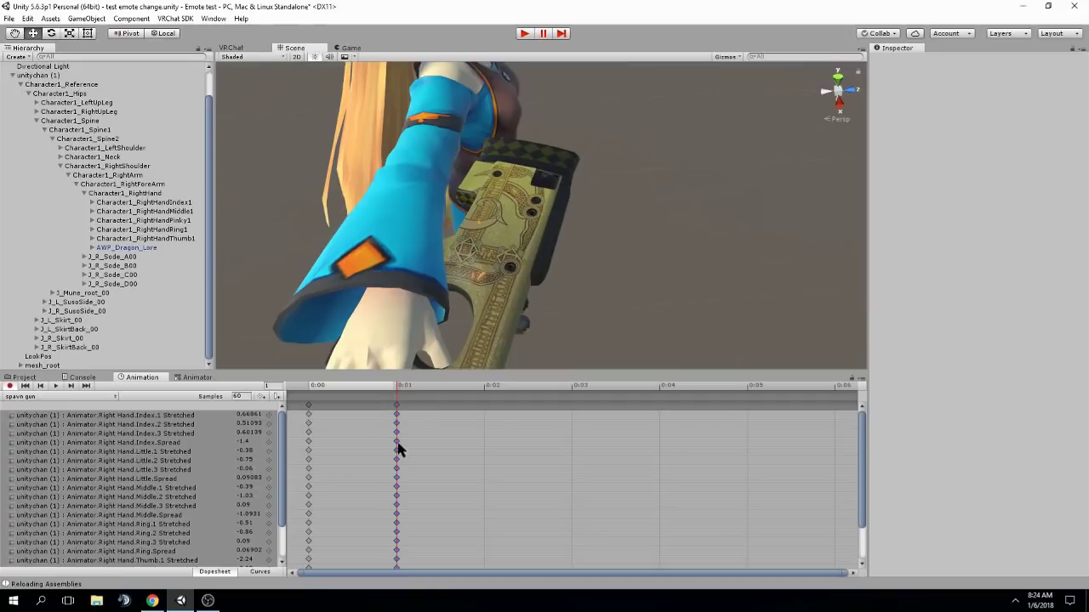
scroll(548, 314, "down", 5)
scroll(388, 255, "up", 4)
left_click_drag(505, 306, 309, 250, "alt")
left_click(387, 261)
scroll(387, 262, "down", 4)
right_click_drag(308, 250, 353, 241)
key("w")
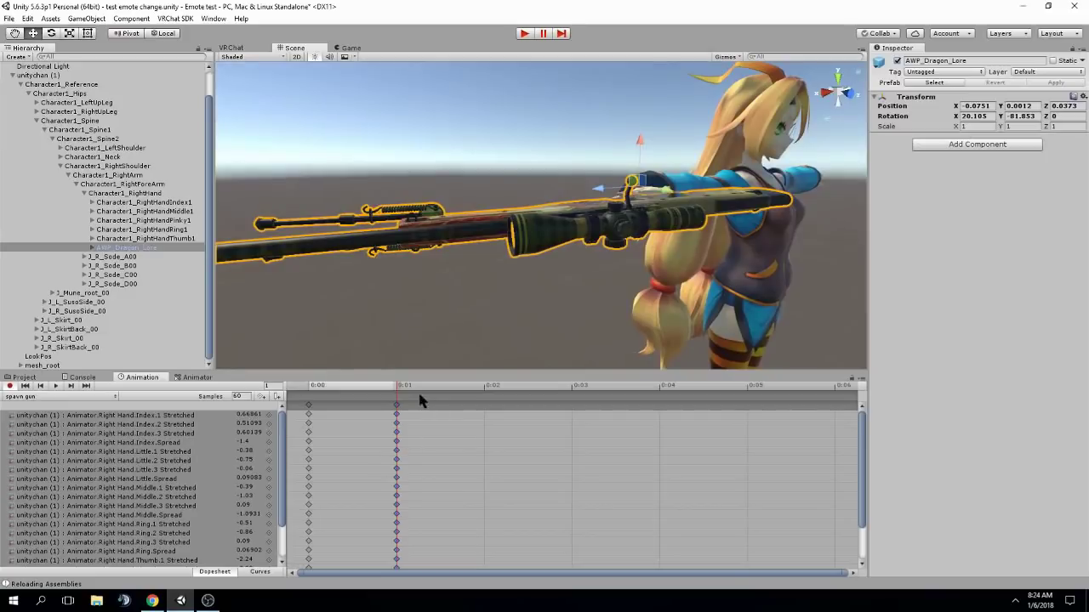
Return the playhead to 0:00 and check the hand's grip on the rifle across both keyframes.
left_click_drag(397, 394, 309, 396)
right_click_drag(430, 310, 629, 284)
key("w")
key("s")
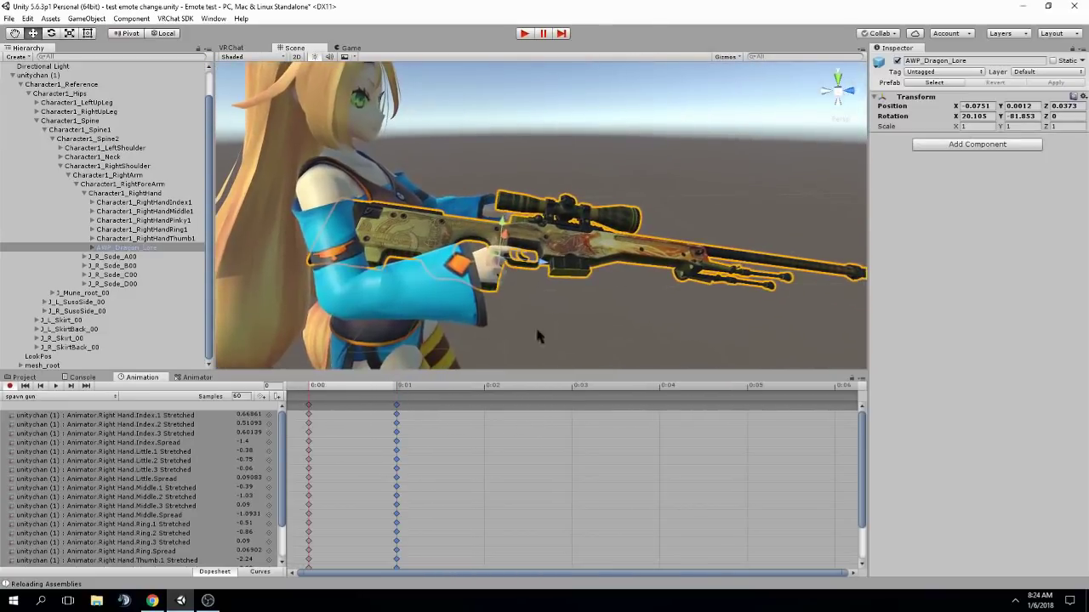
right_click_drag(474, 225, 526, 278)
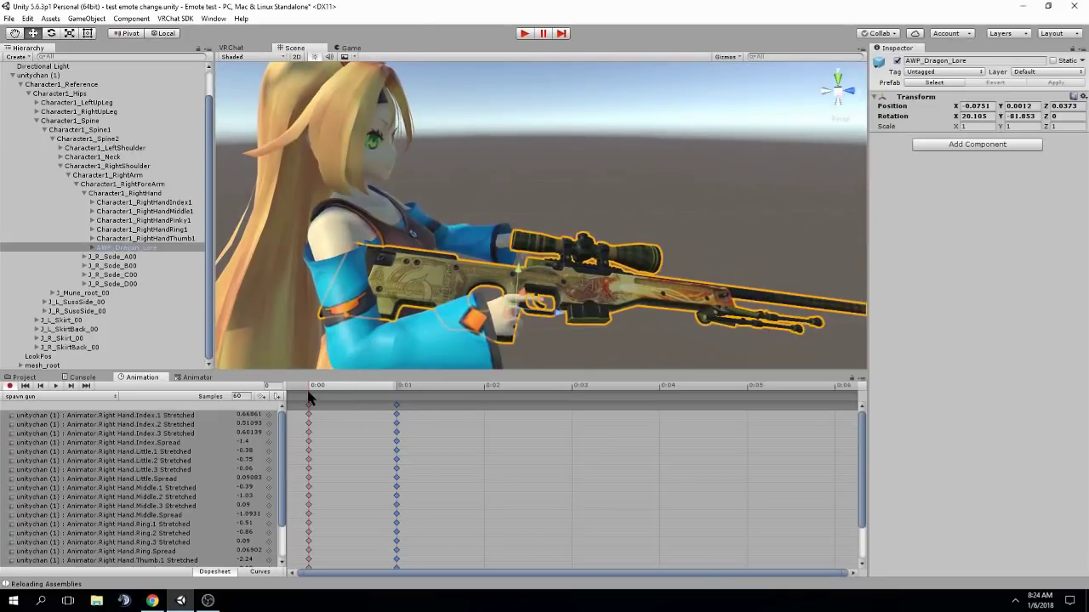
left_click_drag(399, 391, 306, 390)
scroll(284, 433, "down", 3)
left_click(128, 558)
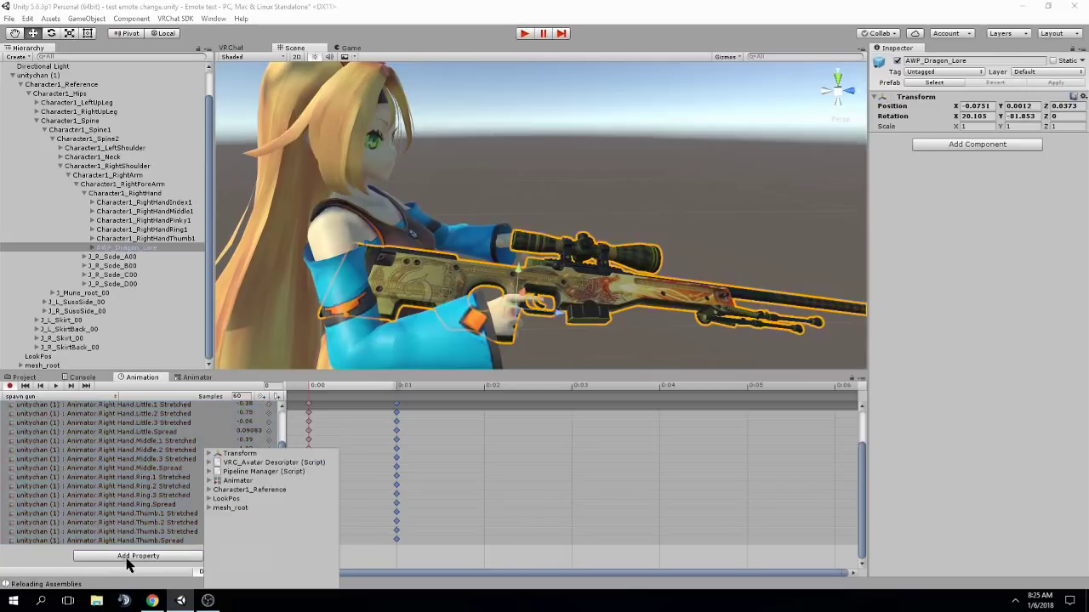
left_click(208, 490)
left_click(217, 499)
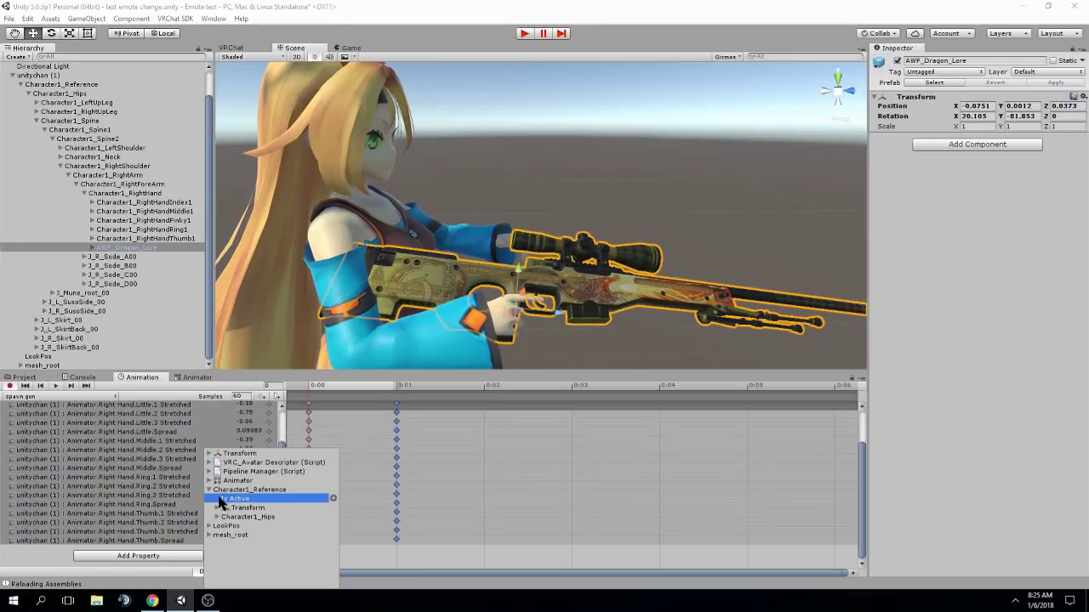
left_click(216, 517)
scroll(248, 543, "down", 2)
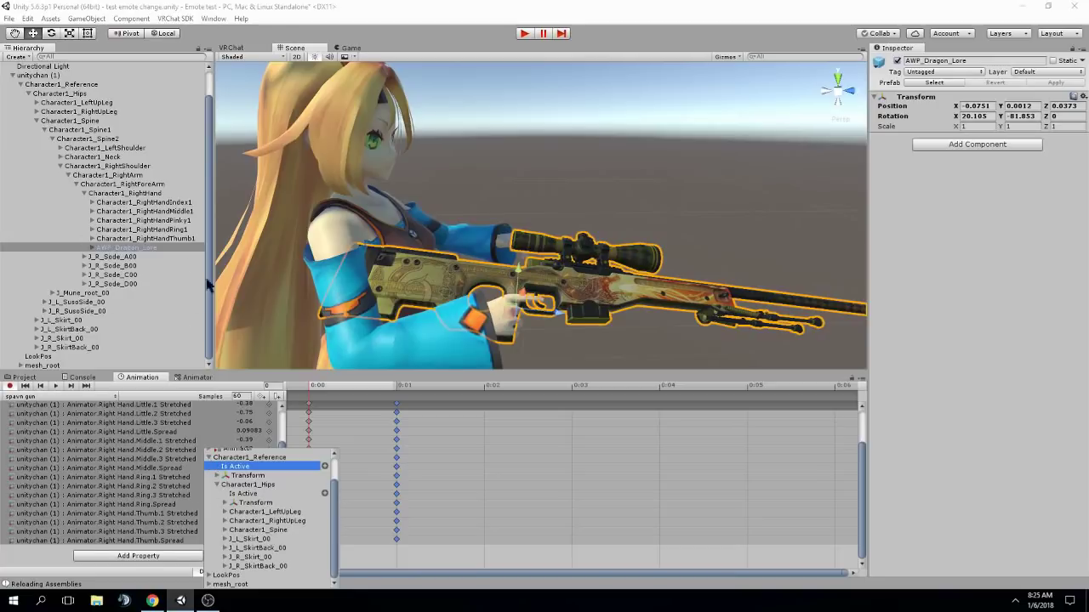
left_click(23, 571)
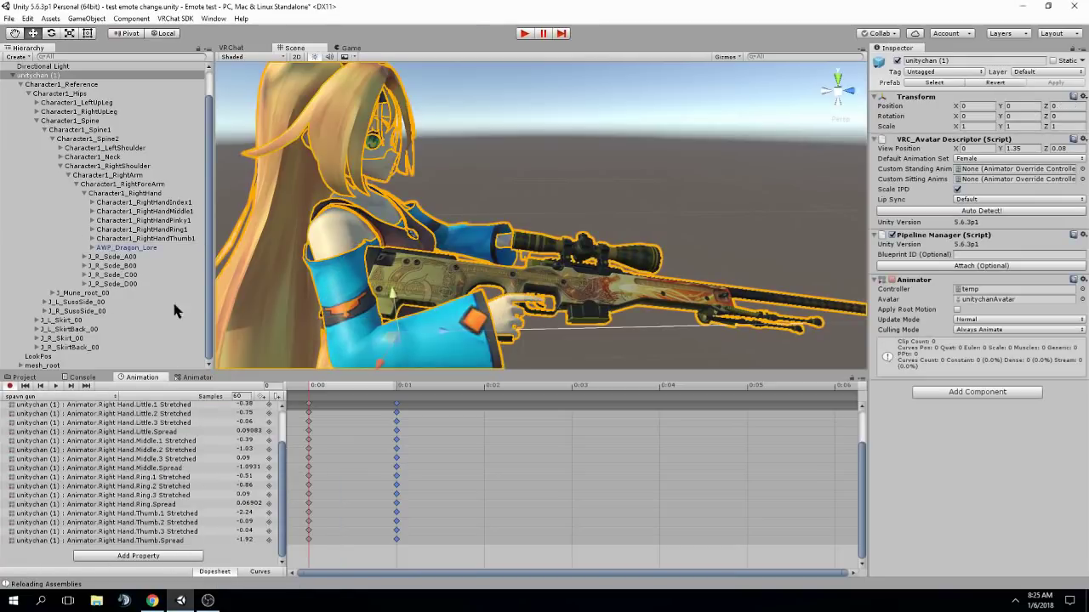
Key the AWP_Dragon_Lore rifle's Is Active property as enabled at 0:00 and 0:01 in the spawn gun animation.
left_click(119, 248)
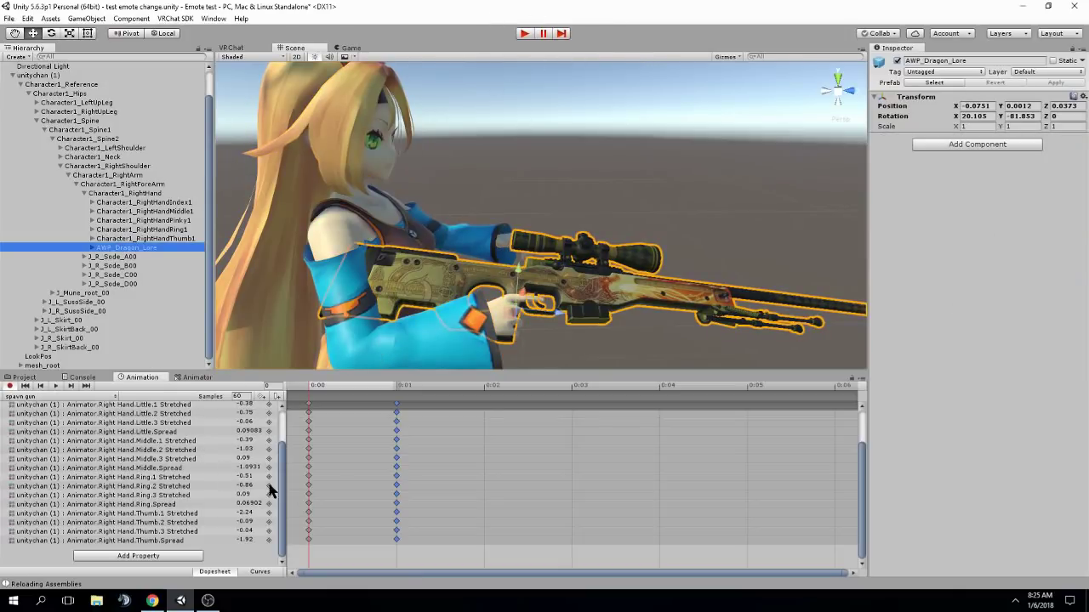
left_click(897, 60)
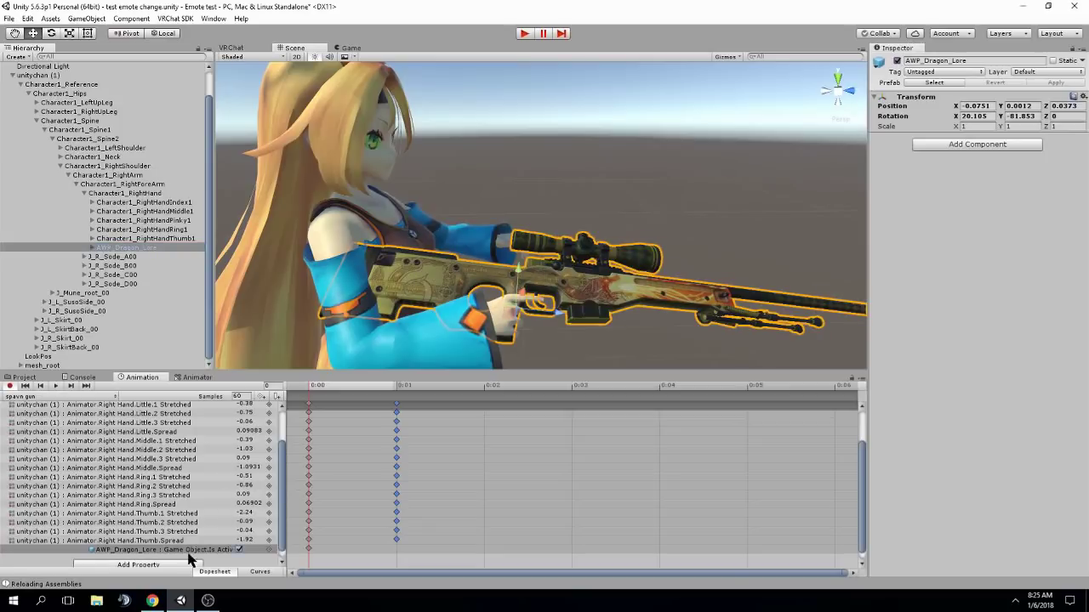
scroll(425, 340, "down", 3)
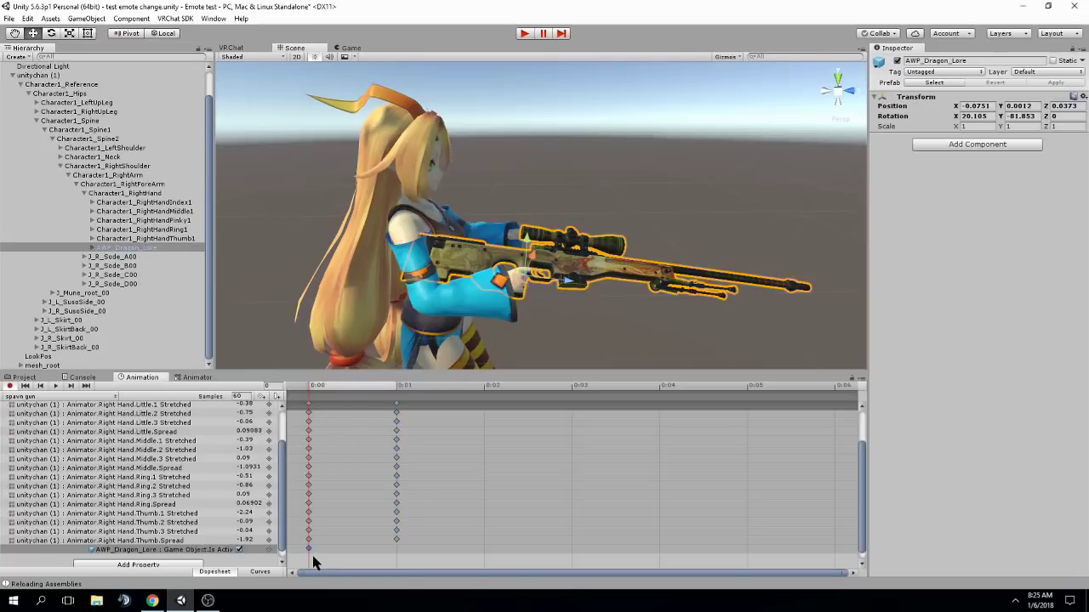
left_click(364, 398)
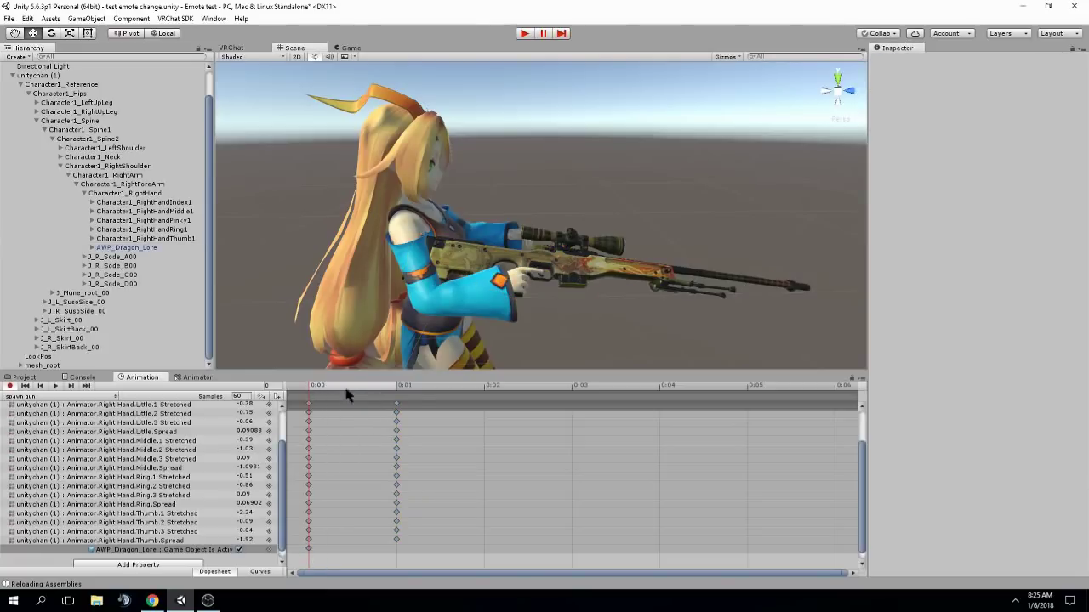
left_click(404, 389)
left_click(304, 390)
End recording of the spawn gun animation and deactivate the unitychan (1) duplicate.
left_click_drag(588, 311, 586, 327, "alt")
key("s")
mouse_move(586, 328)
right_mouse_down()
mouse_move(576, 329)
mouse_move(587, 321)
right_mouse_up()
key("w")
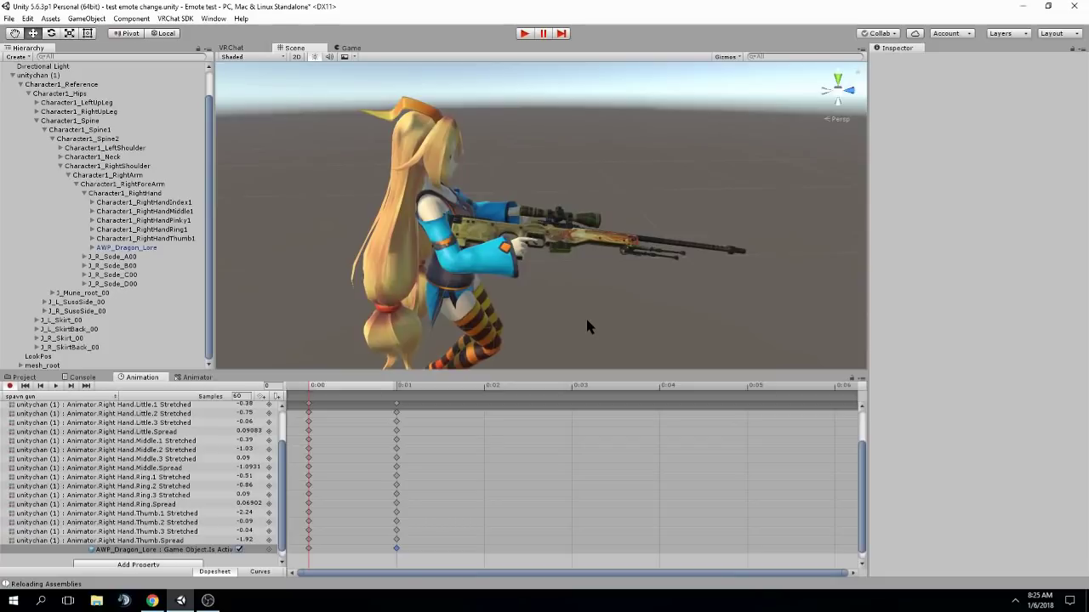
scroll(586, 320, "up", 3)
scroll(269, 491, "up", 2)
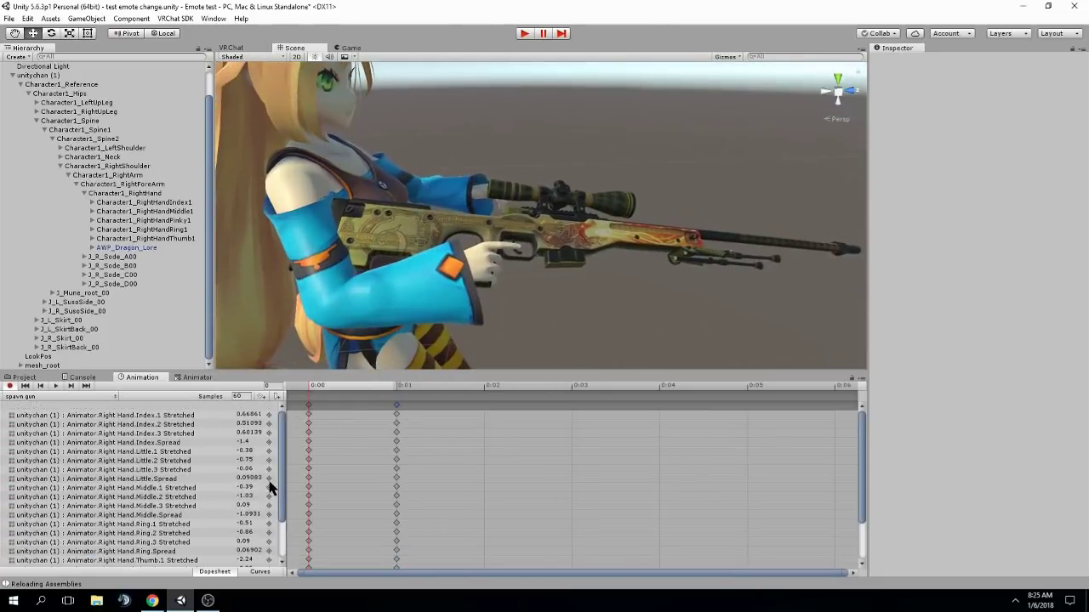
left_click(12, 385)
left_click(68, 75)
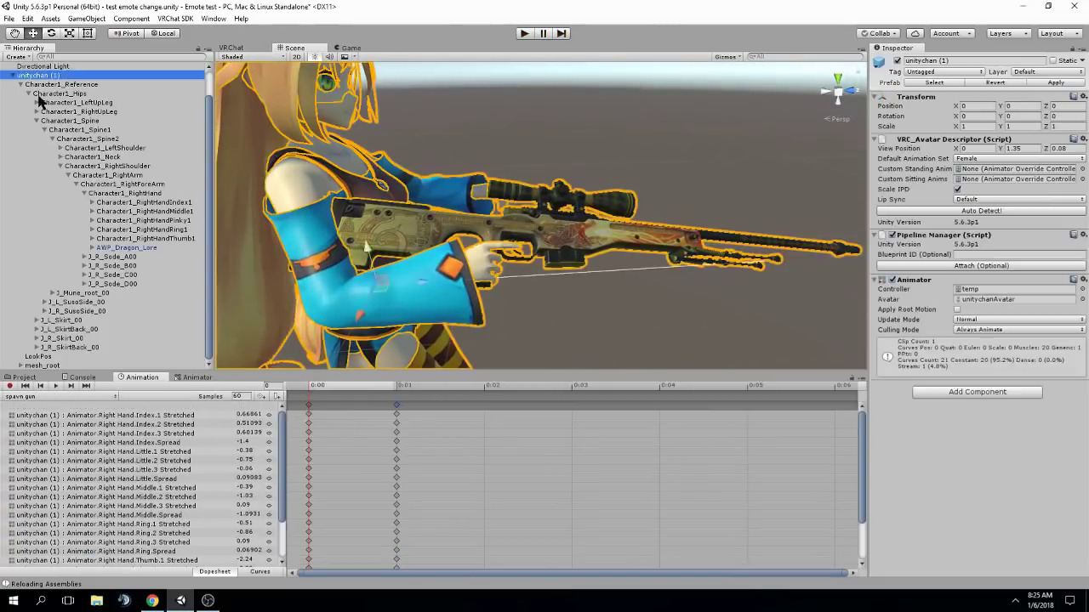
left_click(897, 61)
Reactivate the original unitychan avatar.
scroll(182, 260, "up", 2)
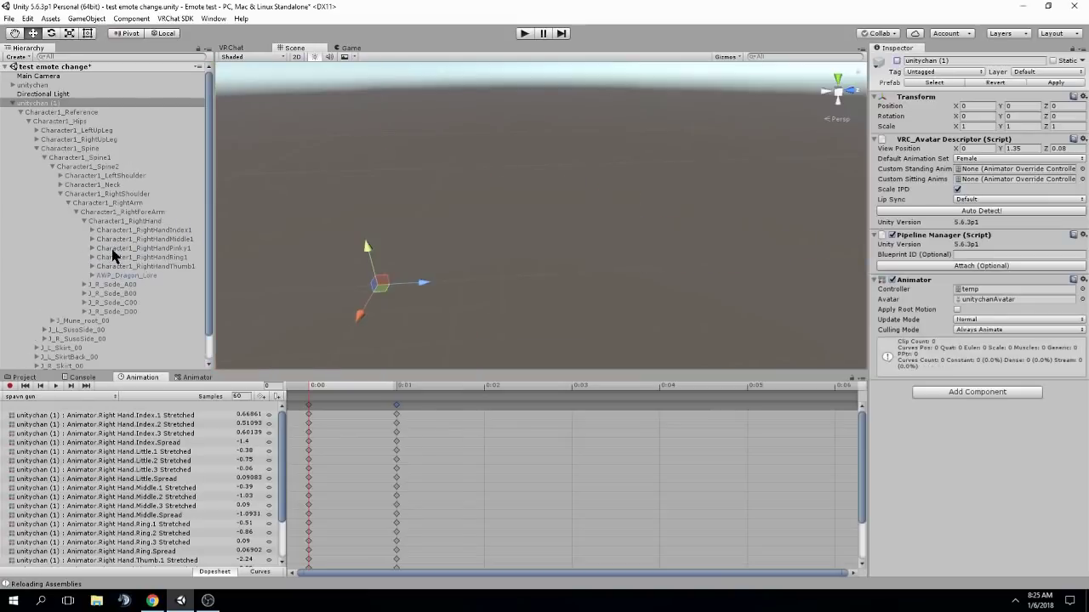
left_click(36, 84)
left_click(897, 61)
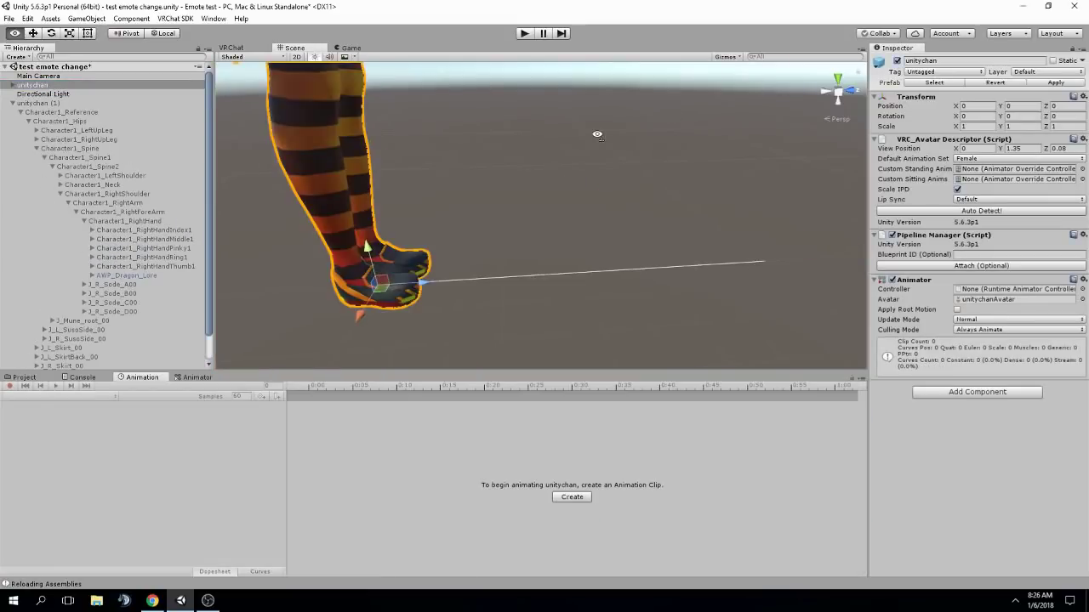
Collapse the unitychan (1) hierarchy and deactivate the AWP_Dragon_Lore rifle on the original unitychan avatar.
scroll(595, 131, "down", 5)
right_click_drag(596, 131, 749, 391)
scroll(718, 359, "down", 5)
left_click_drag(609, 224, 235, 535, "alt")
right_click_drag(236, 535, 418, 244)
left_click(436, 179)
right_click_drag(438, 136, 440, 168)
scroll(440, 168, "up", 4)
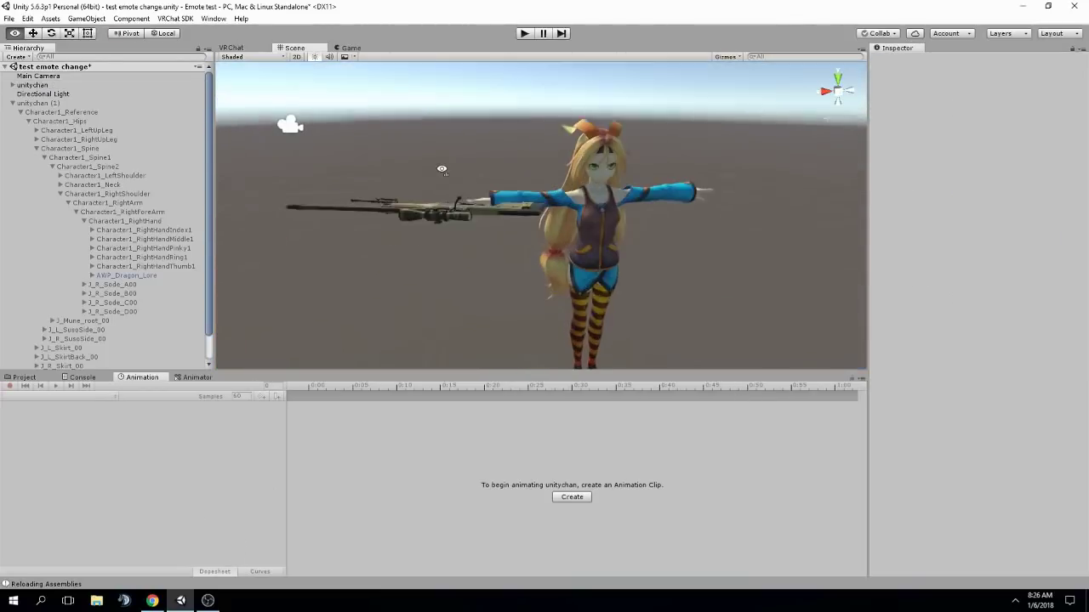
left_click(32, 379)
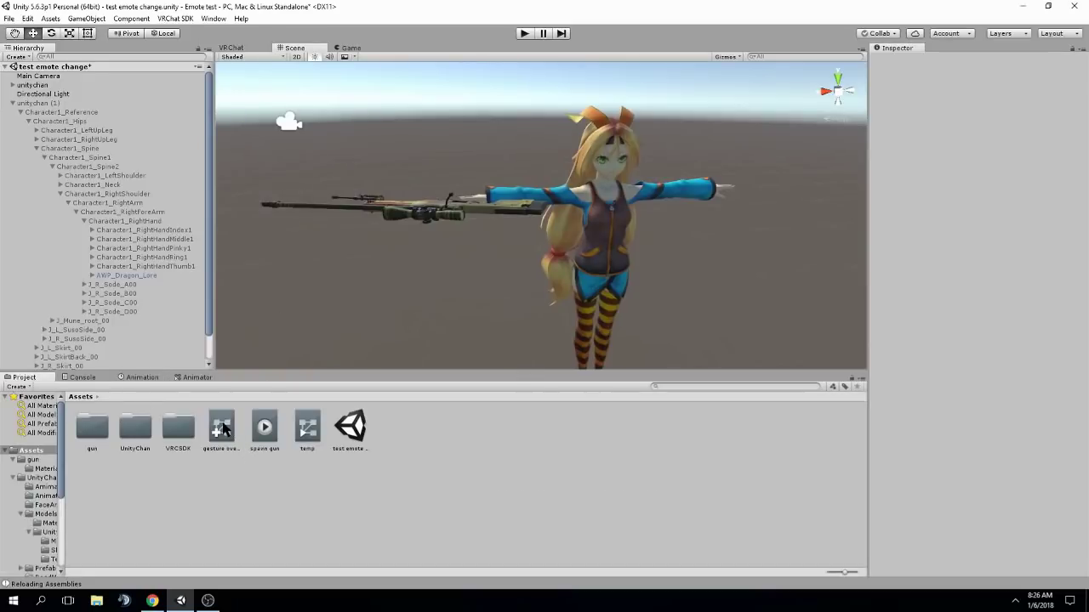
left_click(13, 103)
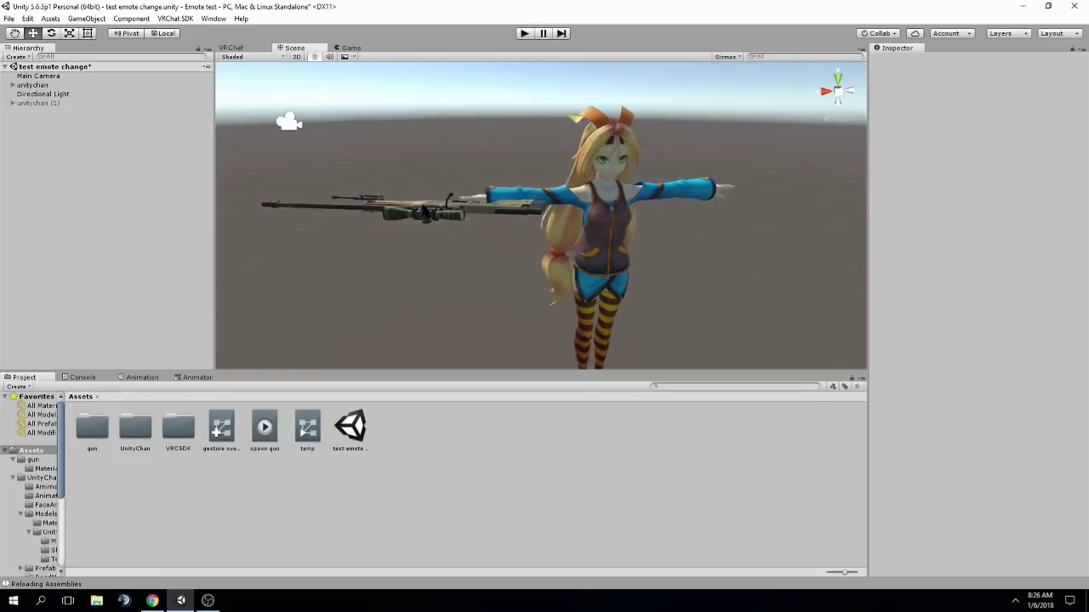
left_click(425, 211)
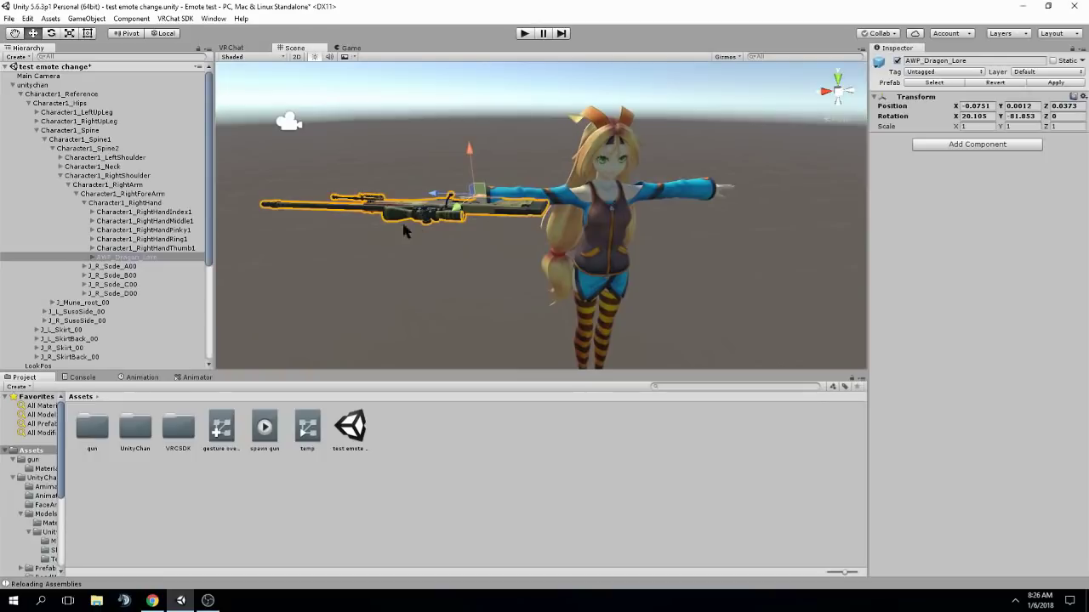
left_click(898, 62)
left_click(774, 104)
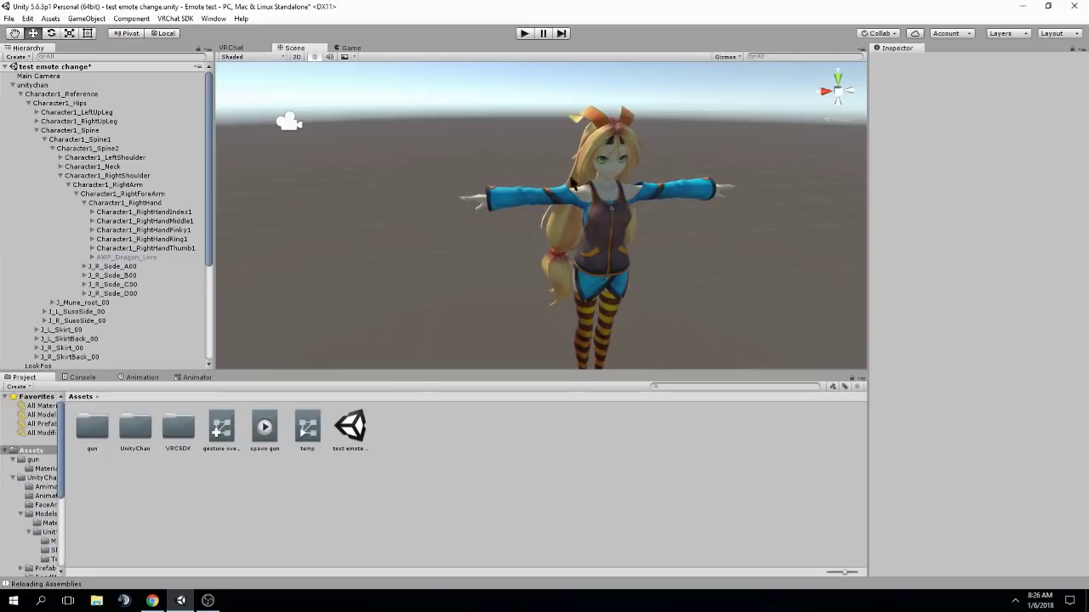
Open the gesture override controller asset to view its list of animation overrides.
left_click(221, 428)
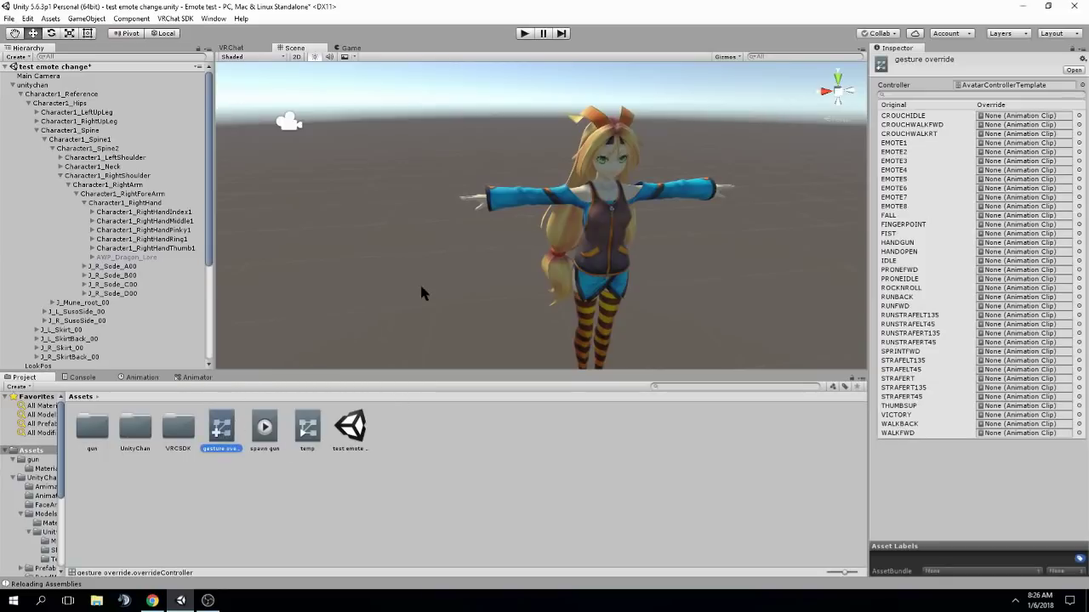
right_click_drag(428, 285, 419, 285)
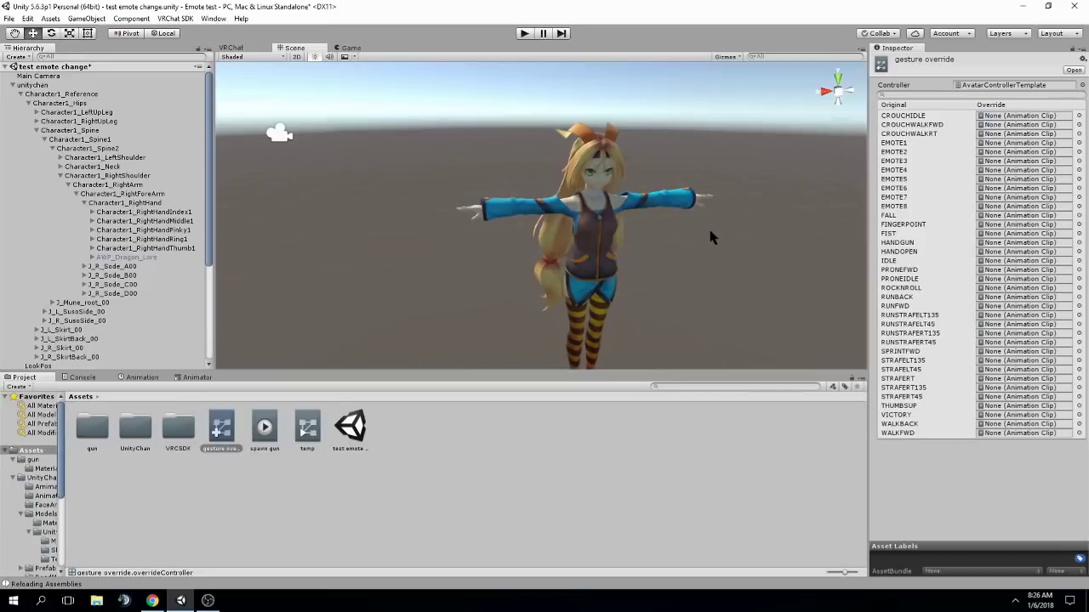
scroll(709, 236, "up", 5)
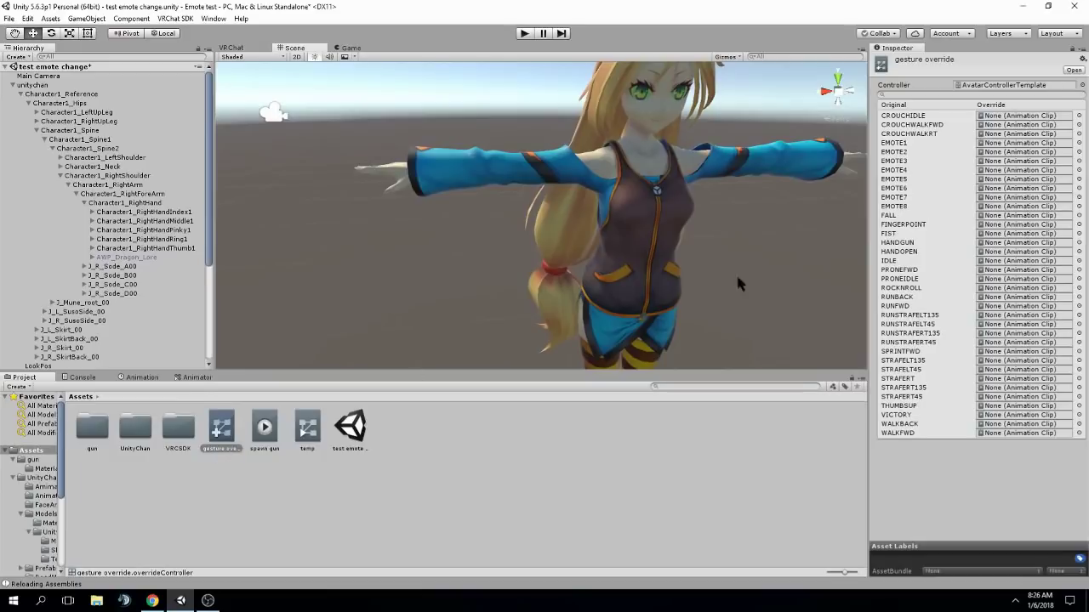
Assign the spawn gun animation clip to the ROCKNROLL gesture in the gesture override controller.
left_click(268, 438)
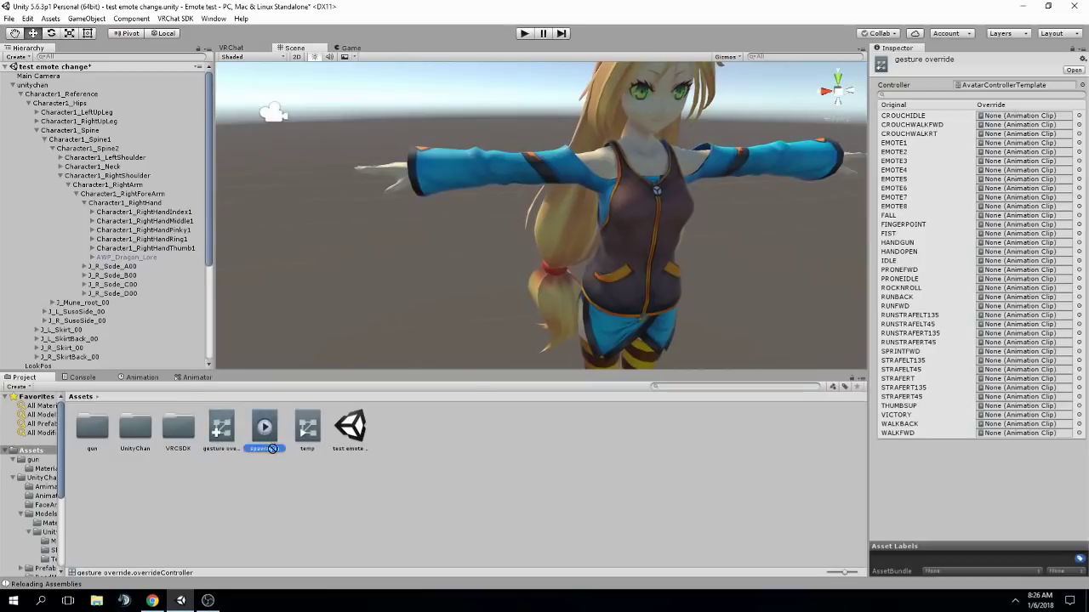
left_click_drag(268, 451, 997, 291)
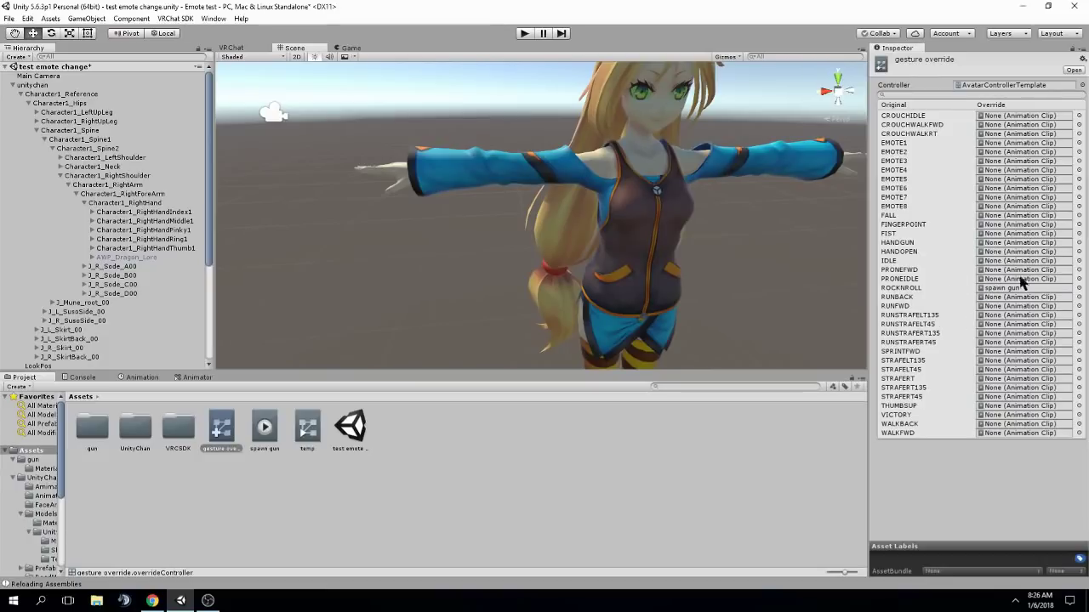
left_click(736, 225)
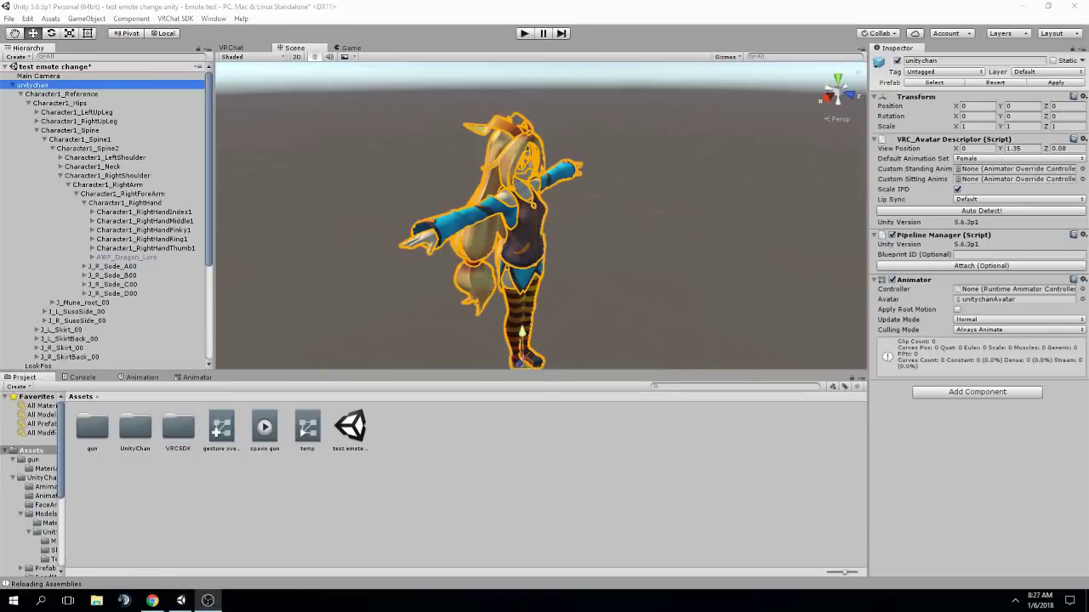
Assign the gesture override controller to the unitychan avatar's Animator controller and to its custom standing animations.
left_click(721, 239)
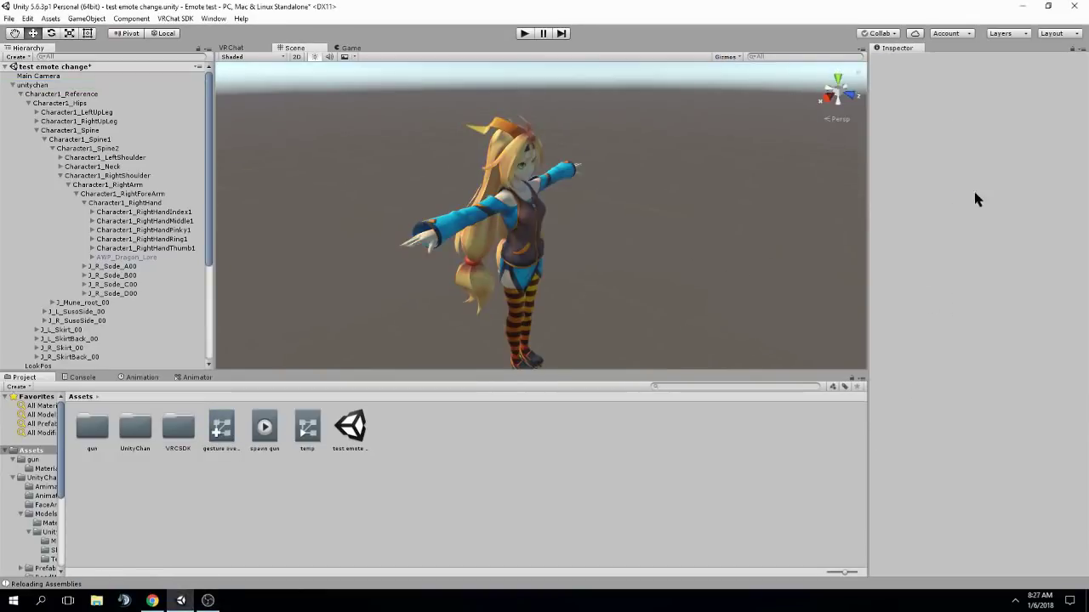
left_click(39, 86)
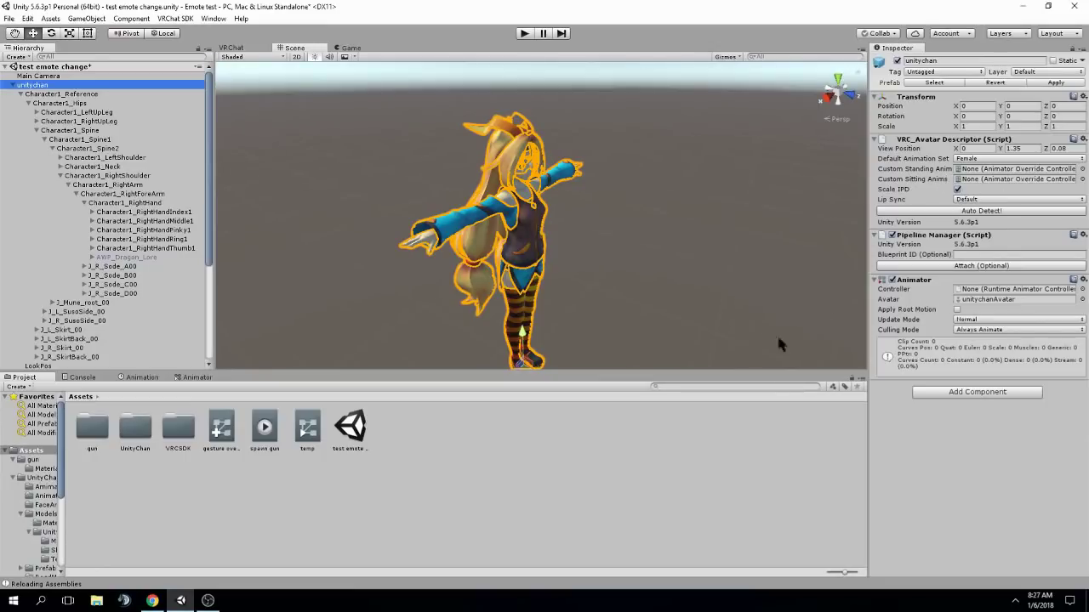
left_click_drag(226, 432, 1003, 289)
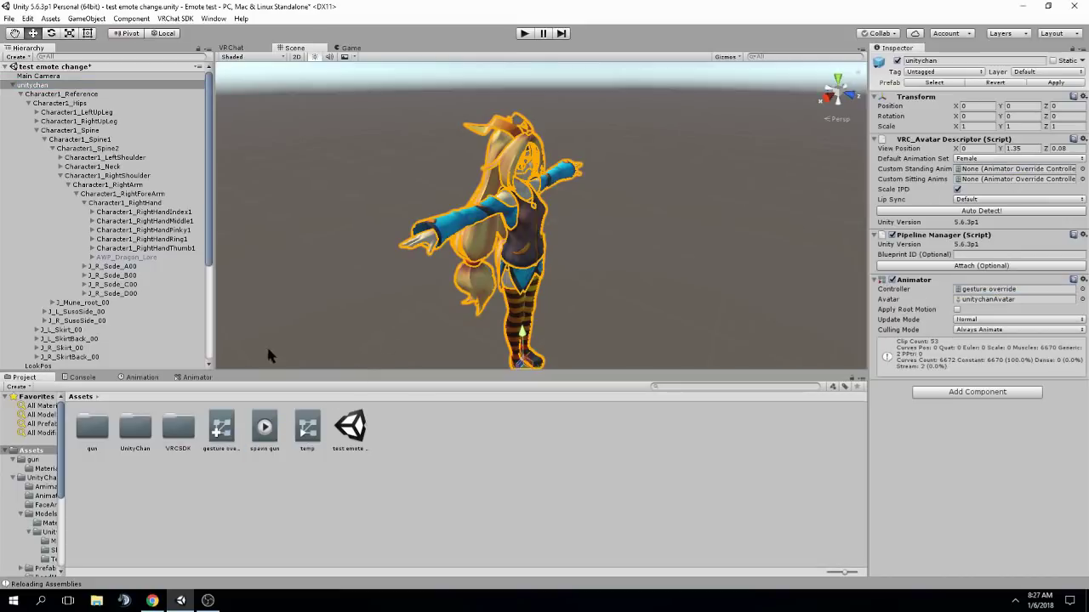
left_click_drag(221, 429, 1012, 169)
left_click_drag(1029, 210, 1008, 176)
left_click(643, 216)
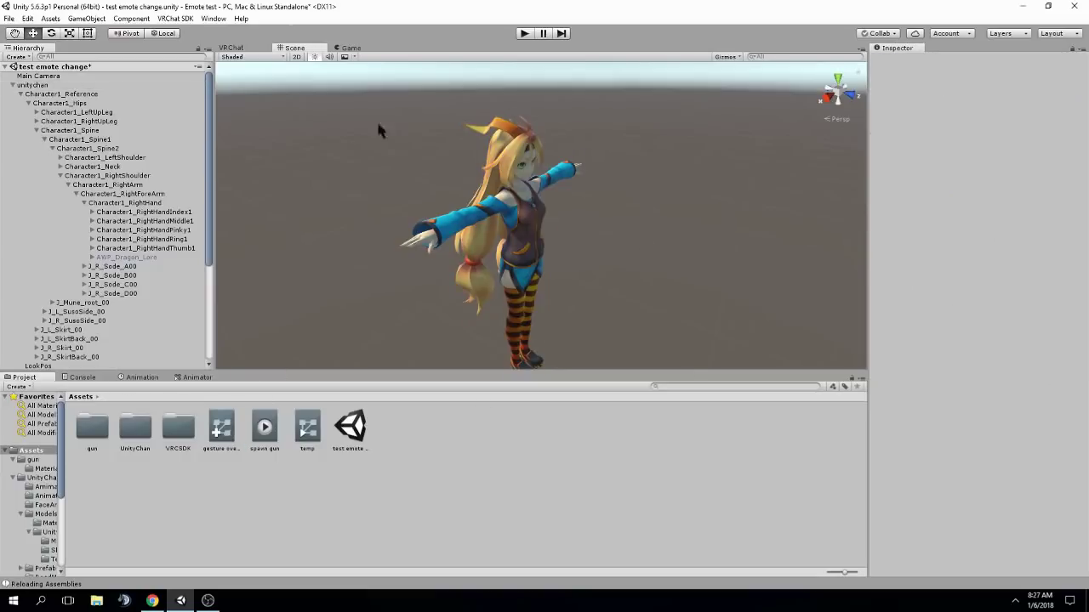
Bring up the VRChat SDK options for the avatar.
left_click(232, 47)
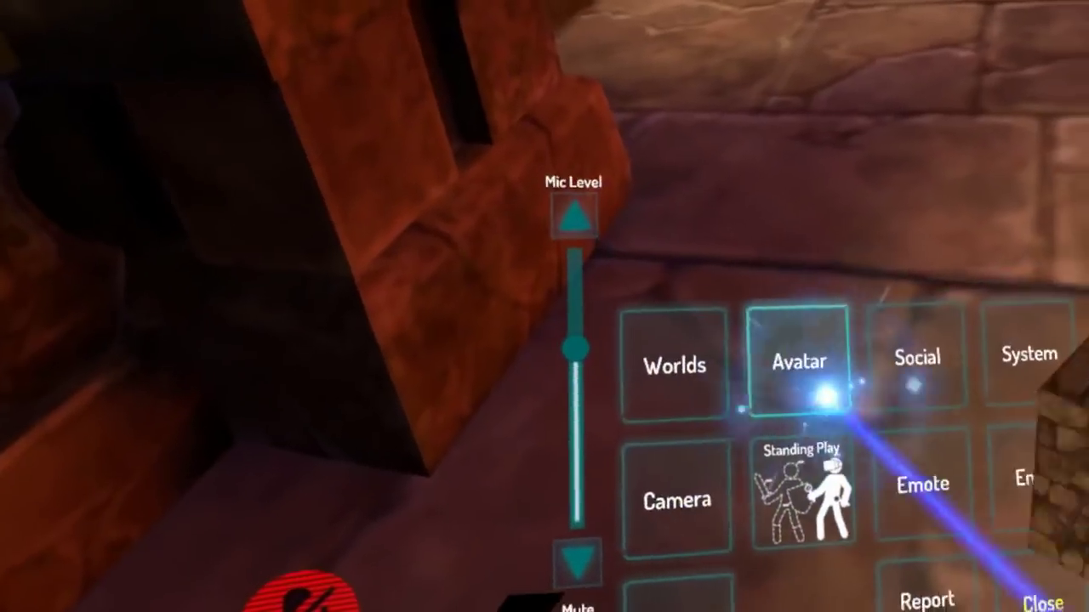
Switch to VRChat and open the avatar selection to reach the personal avatars.
left_click(827, 395)
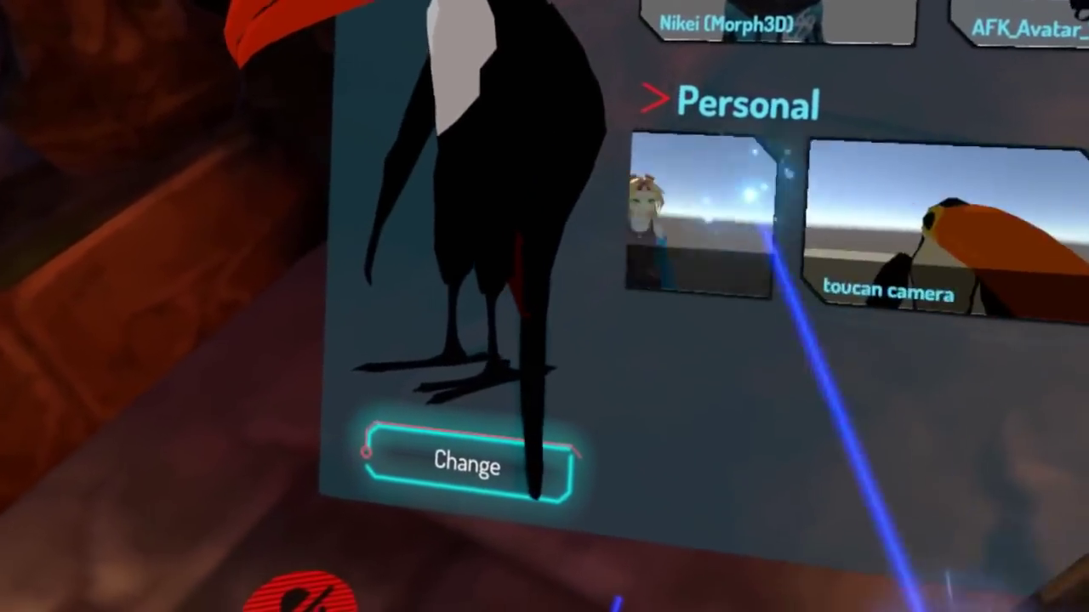